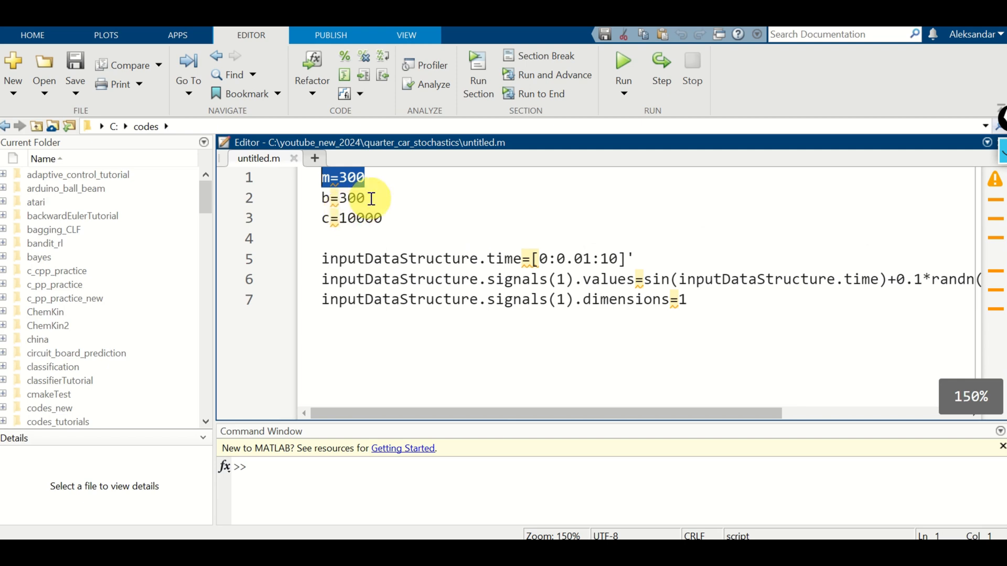
# - Examine the m, b and c parameters and the time vector and noisy sine definition of inputDataStructure in the script
pyautogui.moveTo(373, 199); pyautogui.dragTo(267, 200)
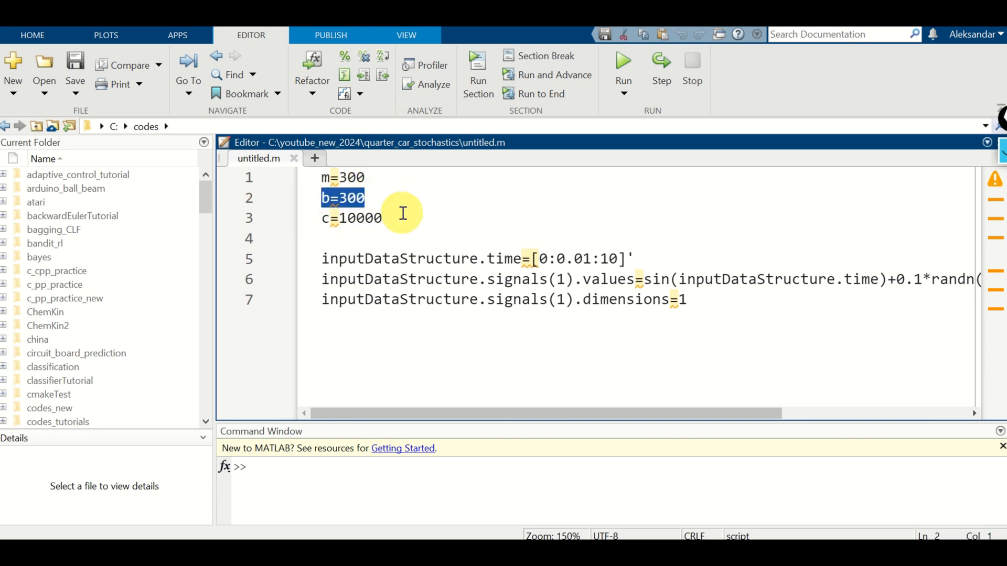
pyautogui.click(400, 219)
pyautogui.moveTo(401, 219); pyautogui.dragTo(310, 221)
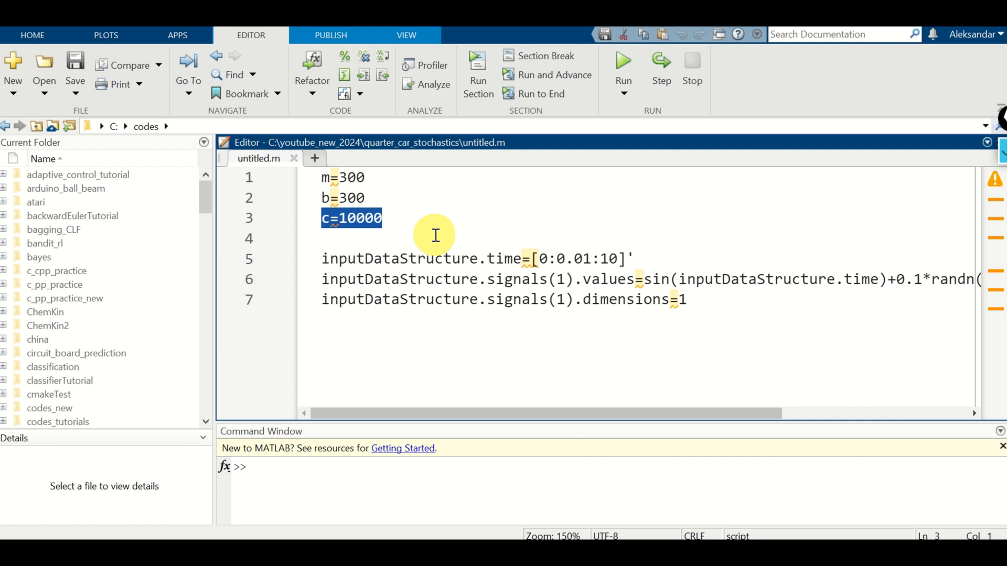
pyautogui.scroll(-4, 439, 239)
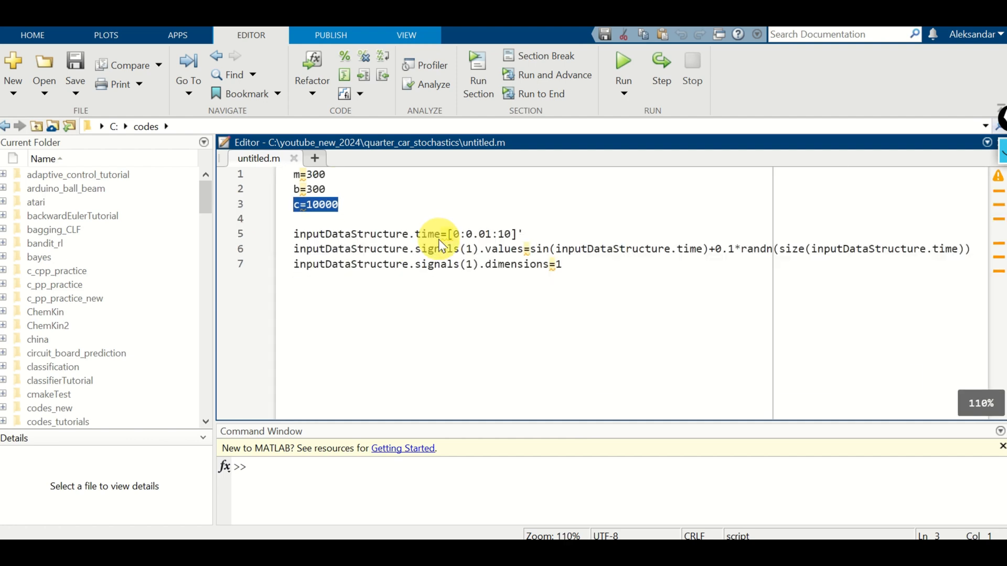
pyautogui.doubleClick(342, 234)
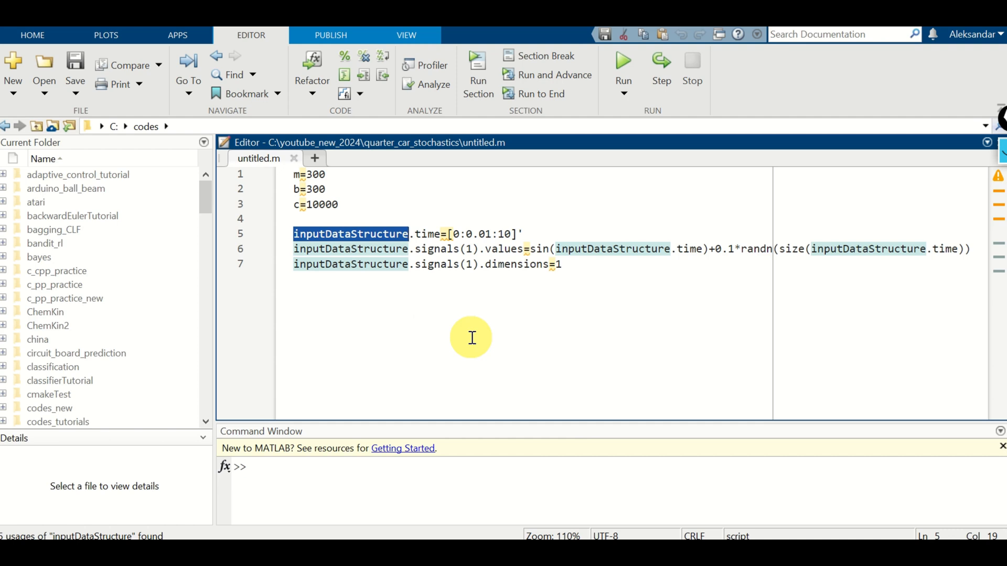
pyautogui.tripleClick(504, 234)
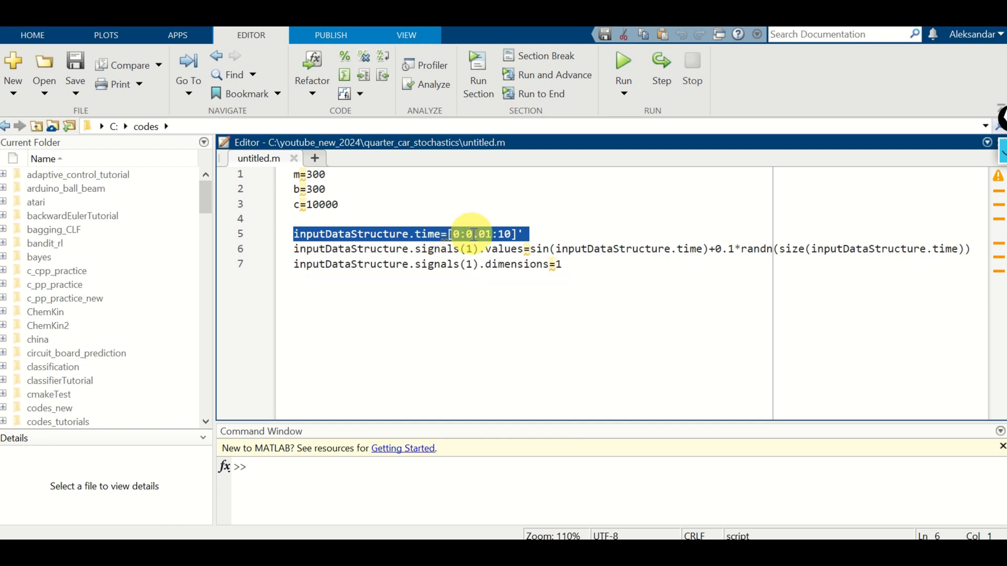
pyautogui.doubleClick(440, 248)
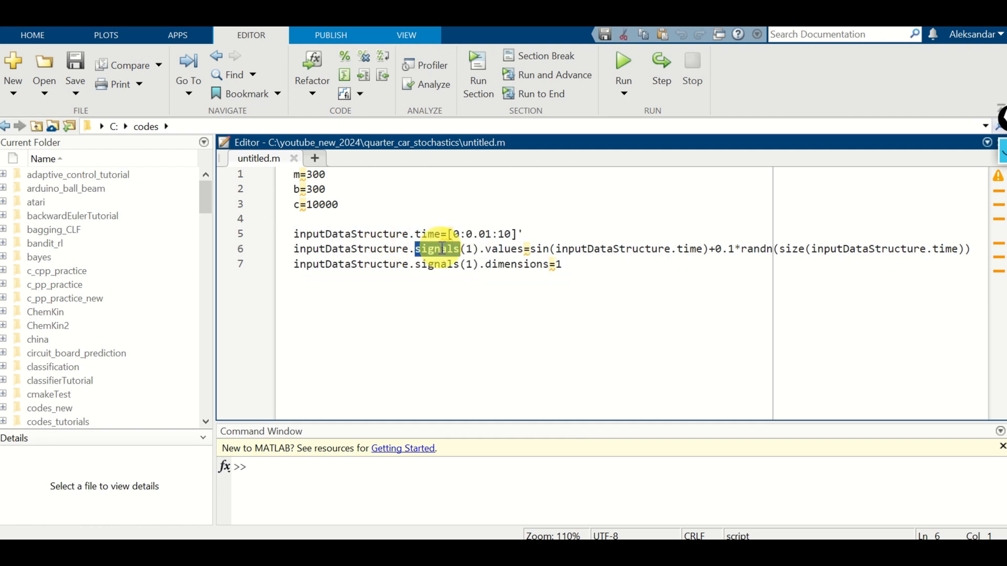
pyautogui.doubleClick(539, 249)
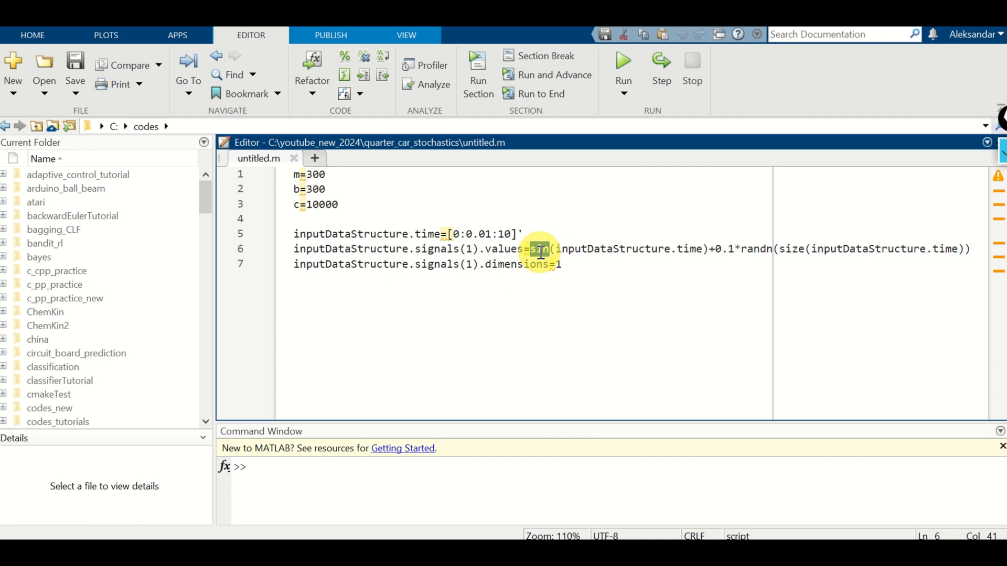
pyautogui.click(731, 249)
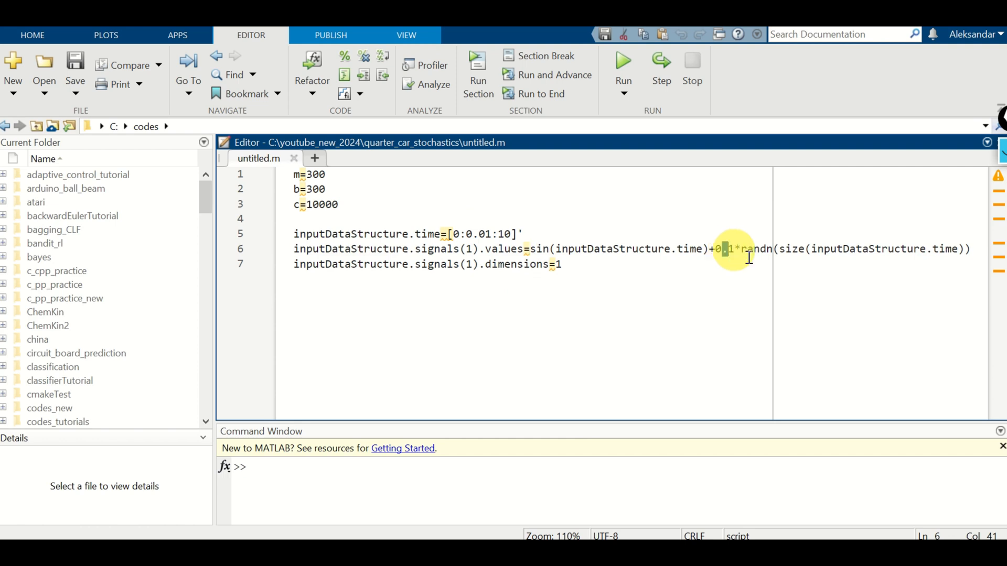
pyautogui.doubleClick(754, 249)
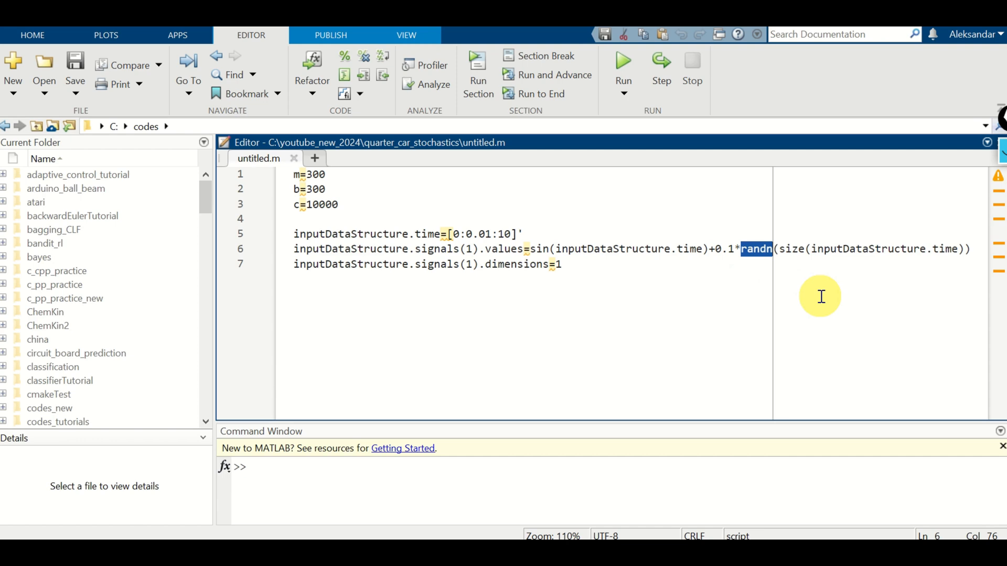
# - Set the randn noise multiplier in the signal values line of the script to 0.2
pyautogui.doubleClick(730, 248)
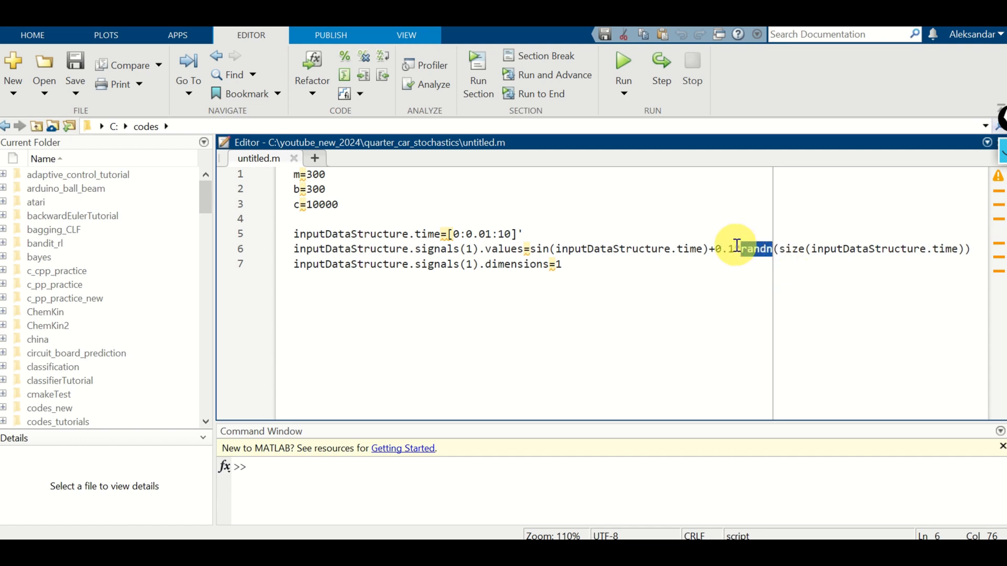
pyautogui.write('2')
pyautogui.doubleClick(717, 248)
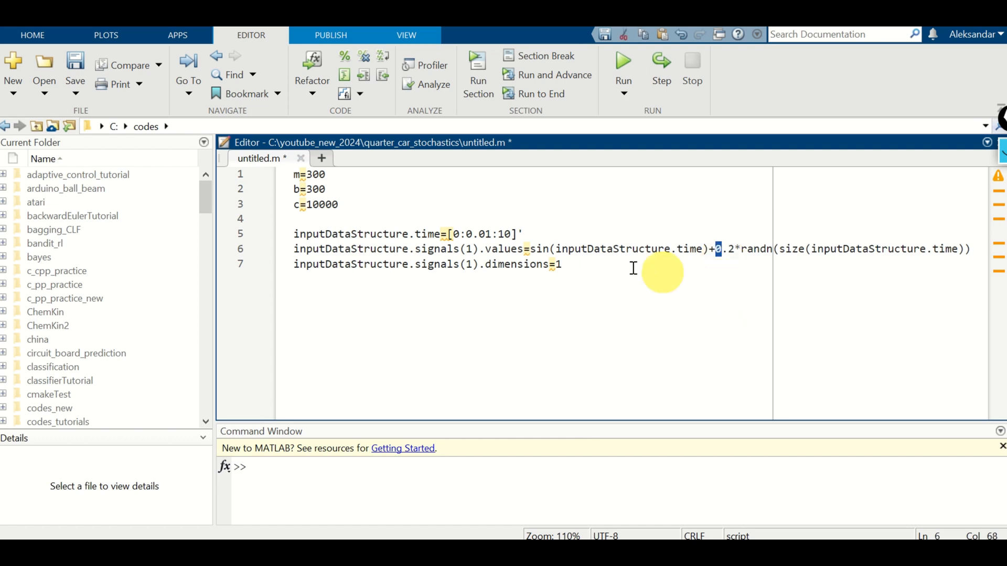
pyautogui.click(561, 249)
# - Examine the signals index, values and dimensions fields of inputDataStructure on lines 6 and 7 of the script
pyautogui.doubleClick(495, 249)
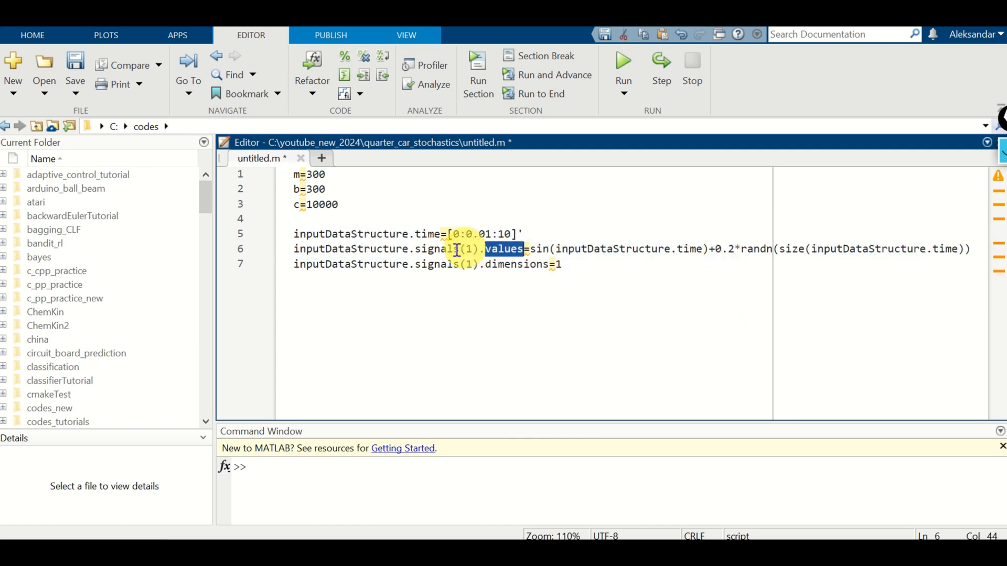
pyautogui.doubleClick(438, 249)
pyautogui.doubleClick(373, 251)
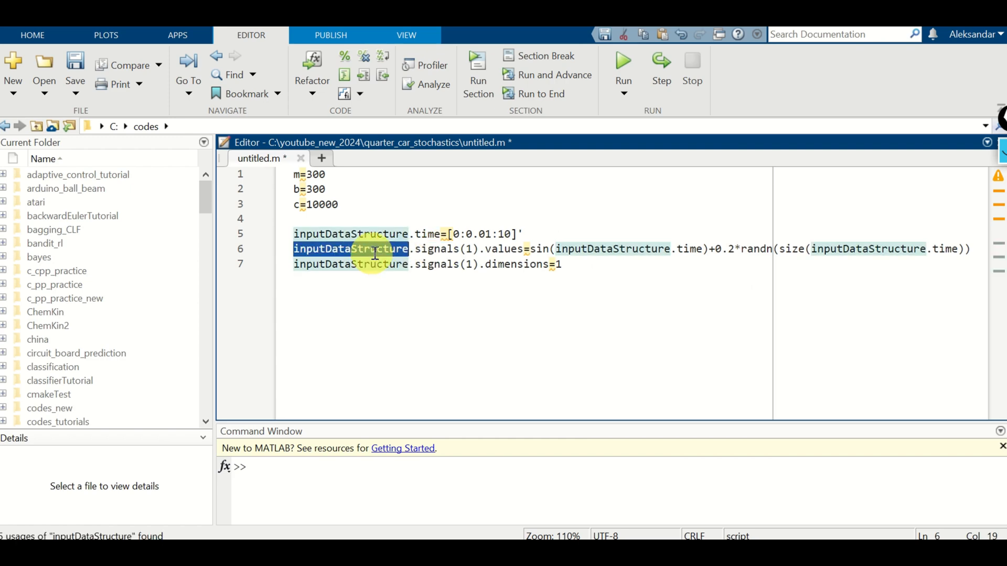
pyautogui.doubleClick(437, 249)
pyautogui.click(464, 249)
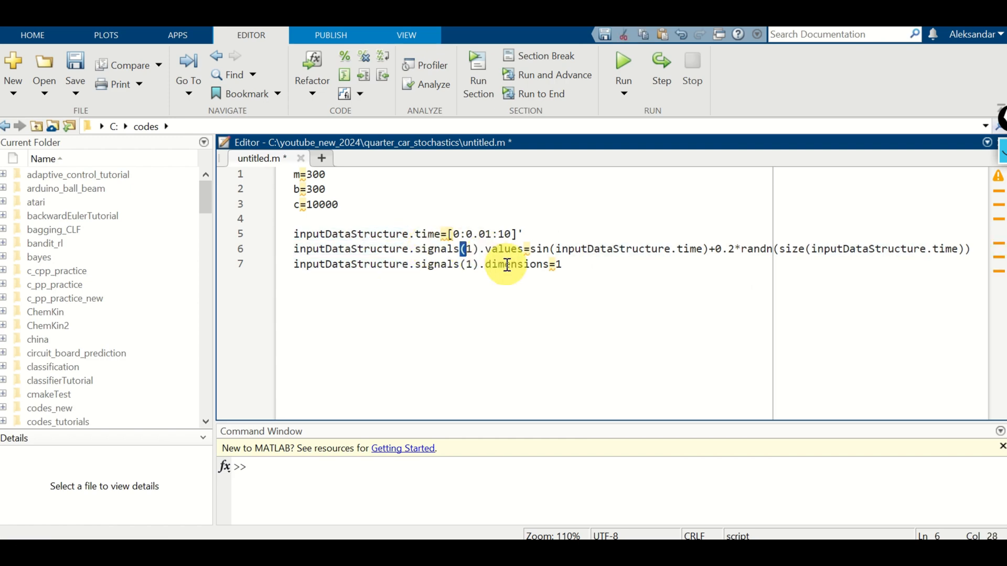
pyautogui.moveTo(474, 248); pyautogui.dragTo(466, 248)
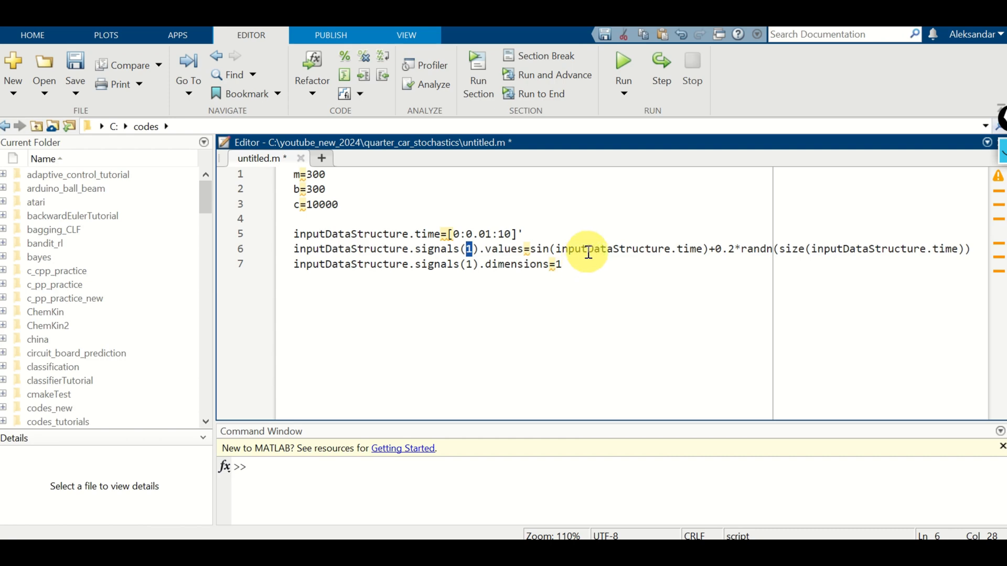
pyautogui.click(469, 264)
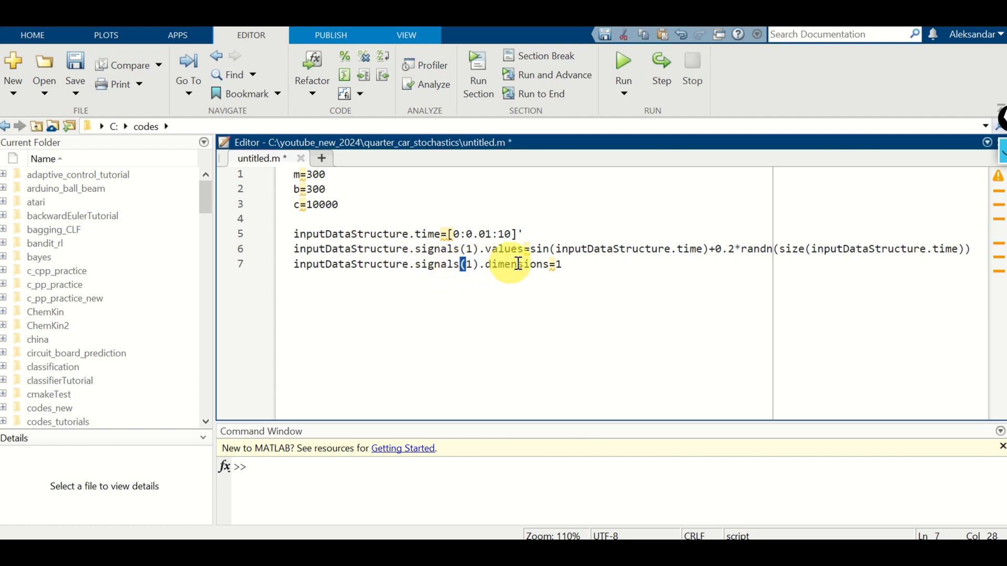
pyautogui.doubleClick(519, 265)
pyautogui.click(587, 264)
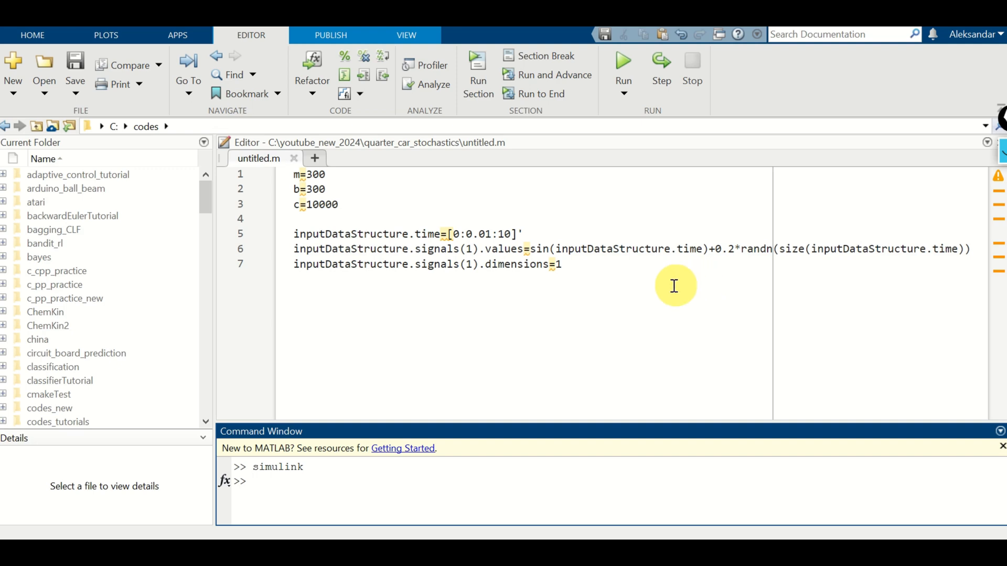
# - Evaluate the whole script, from the m definition through the signal dimensions line, in the Command Window
pyautogui.moveTo(659, 285); pyautogui.dragTo(247, 180)
pyautogui.rightClick(312, 195)
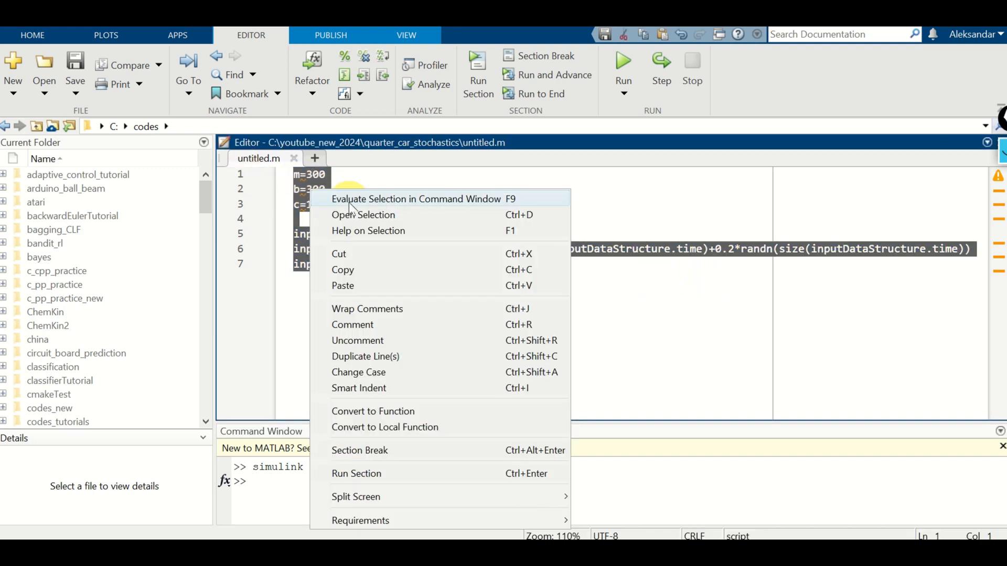
pyautogui.click(341, 201)
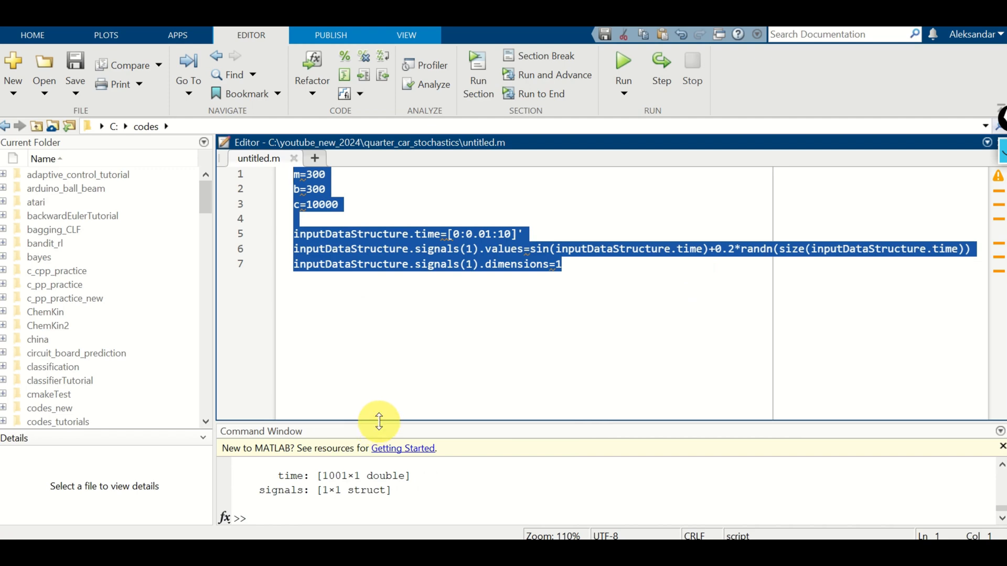
# - List the workspace variables with whos in an enlarged Command Window and copy the variable name inputDataStructure
pyautogui.moveTo(385, 412); pyautogui.dragTo(377, 338)
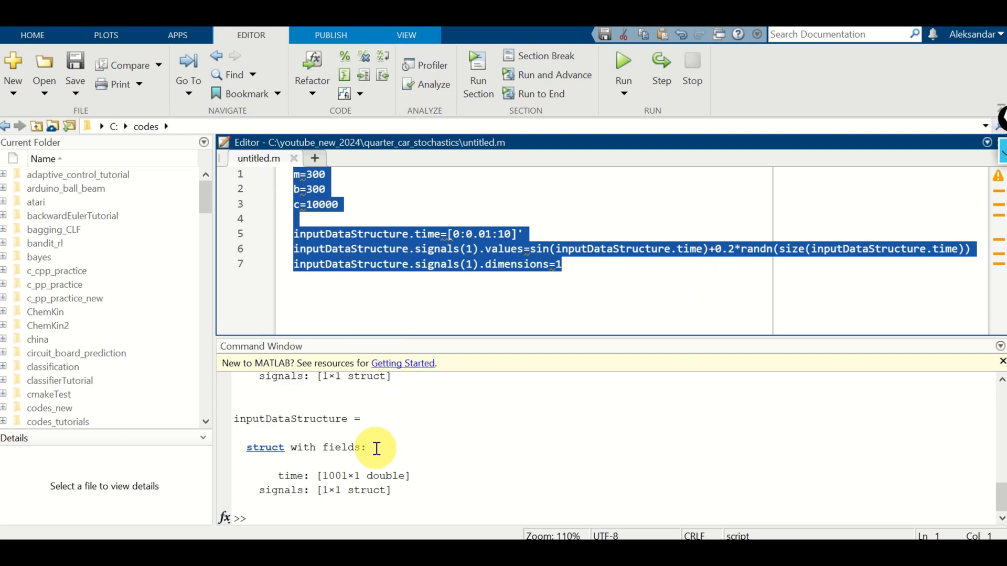
pyautogui.click(309, 508)
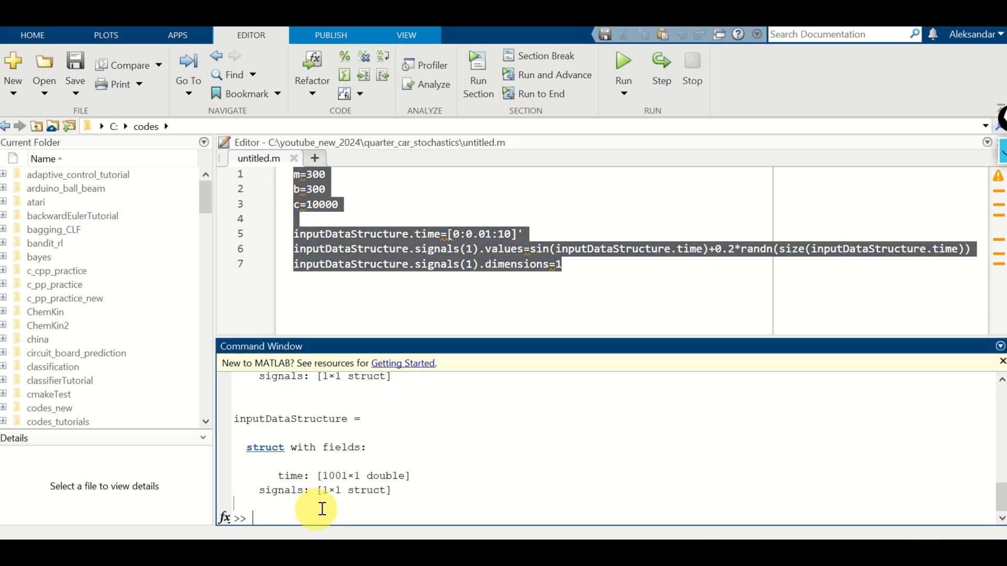
pyautogui.write('whos')
pyautogui.press('Return')
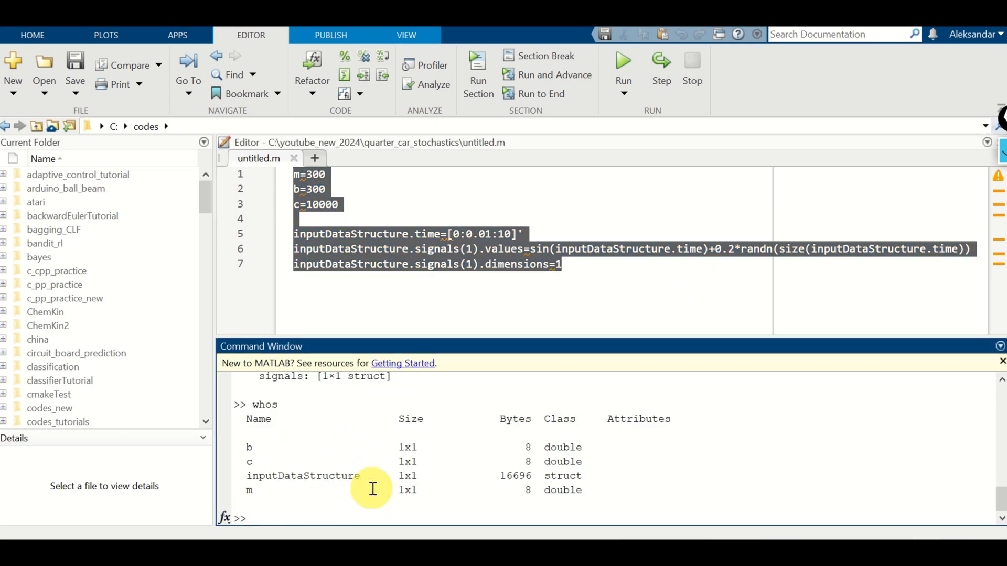
pyautogui.doubleClick(296, 475)
pyautogui.hotkey('ctrl', 'c')
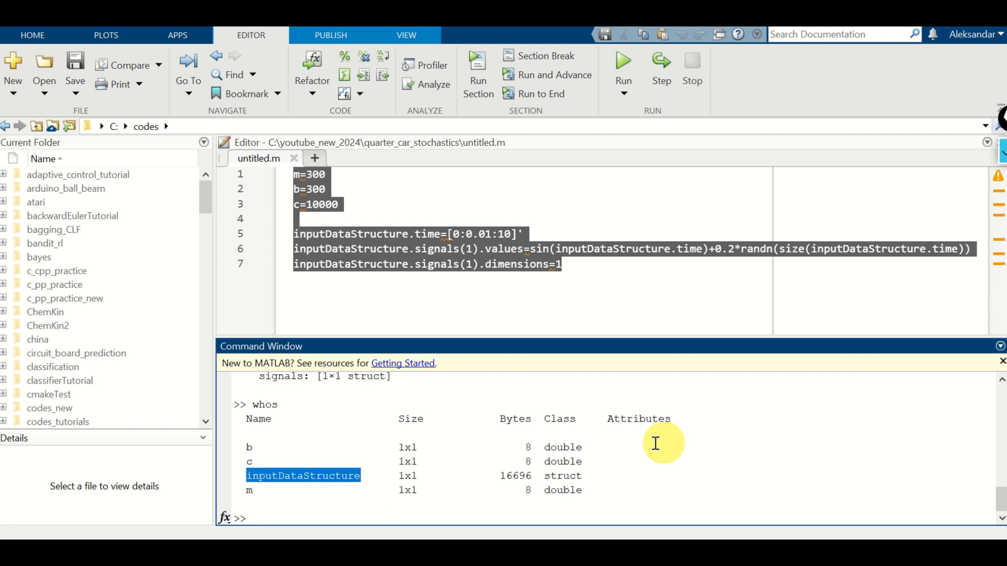
# - Launch Simulink with the simulink command and create a blank model
pyautogui.click(405, 501)
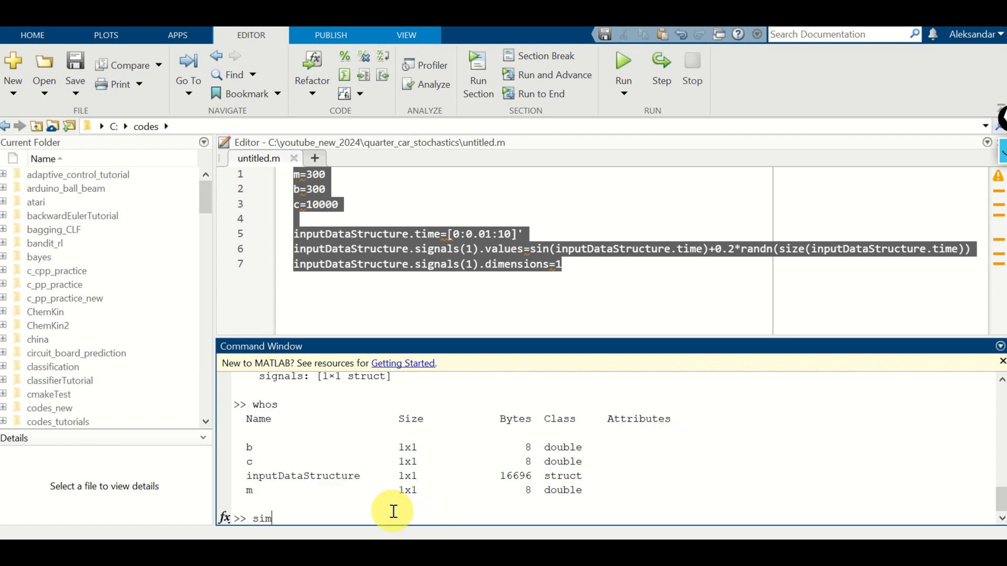
pyautogui.write('simulink')
pyautogui.press('Return')
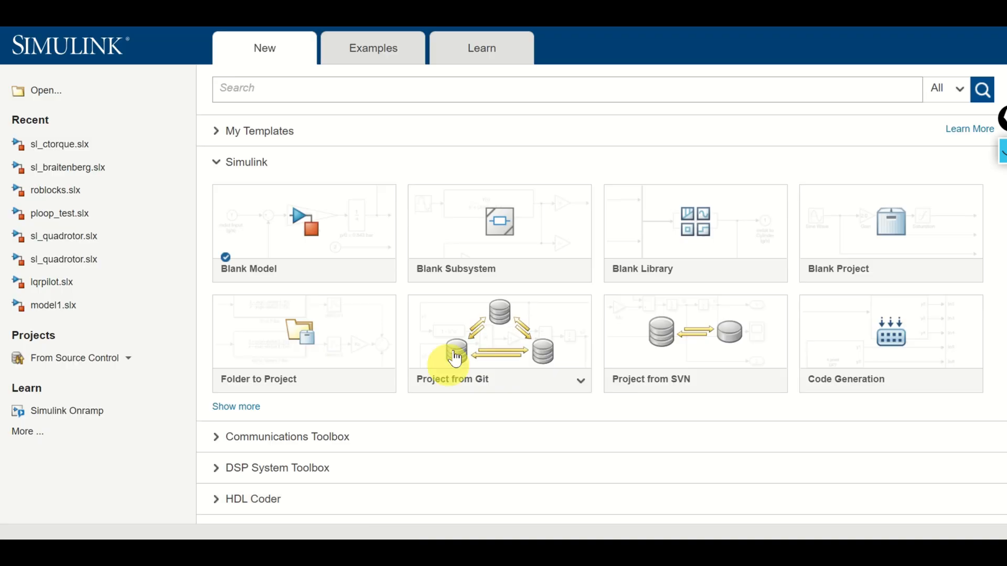
pyautogui.moveTo(356, 251)
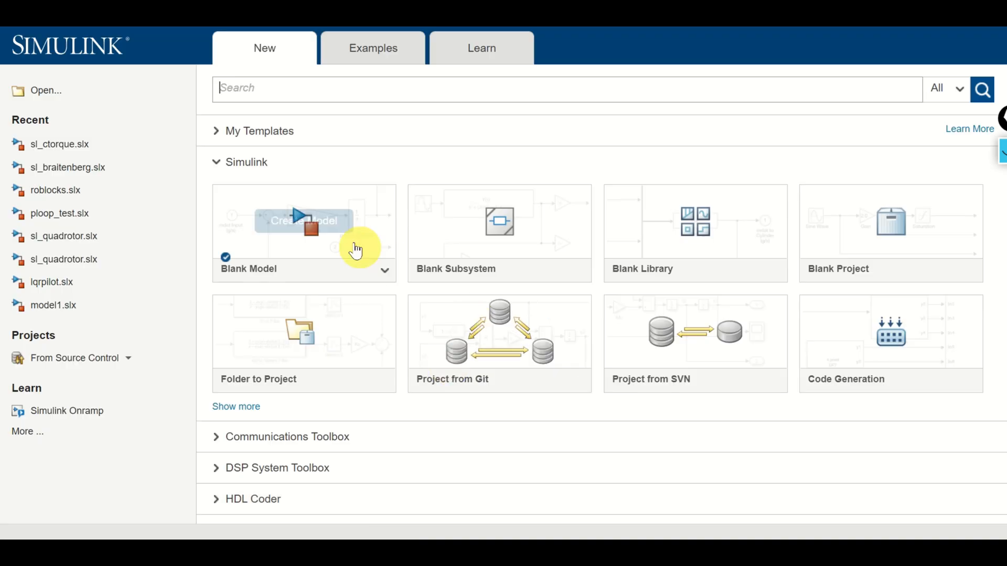
pyautogui.click(377, 219)
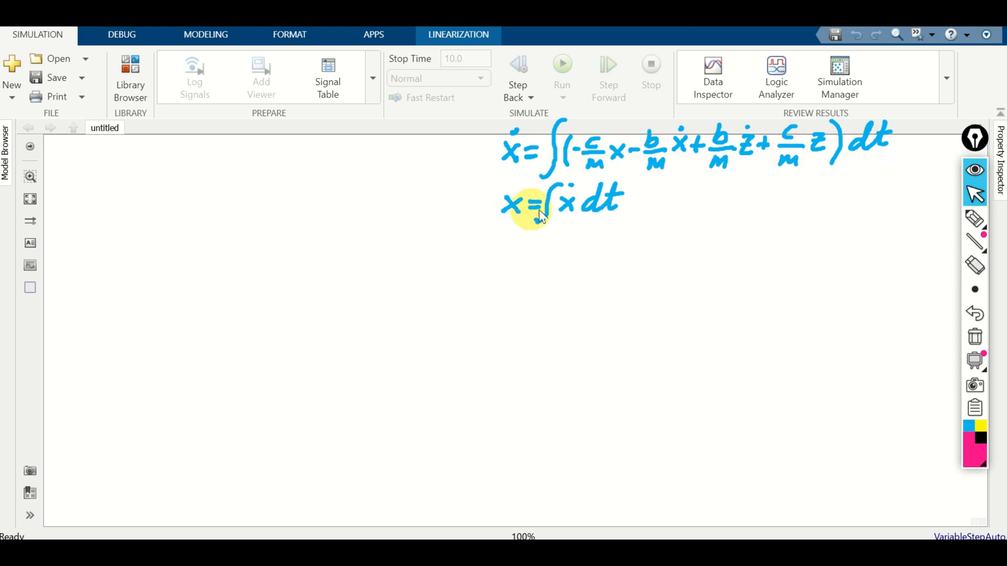
# - Draw a pink brace under the b/m ż + c/m z terms of the handwritten equation with the annotation pen
pyautogui.click(974, 218)
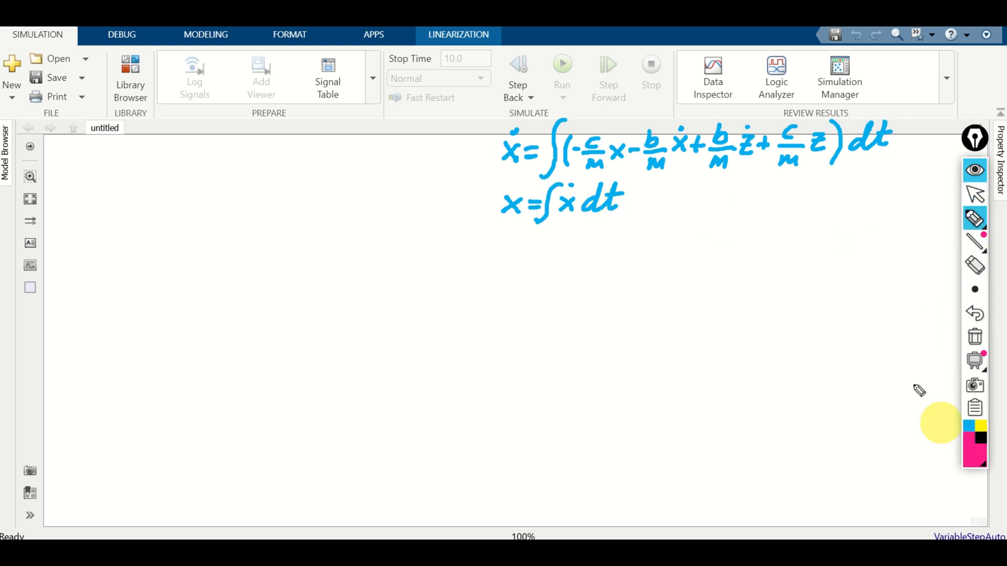
pyautogui.moveTo(699, 166)
pyautogui.mouseDown()
pyautogui.moveTo(724, 181)
pyautogui.moveTo(776, 180)
pyautogui.moveTo(823, 175)
pyautogui.moveTo(847, 152)
pyautogui.mouseUp()
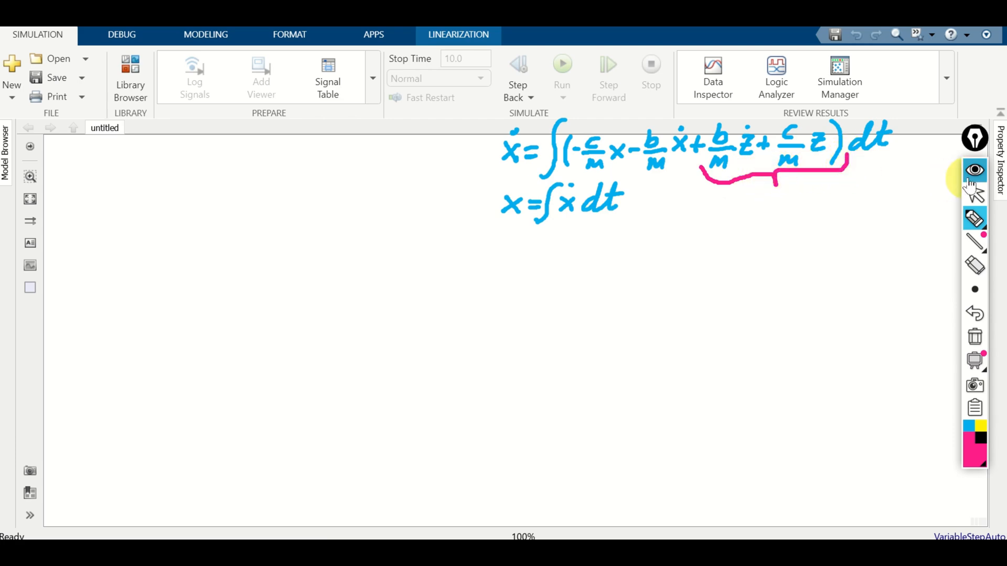
pyautogui.click(974, 194)
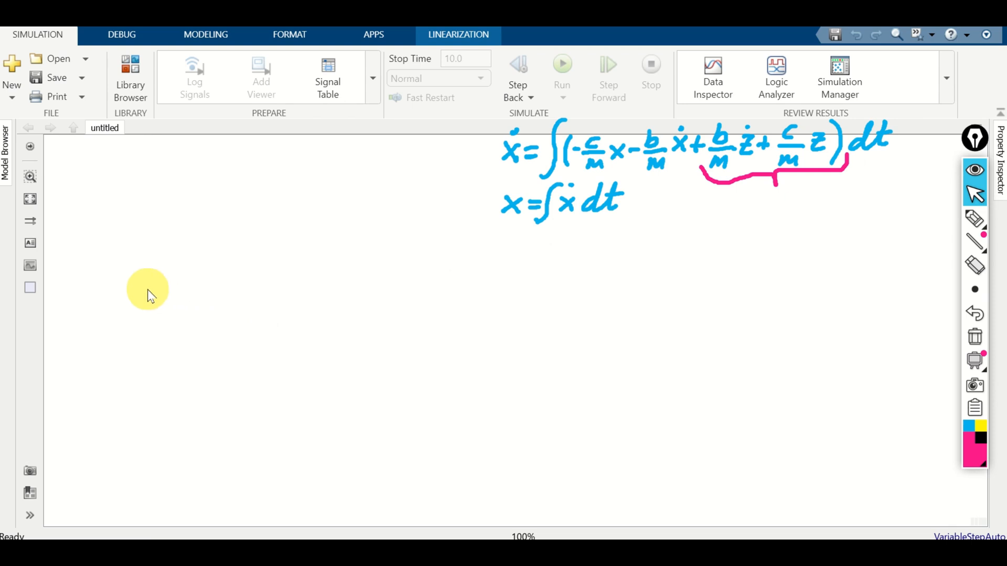
# - Insert an Inport block in the empty model, enlarge it slightly and name it z
pyautogui.doubleClick(134, 284)
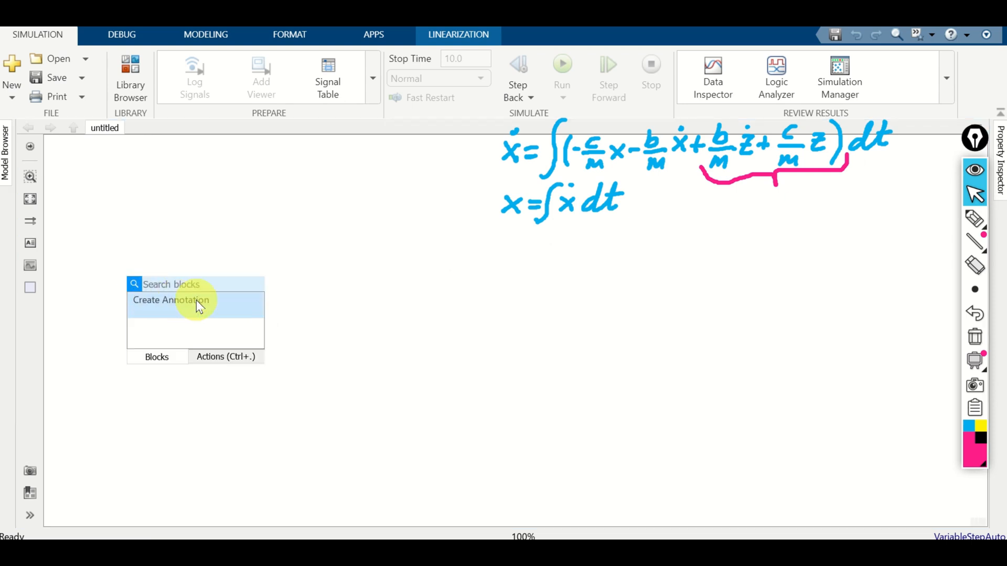
pyautogui.write('inpo')
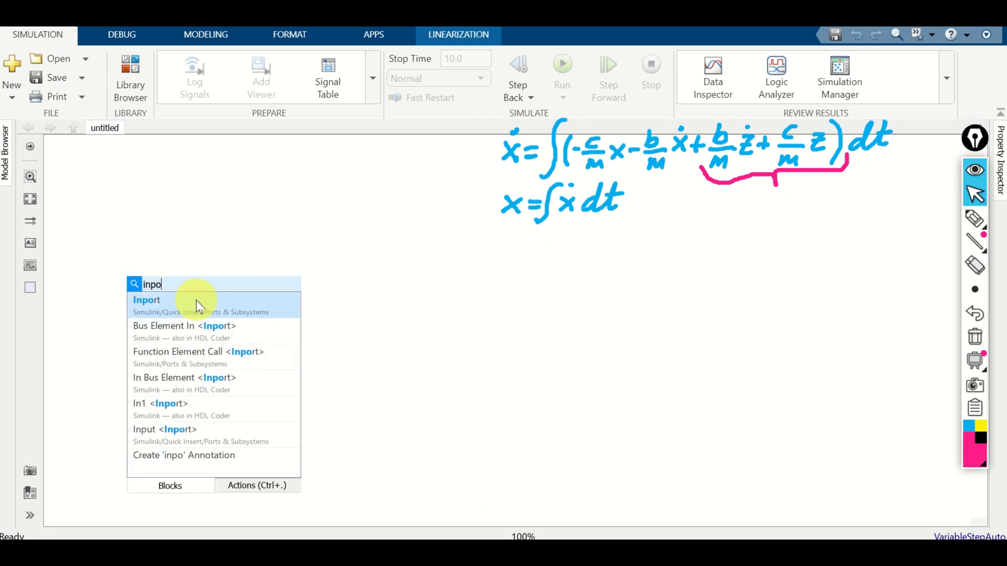
pyautogui.click(197, 307)
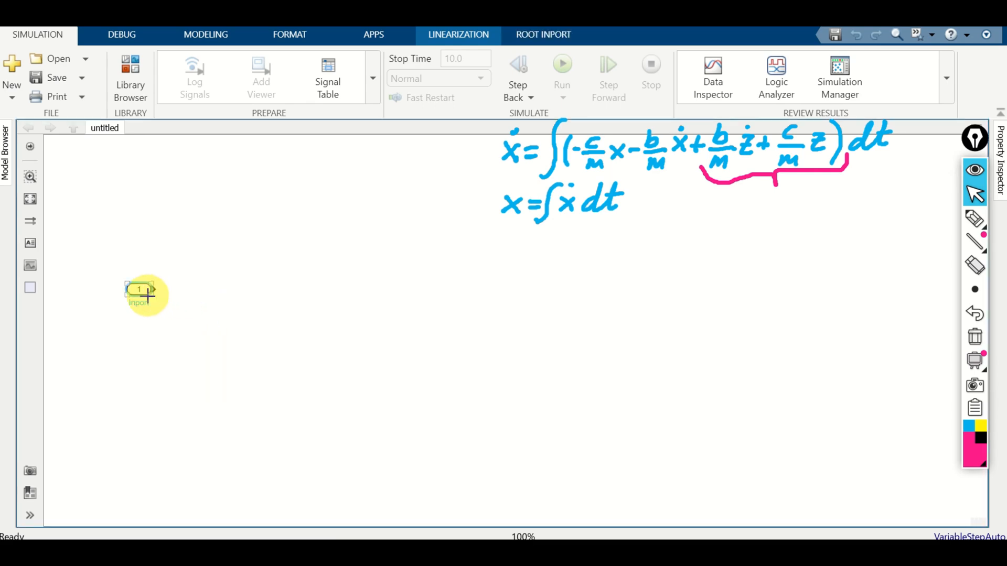
pyautogui.moveTo(151, 301); pyautogui.dragTo(164, 310)
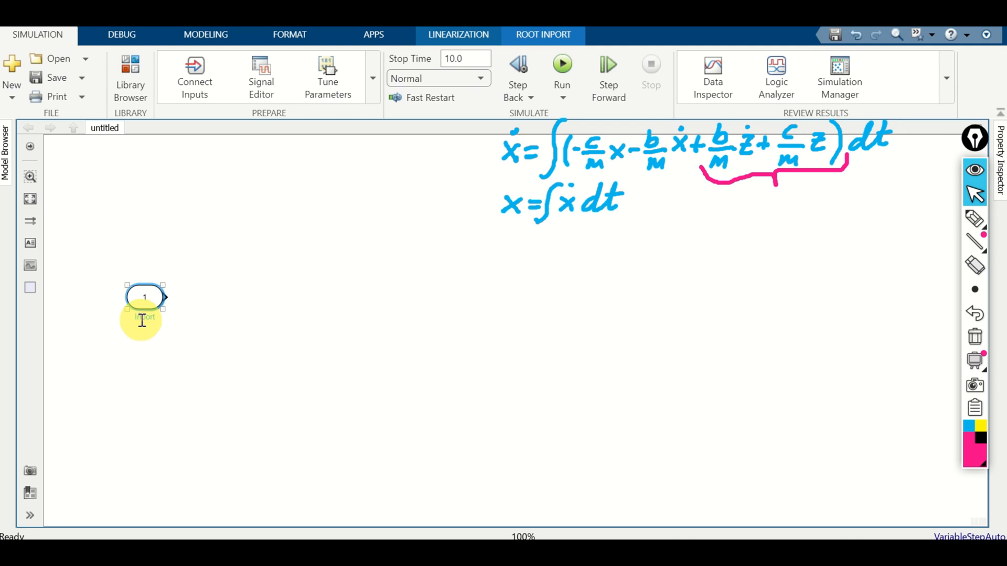
pyautogui.doubleClick(141, 317)
pyautogui.write('z')
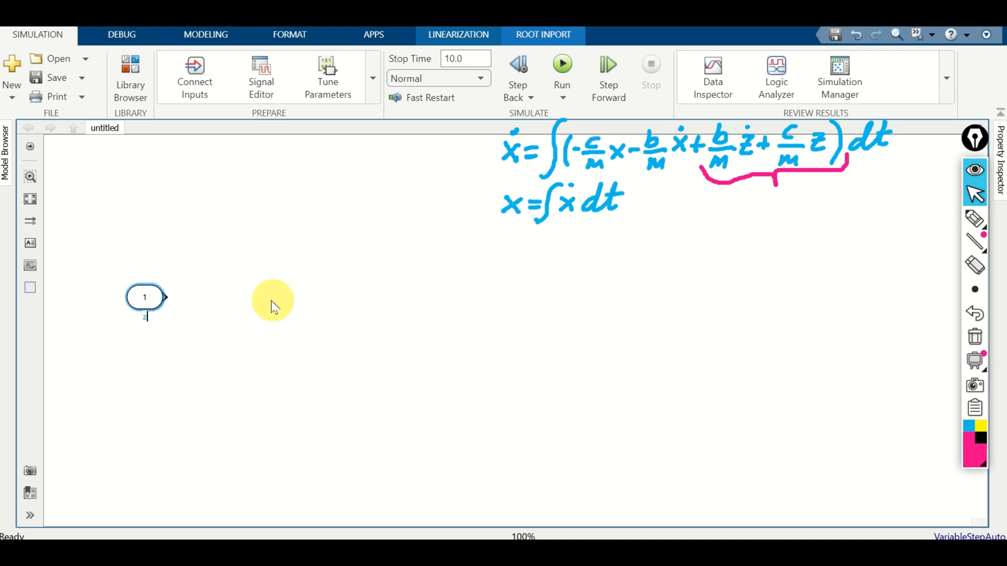
# - Enable loading the model's input from the workspace in the configuration parameters, using inputDataStructure as the input variable
pyautogui.click(224, 316)
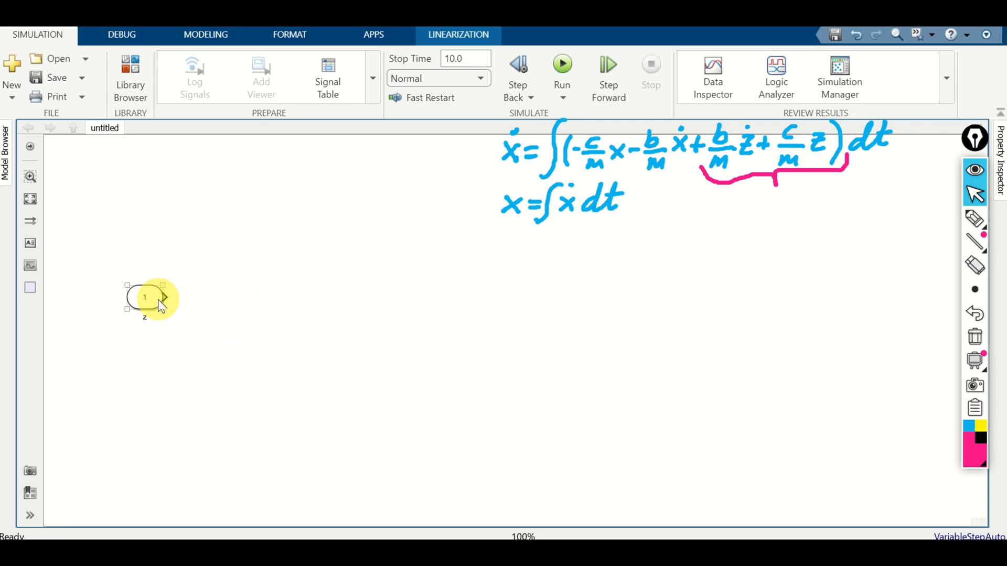
pyautogui.click(213, 32)
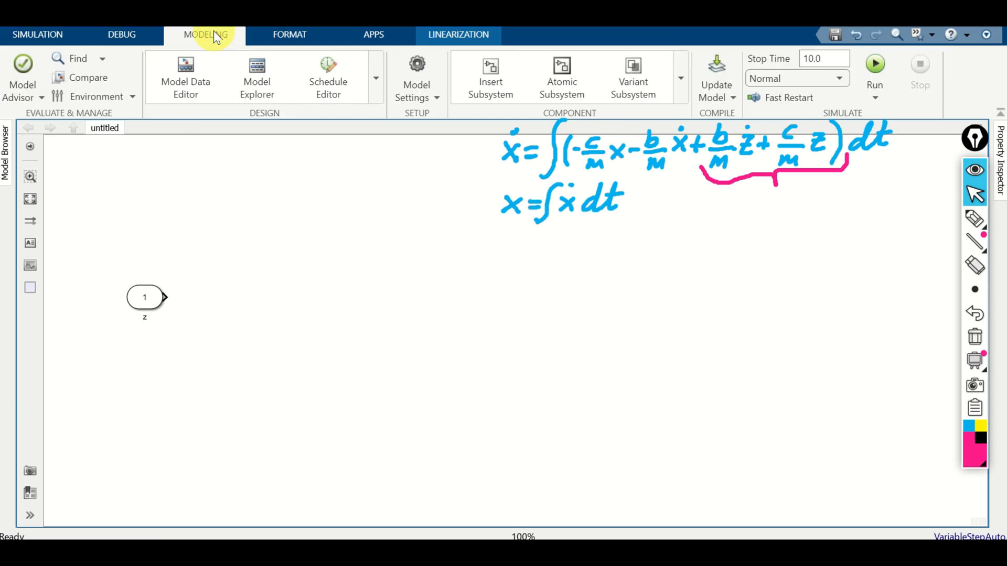
pyautogui.click(420, 67)
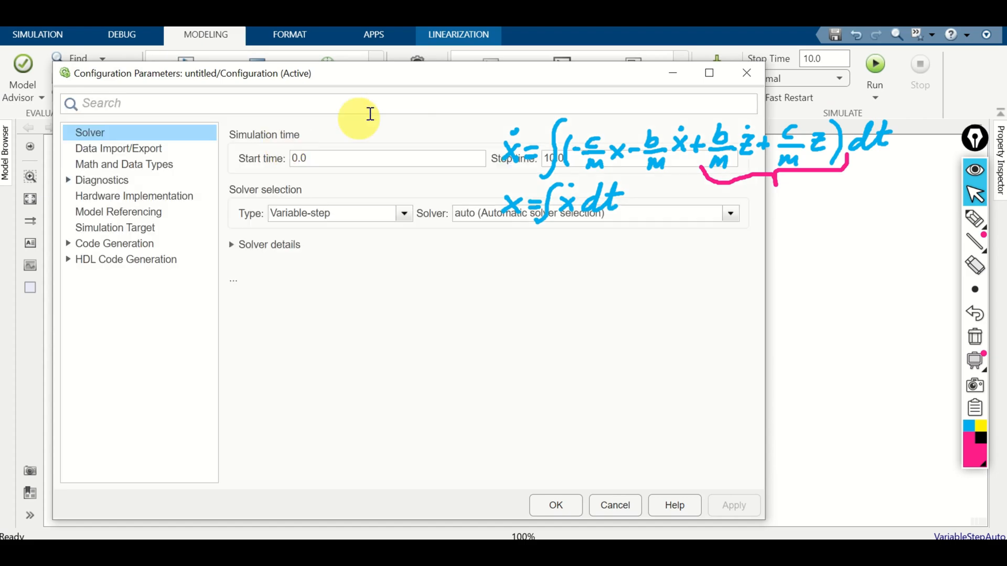
pyautogui.click(147, 152)
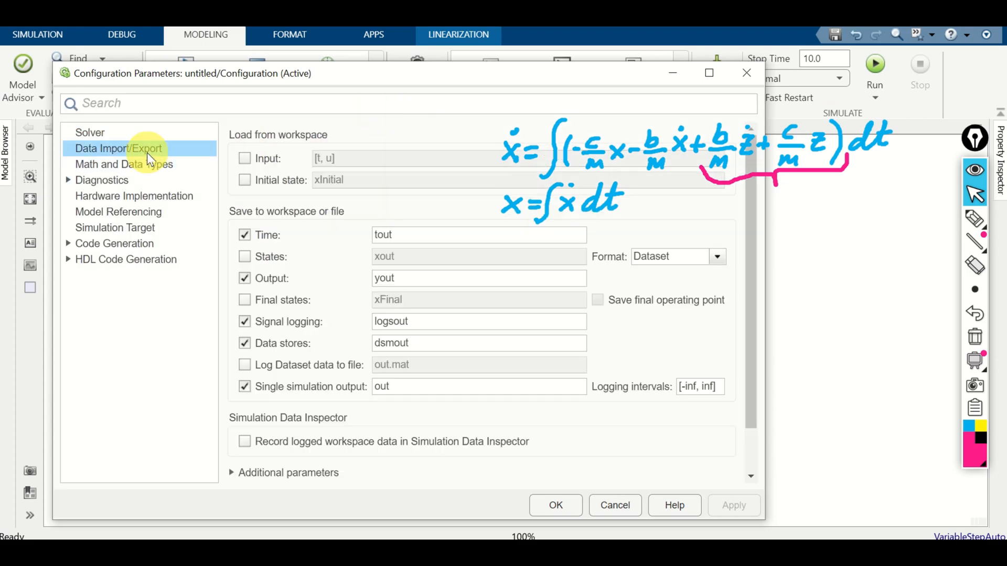
pyautogui.click(243, 159)
pyautogui.tripleClick(339, 160)
pyautogui.click(340, 160)
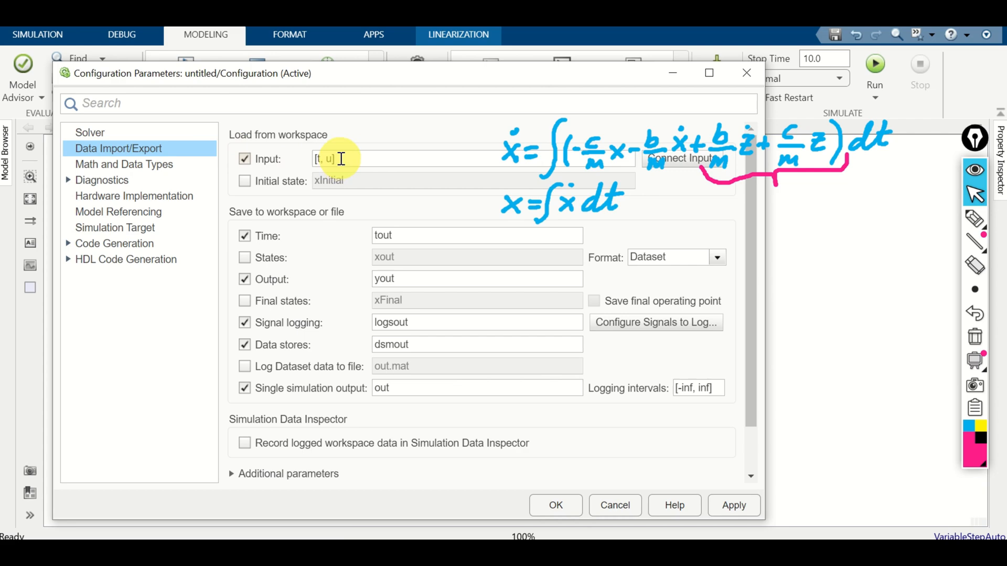
pyautogui.click(400, 156)
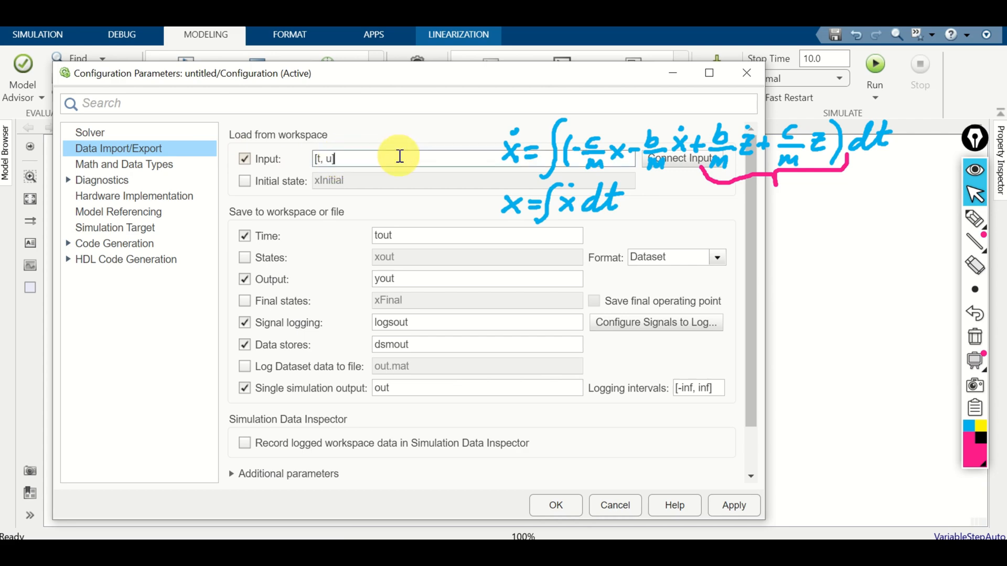
pyautogui.hotkey('ctrl', 'v')
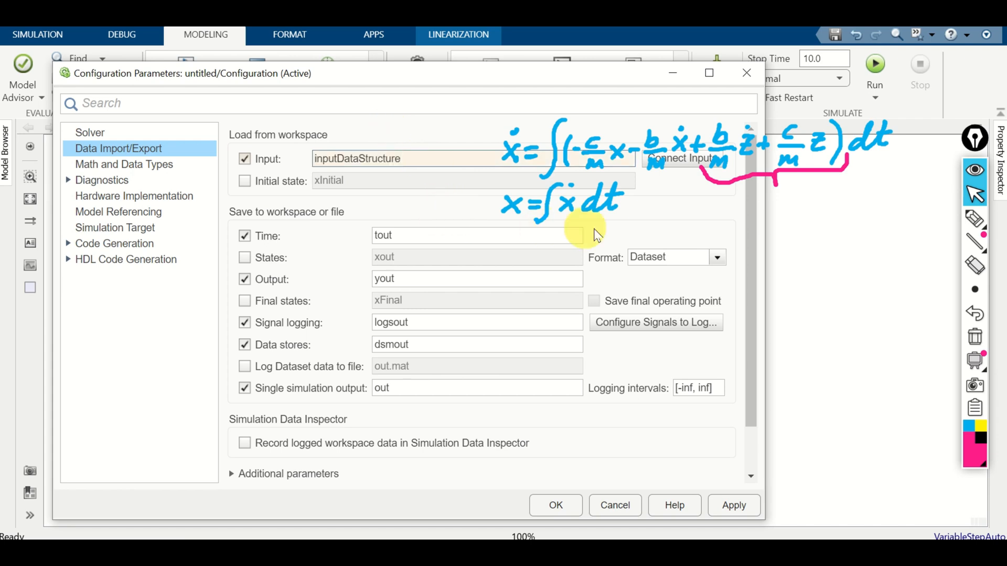
pyautogui.click(562, 512)
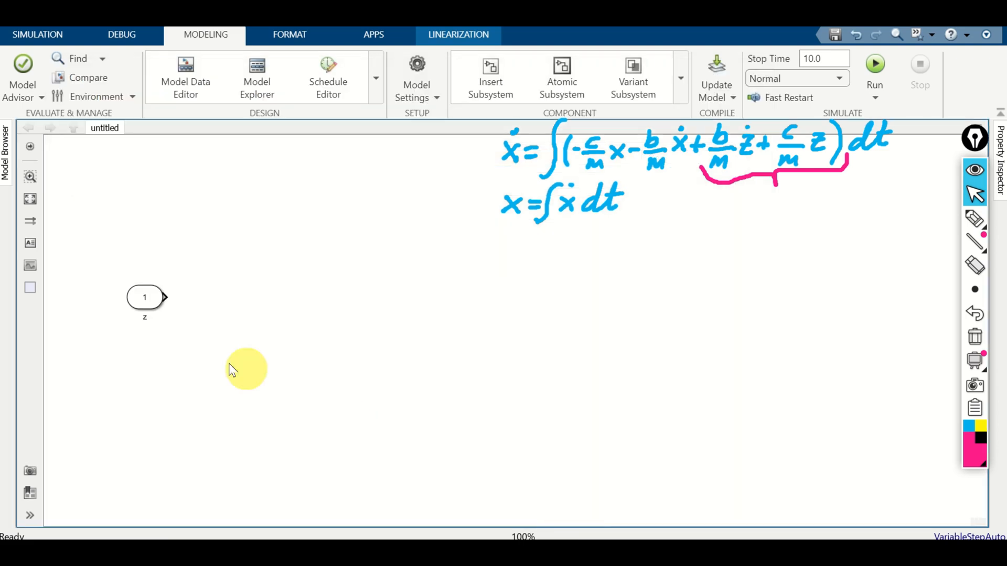
# - Set the port dimensions of the z Inport block to 1 in its signal attributes
pyautogui.click(153, 302)
pyautogui.doubleClick(154, 303)
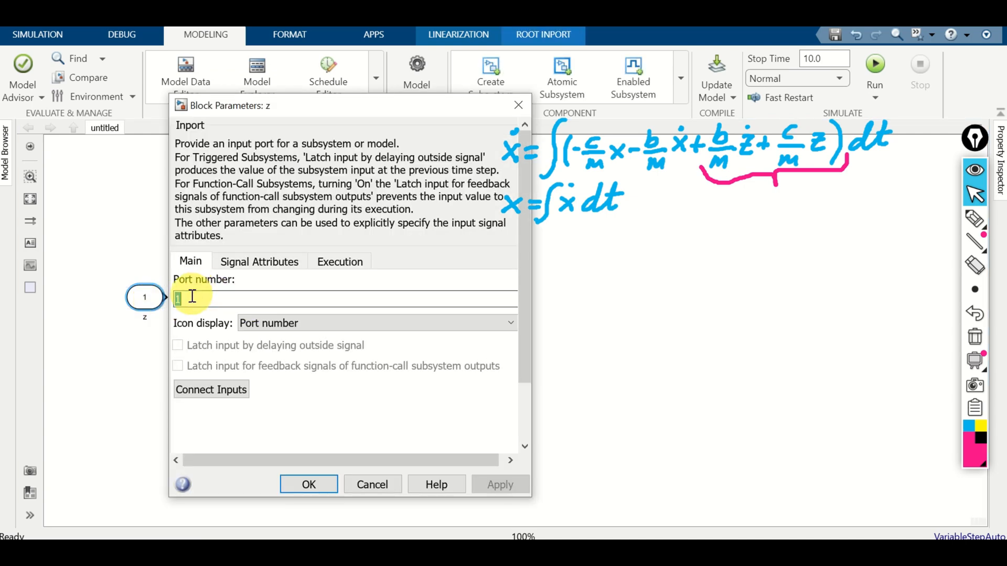
pyautogui.click(267, 267)
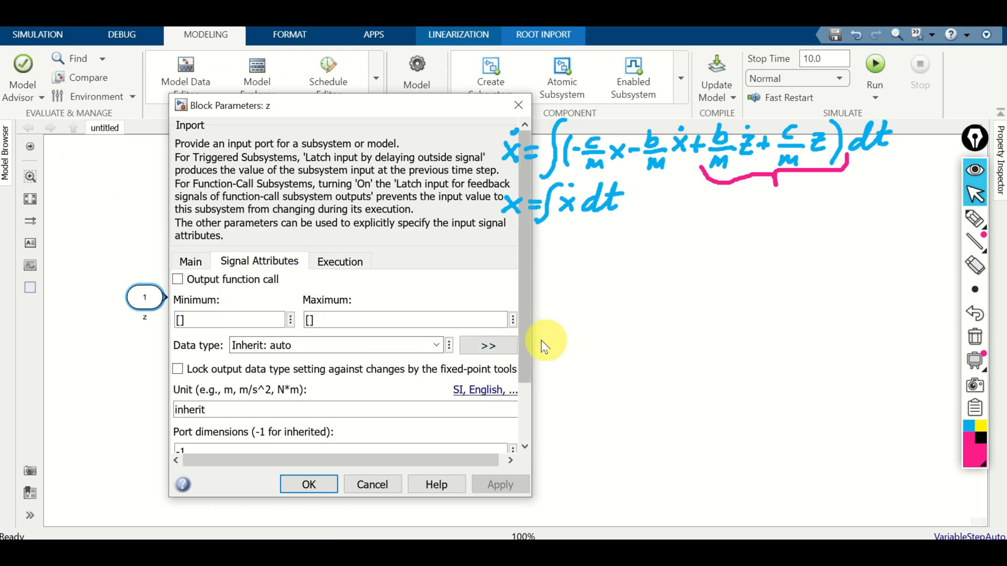
pyautogui.scroll(-2, 524, 344)
pyautogui.click(226, 378)
pyautogui.write('1')
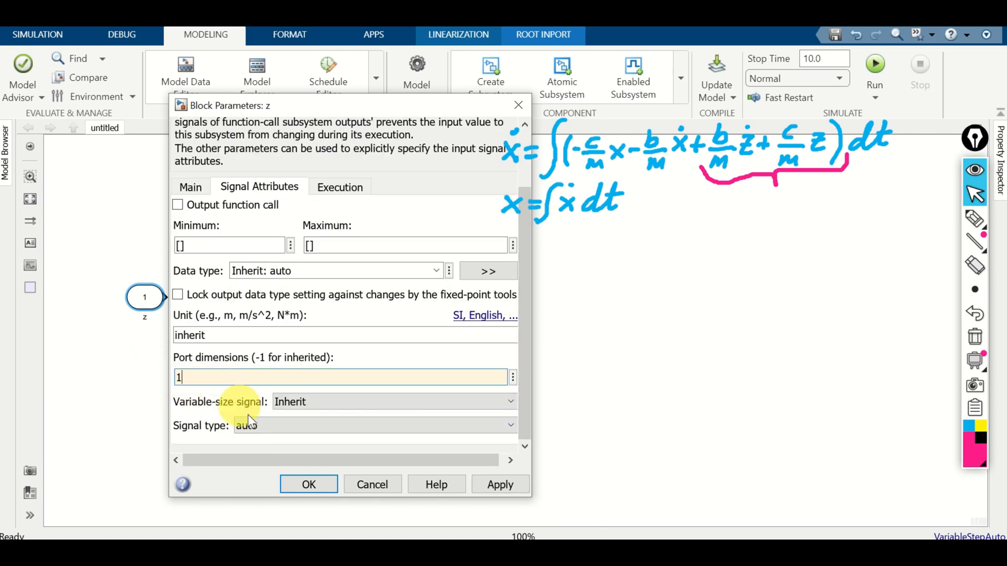
pyautogui.click(297, 487)
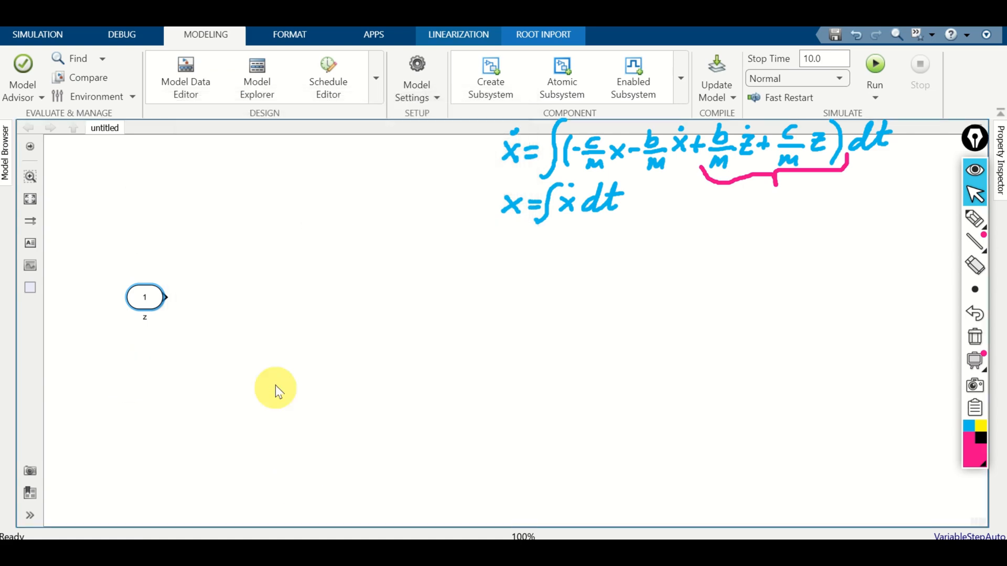
pyautogui.click(148, 300)
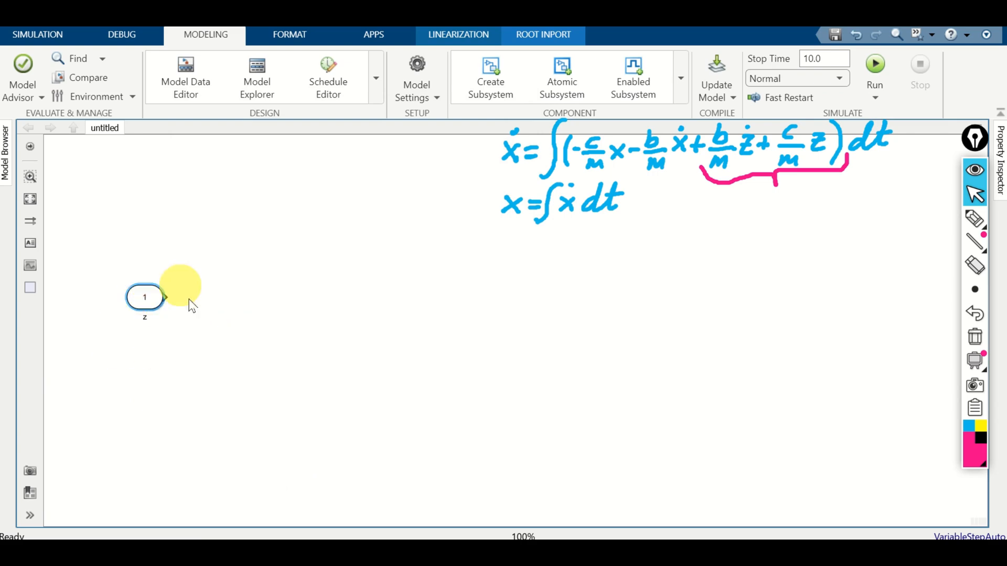
# - Insert a Simulink Scope block beside the z Inport and connect z to its input
pyautogui.doubleClick(277, 310)
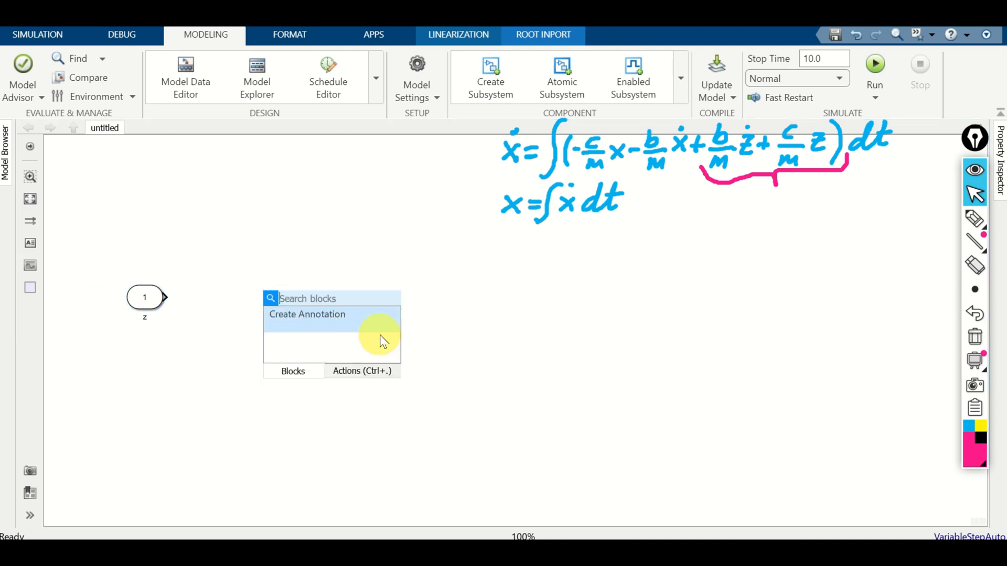
pyautogui.write('scope')
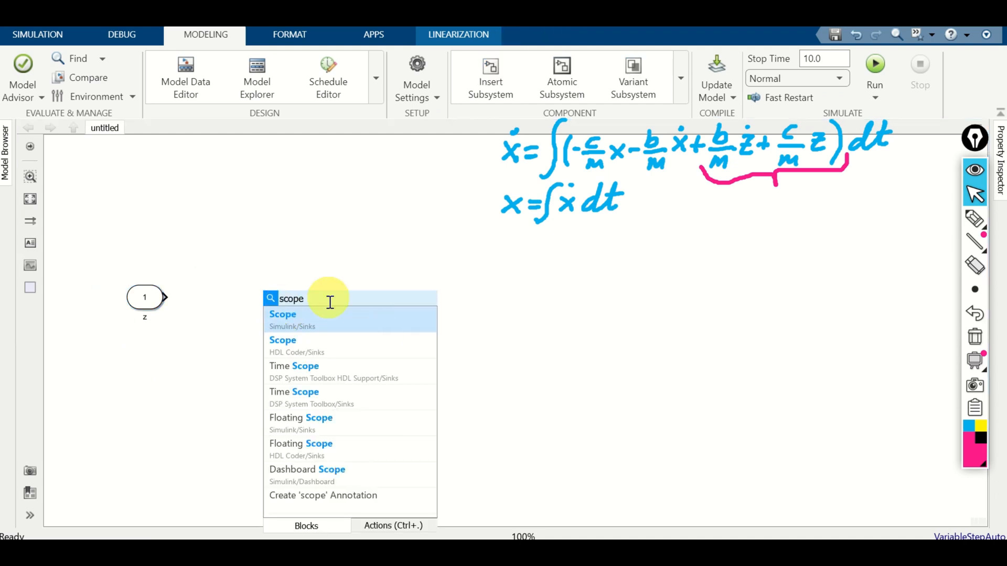
pyautogui.click(328, 319)
pyautogui.moveTo(260, 301); pyautogui.dragTo(170, 298)
pyautogui.click(277, 294)
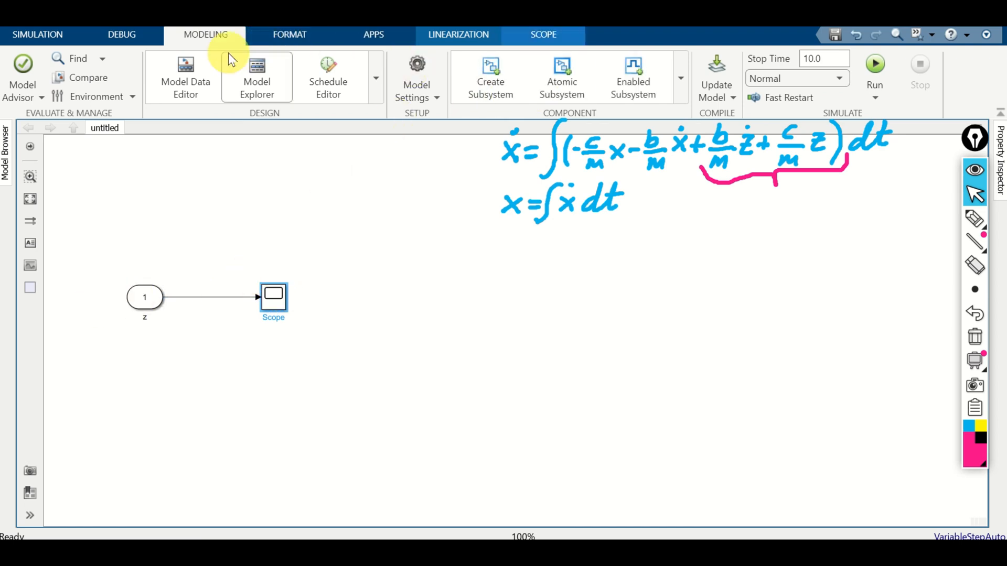
# - Run the simulation and examine the z input signal in the Scope window
pyautogui.click(60, 40)
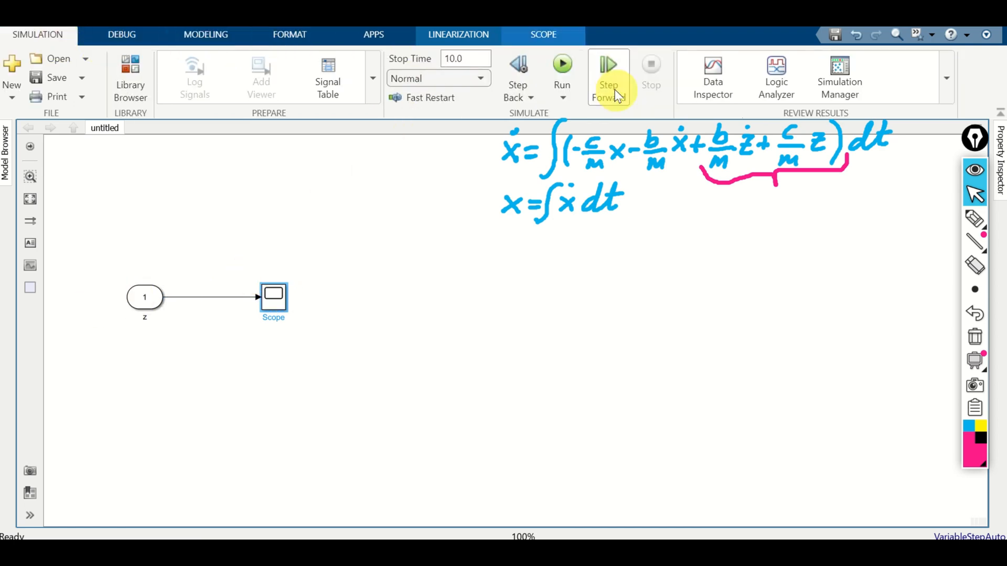
pyautogui.click(561, 70)
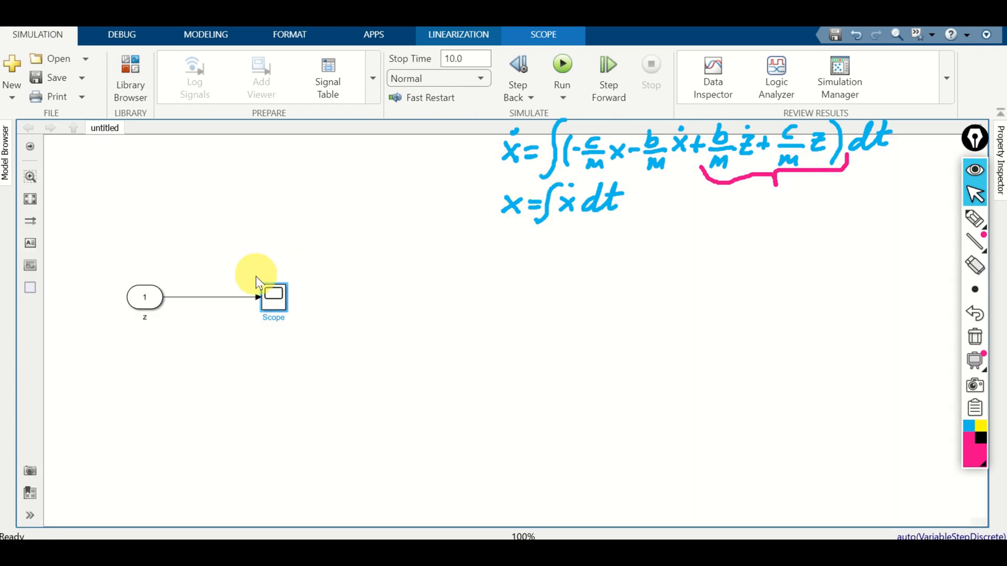
pyautogui.doubleClick(271, 298)
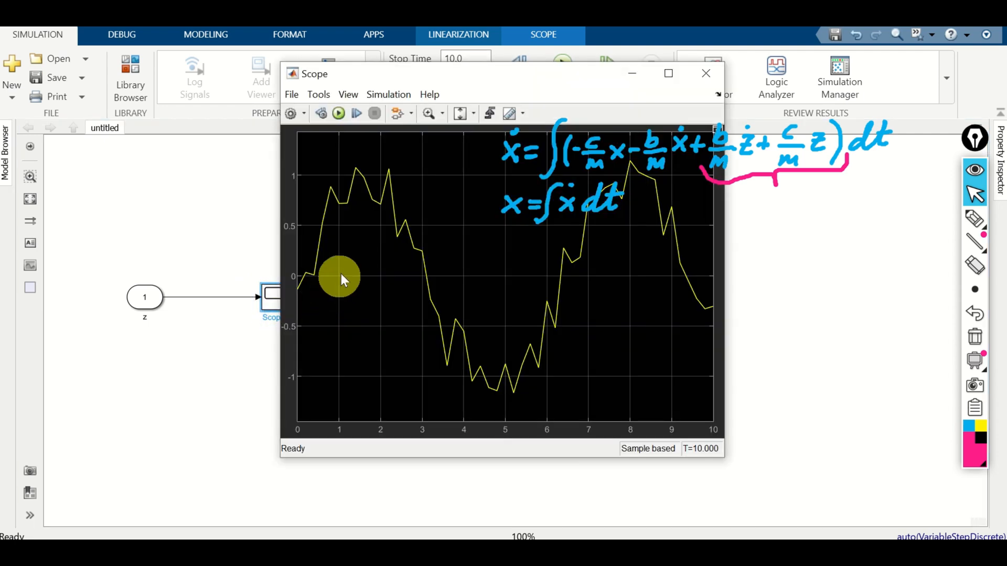
pyautogui.moveTo(474, 74); pyautogui.dragTo(247, 79)
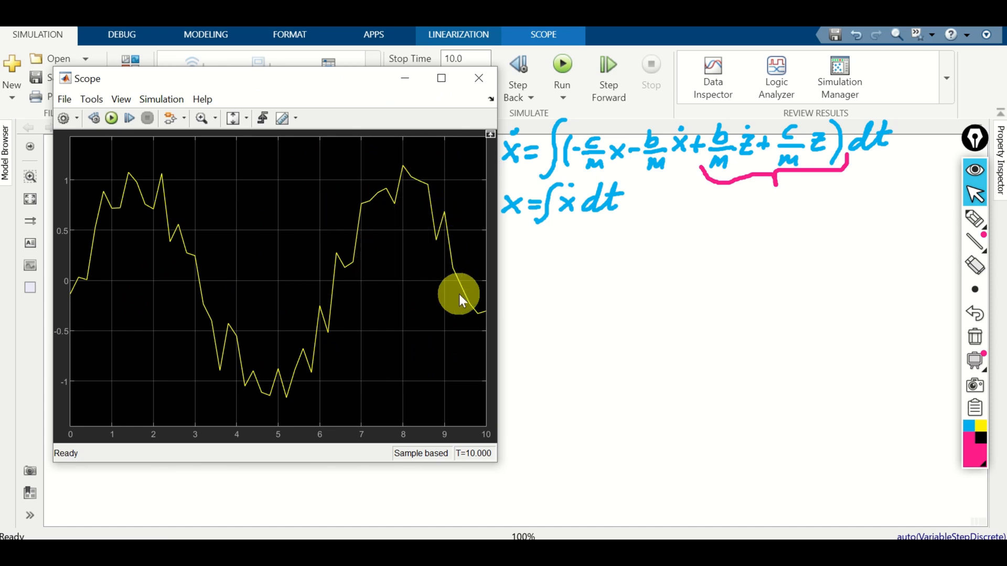
pyautogui.click(489, 81)
pyautogui.click(335, 302)
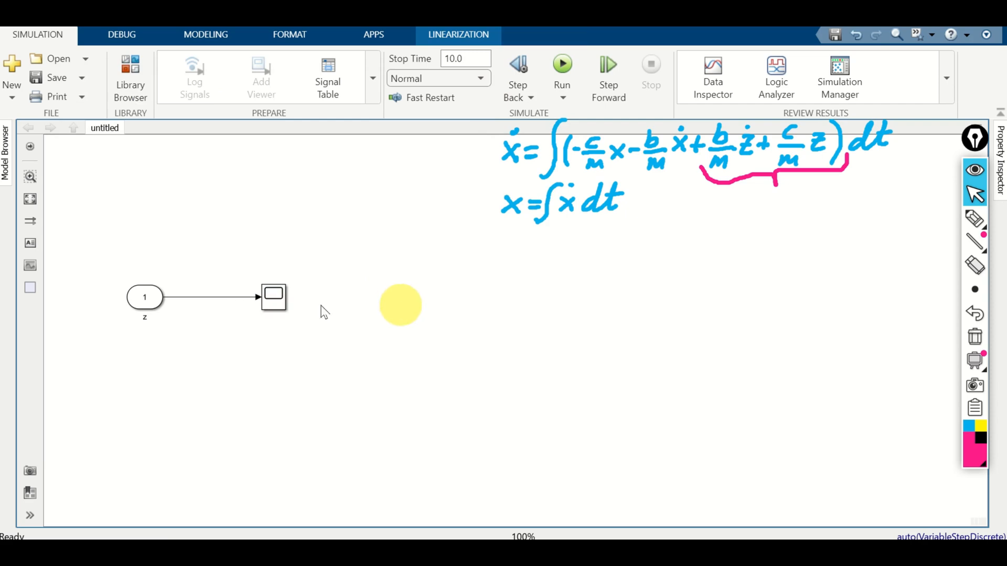
# - Delete the Scope block and the leftover signal line from z
pyautogui.click(273, 297)
pyautogui.press('Delete')
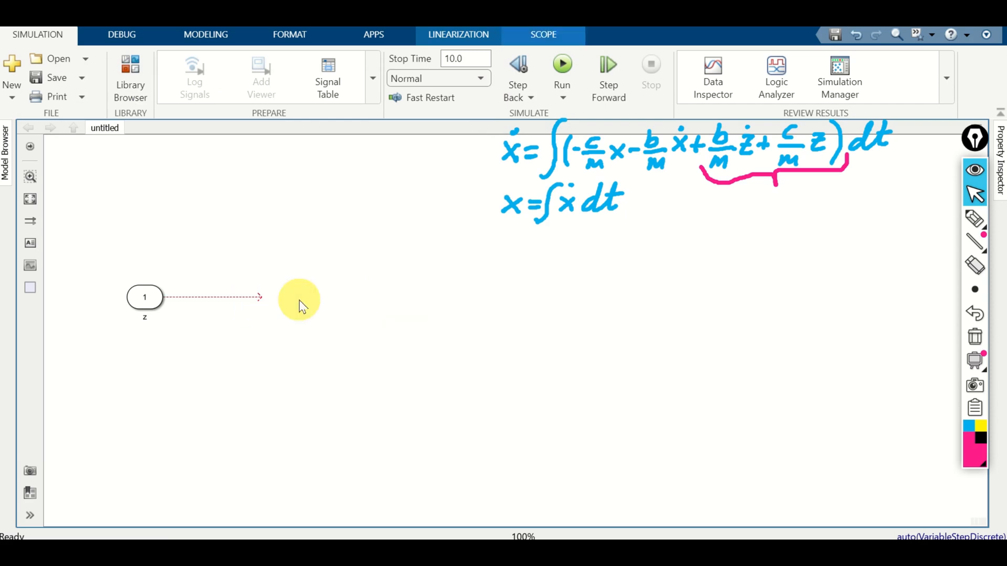
pyautogui.click(253, 301)
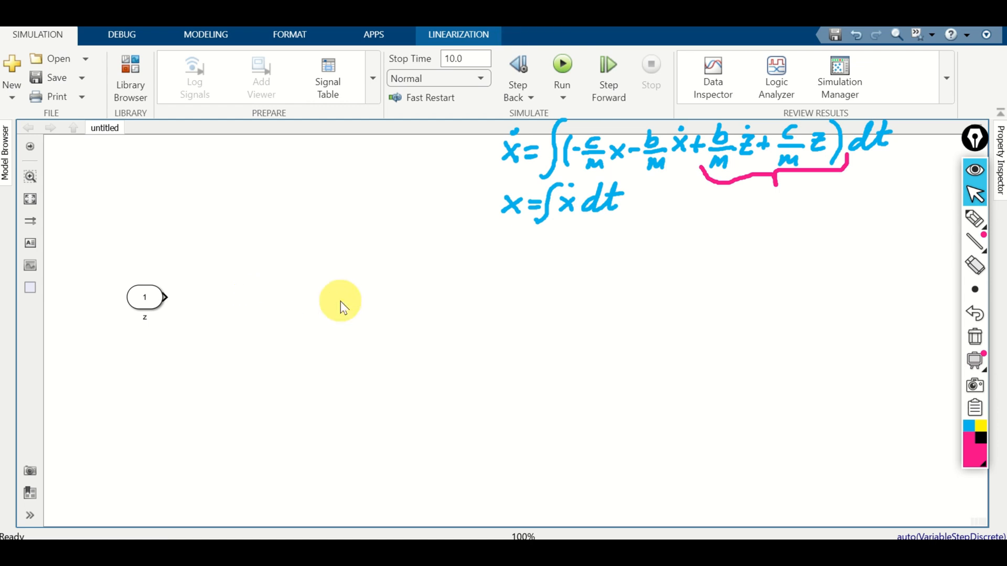
pyautogui.press('Delete')
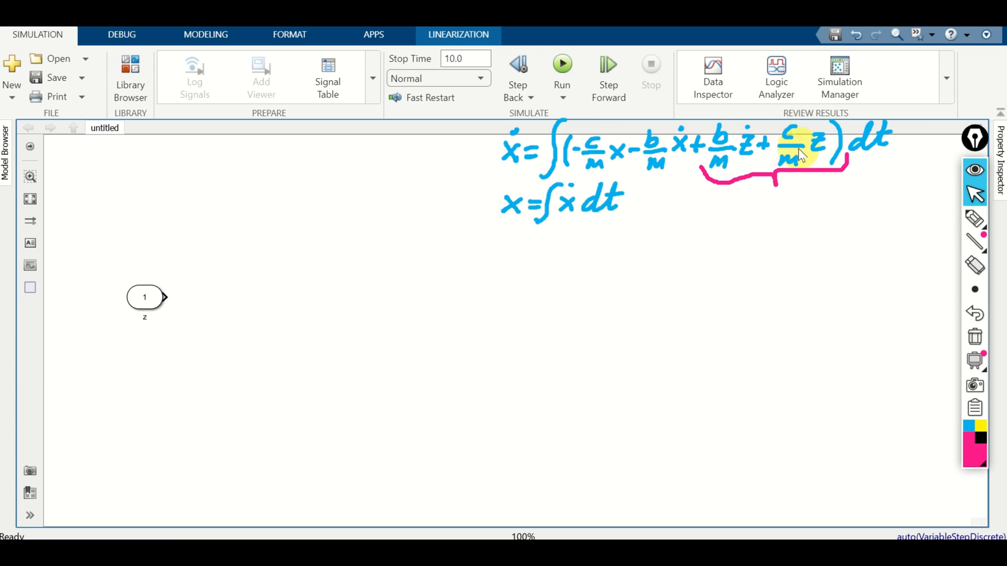
# - Insert a Gain block beside the z Inport and enlarge it slightly
pyautogui.doubleClick(222, 300)
pyautogui.write('gain')
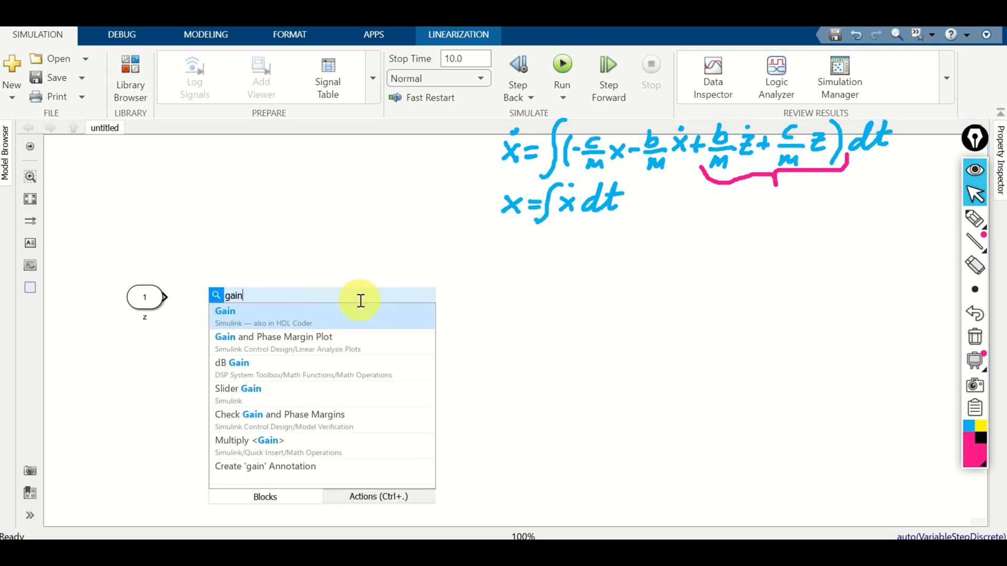
pyautogui.click(338, 325)
pyautogui.click(226, 303)
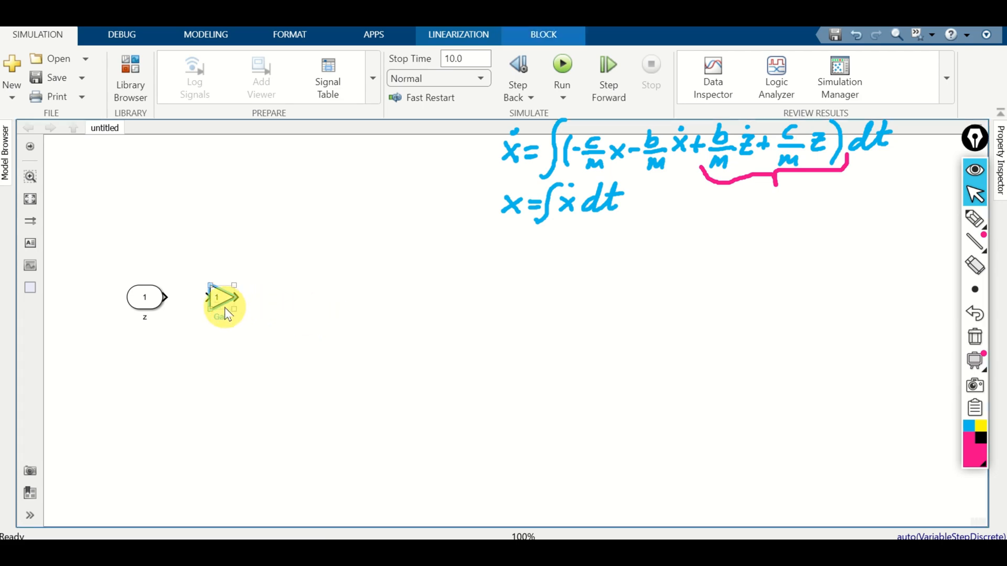
pyautogui.moveTo(237, 309); pyautogui.dragTo(247, 323)
# - Set the block's gain to c/m, align it with z and connect z to its input
pyautogui.doubleClick(233, 311)
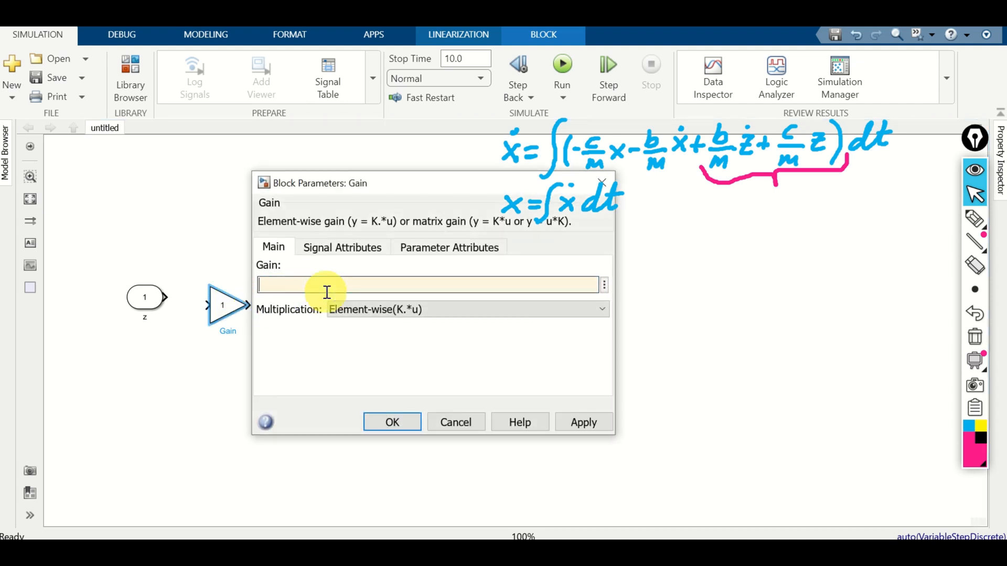
pyautogui.write('c/m')
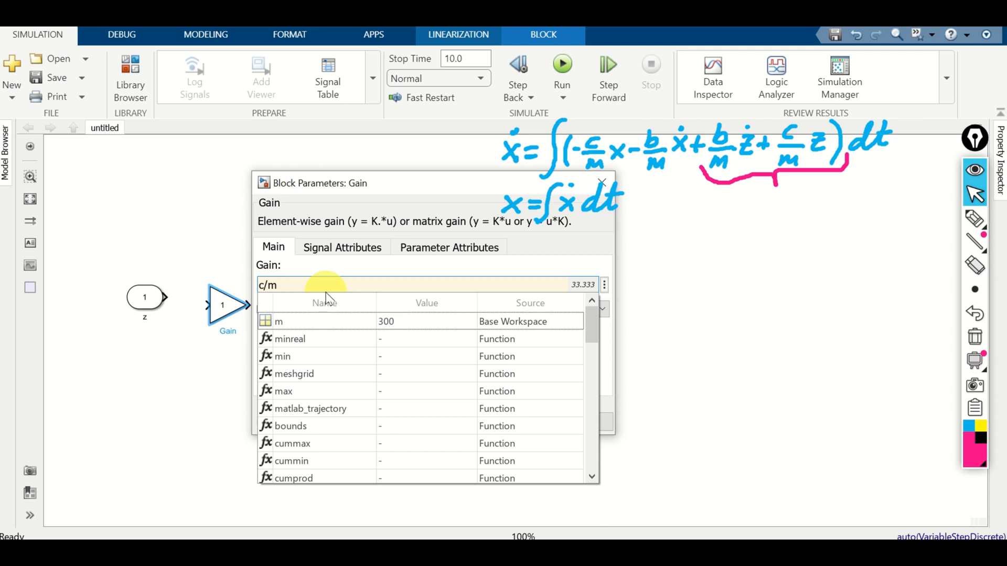
pyautogui.click(329, 290)
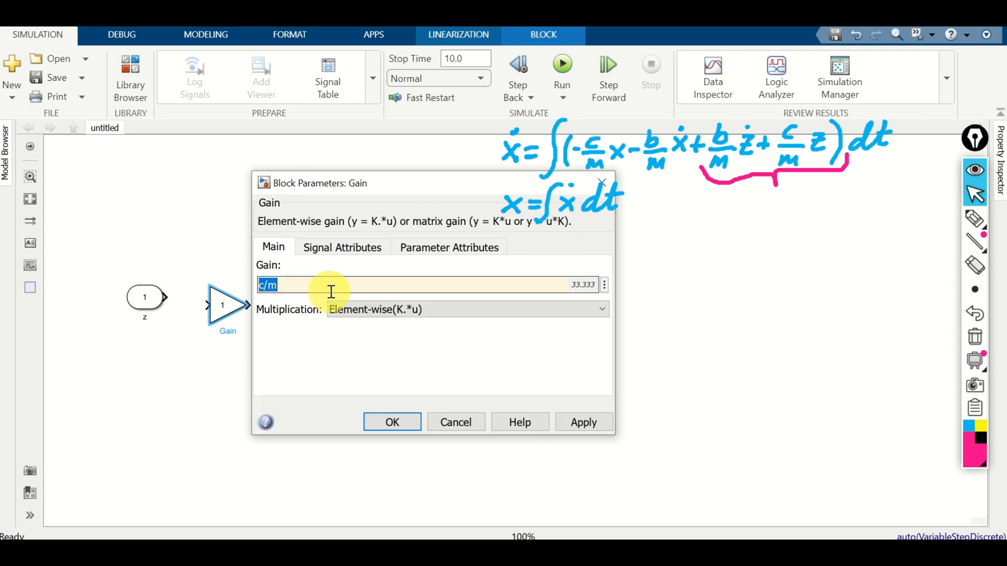
pyautogui.click(376, 423)
pyautogui.moveTo(240, 318); pyautogui.dragTo(241, 309)
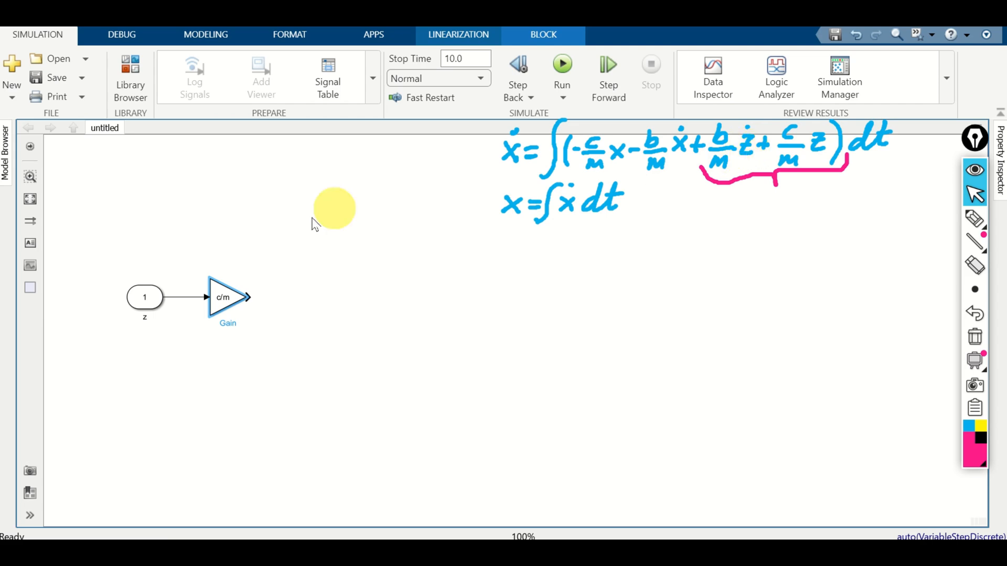
# - Insert a Derivative block above the c/m gain and feed it from a branch of the z signal
pyautogui.doubleClick(224, 227)
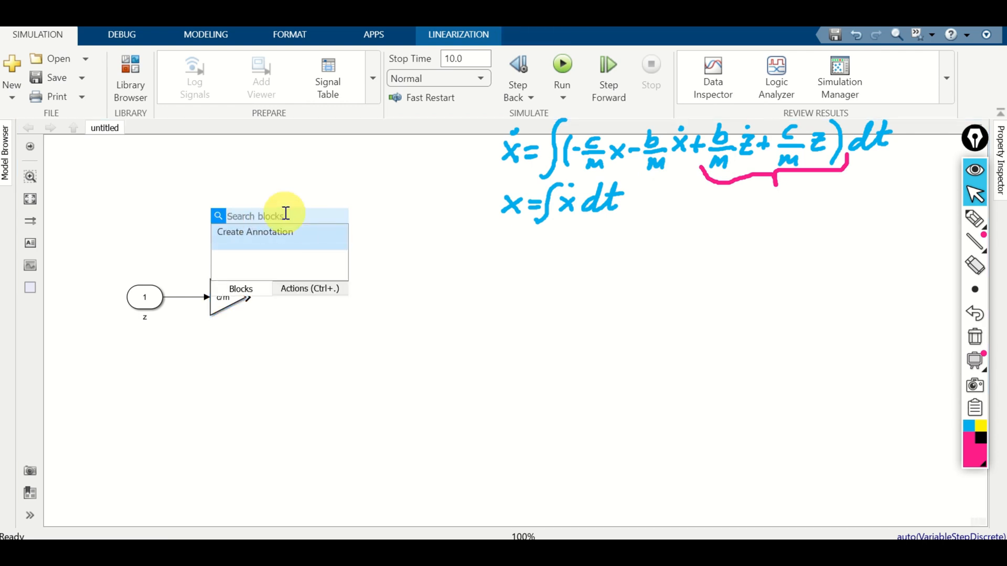
pyautogui.write('de')
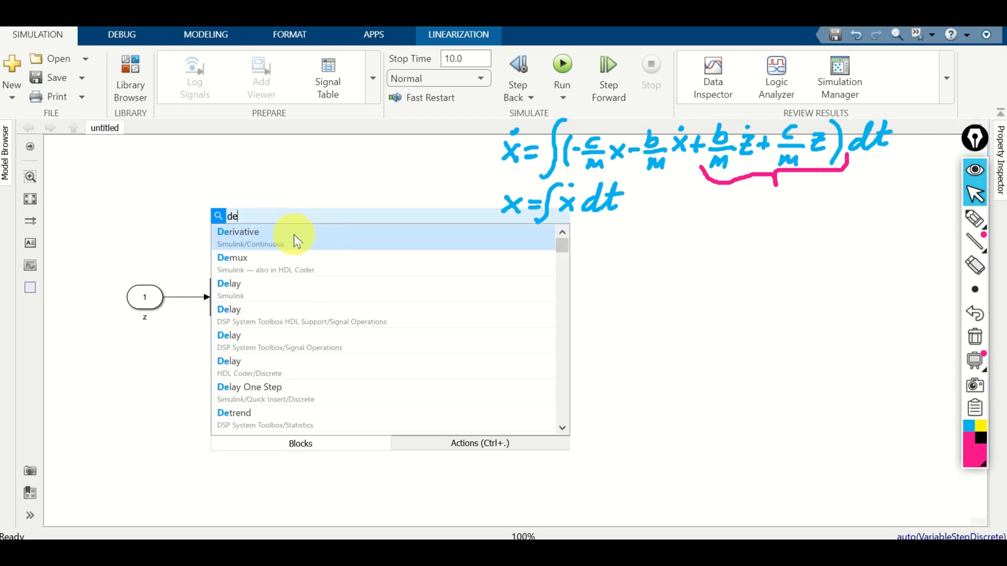
pyautogui.click(292, 236)
pyautogui.moveTo(207, 222); pyautogui.dragTo(182, 297)
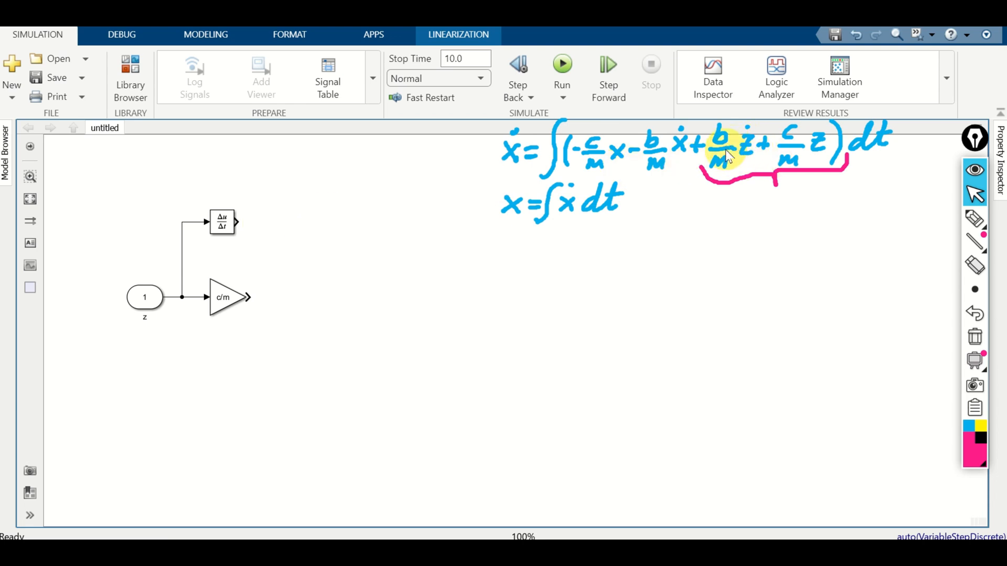
# - Insert a Gain block beside the Derivative block and set its gain to b/m
pyautogui.doubleClick(282, 227)
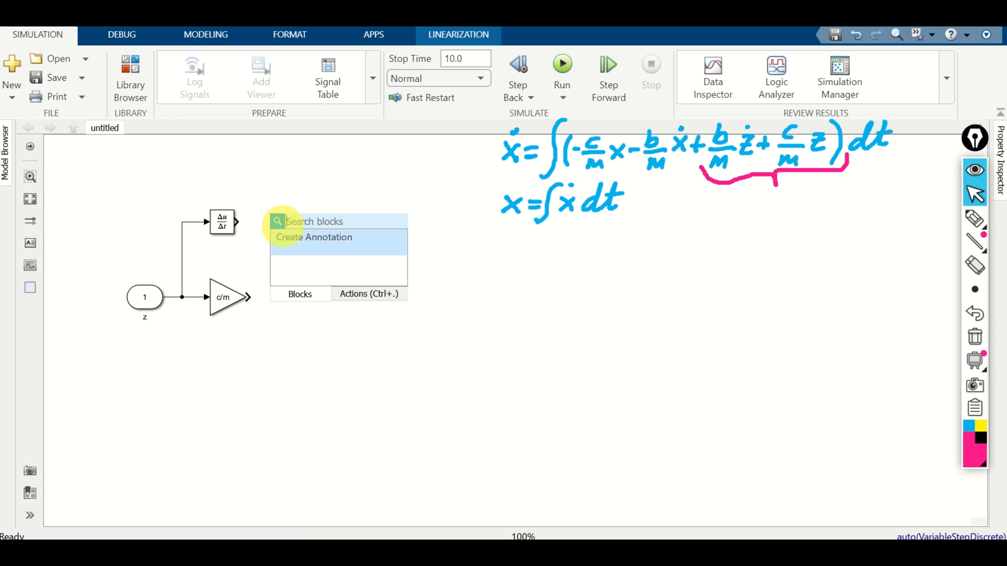
pyautogui.write('gain')
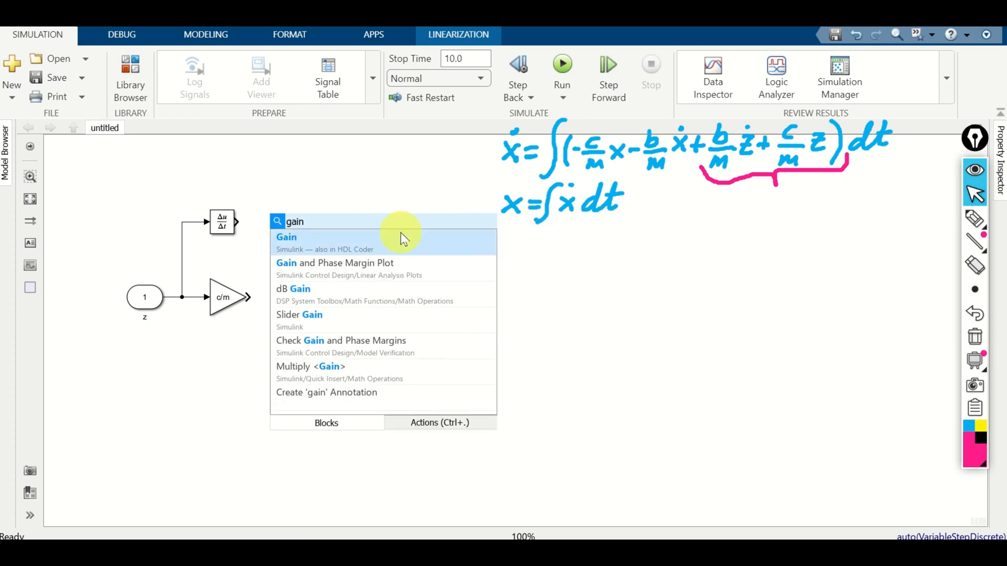
pyautogui.click(390, 247)
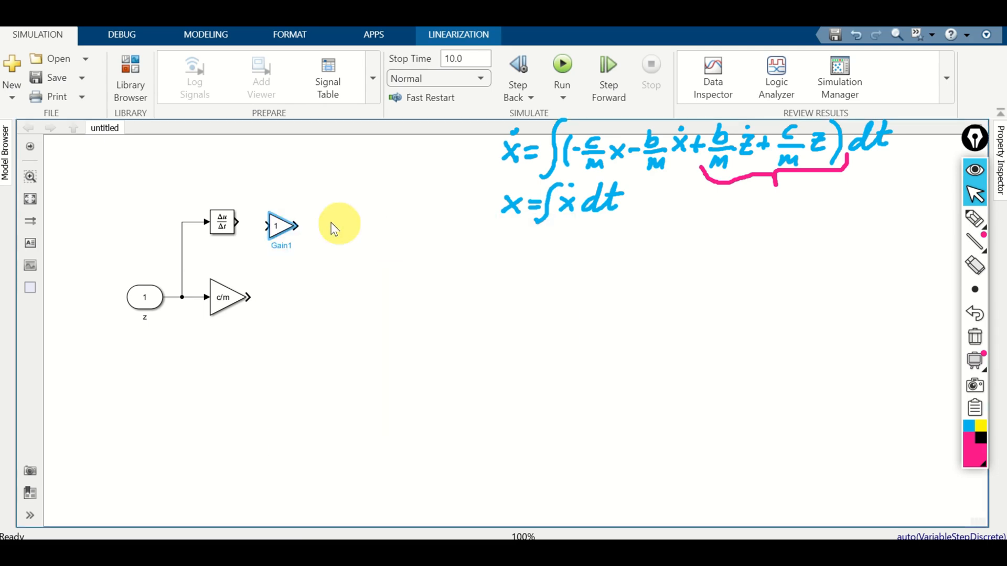
pyautogui.doubleClick(287, 228)
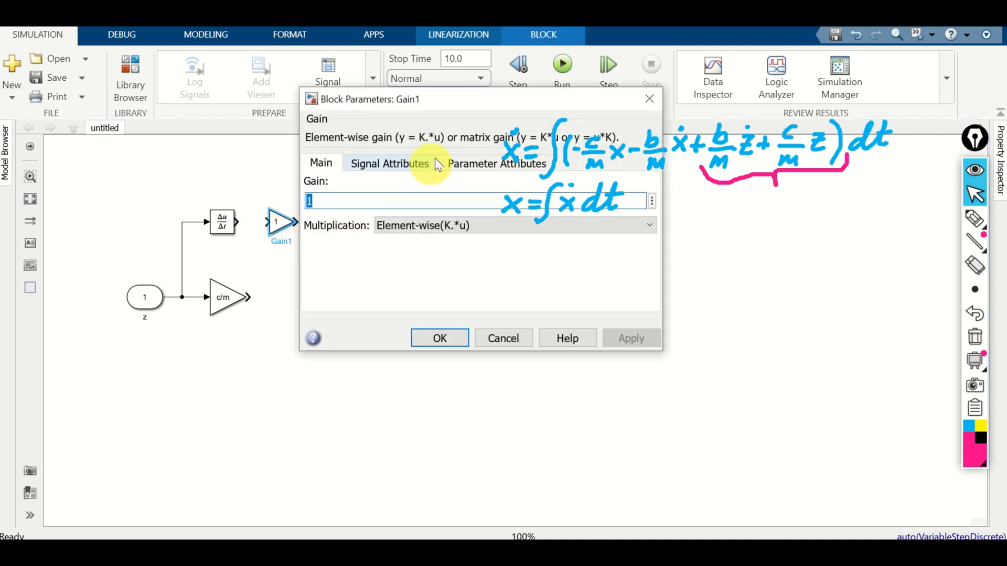
pyautogui.moveTo(429, 106); pyautogui.dragTo(265, 105)
pyautogui.write('b/m')
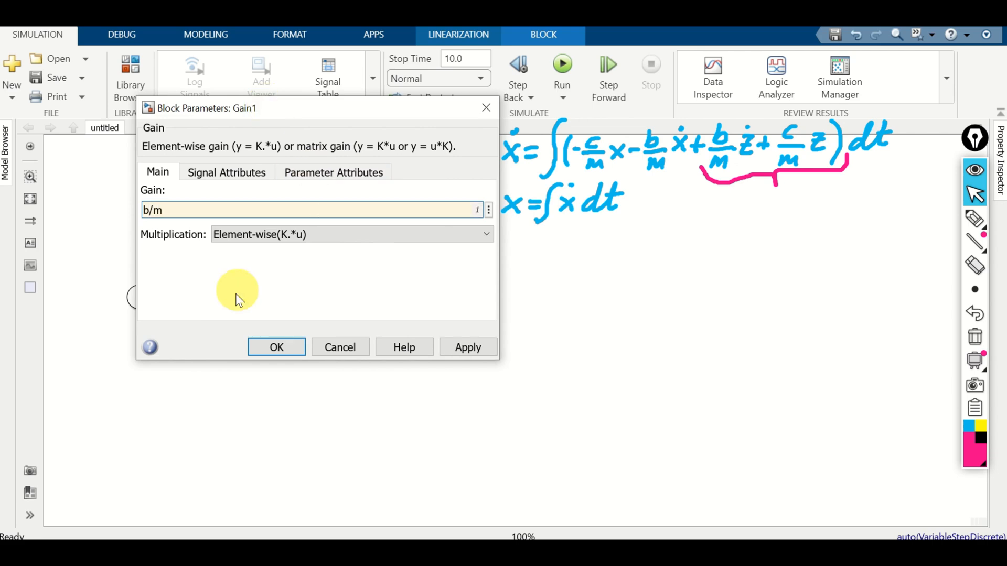
pyautogui.click(274, 343)
# - Connect the Derivative block's output to the b/m gain and label that signal dot_z
pyautogui.moveTo(267, 222); pyautogui.dragTo(241, 220)
pyautogui.hotkey('ctrl', 'z')
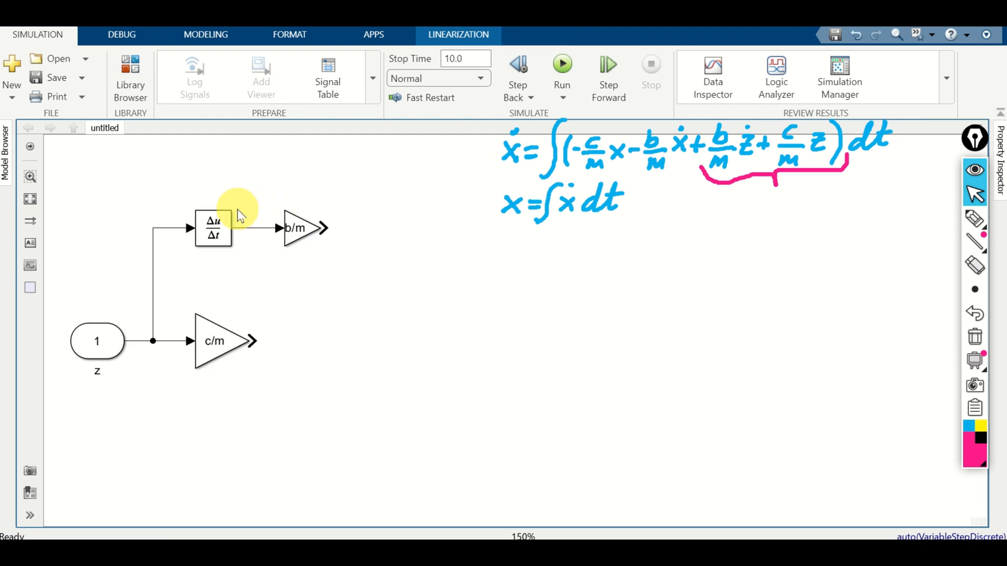
pyautogui.scroll(3, 236, 221)
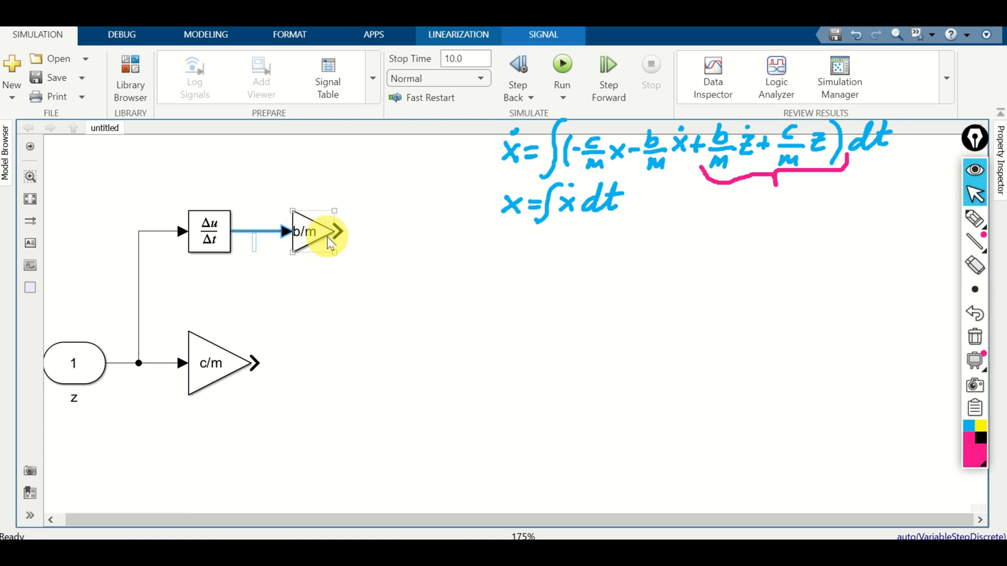
pyautogui.write('dot_z')
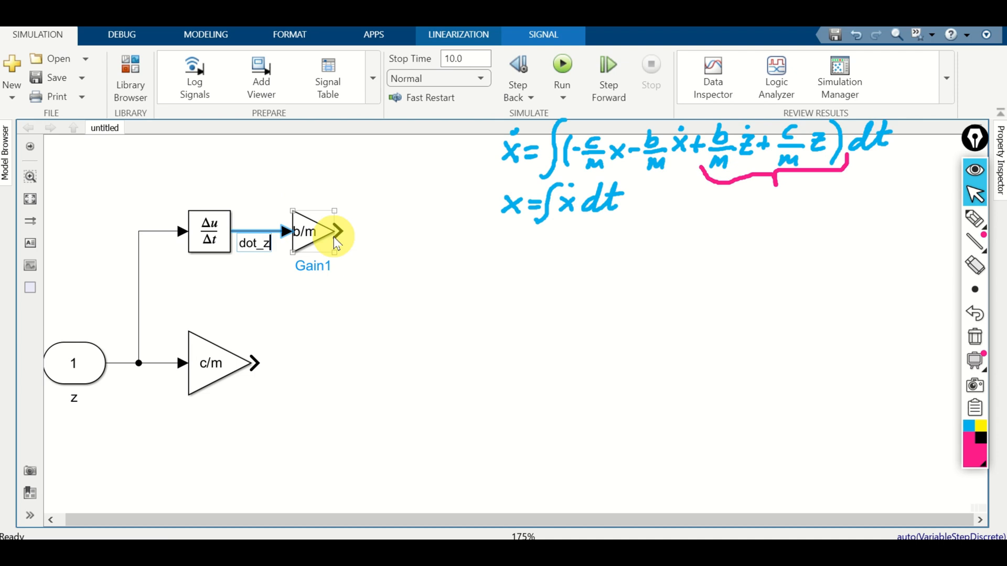
pyautogui.click(407, 394)
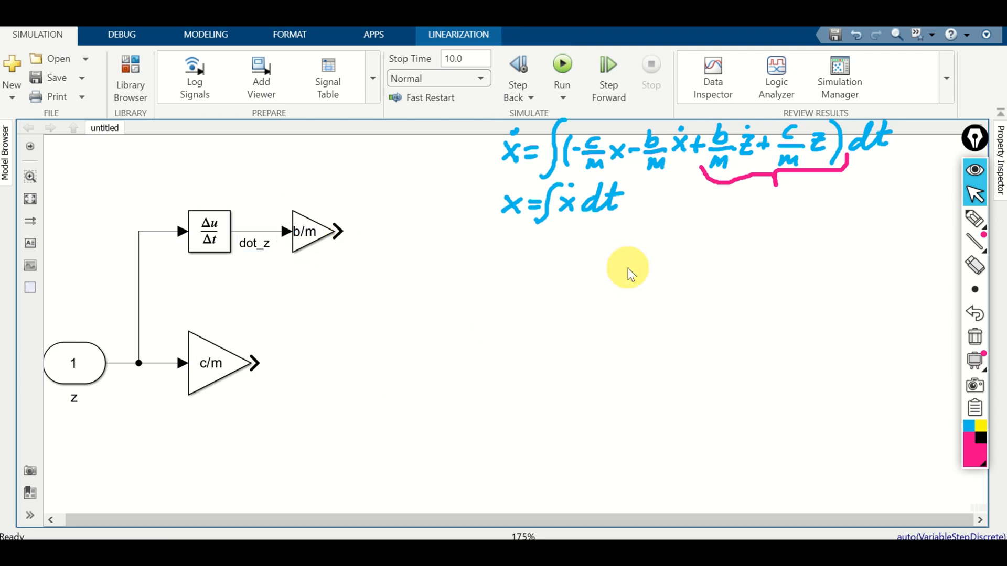
# - Insert a Sum block to the right of the c/m gain and align it with the gain's output
pyautogui.scroll(-2, 629, 271)
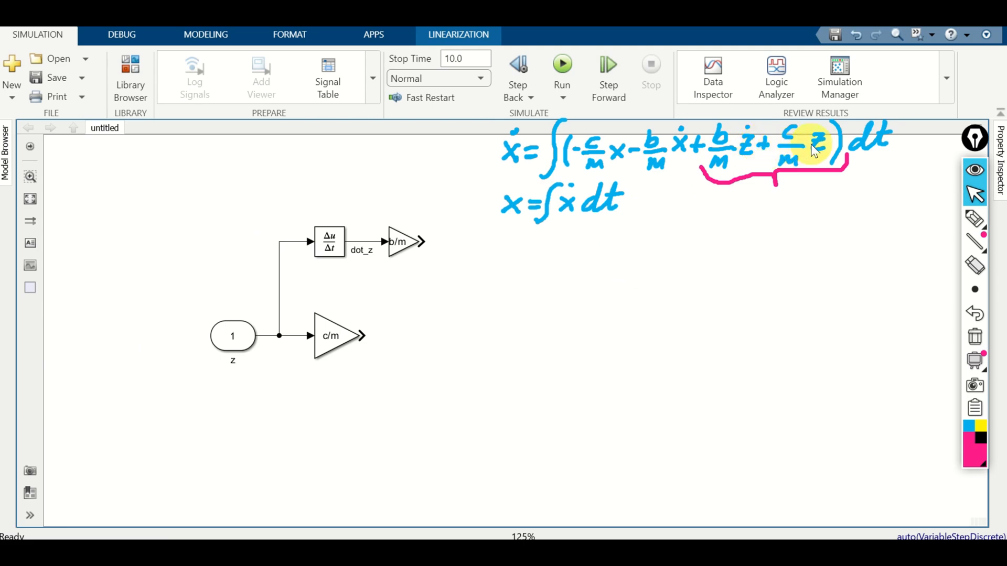
pyautogui.moveTo(500, 342); pyautogui.dragTo(410, 350)
pyautogui.doubleClick(375, 354)
pyautogui.write('su')
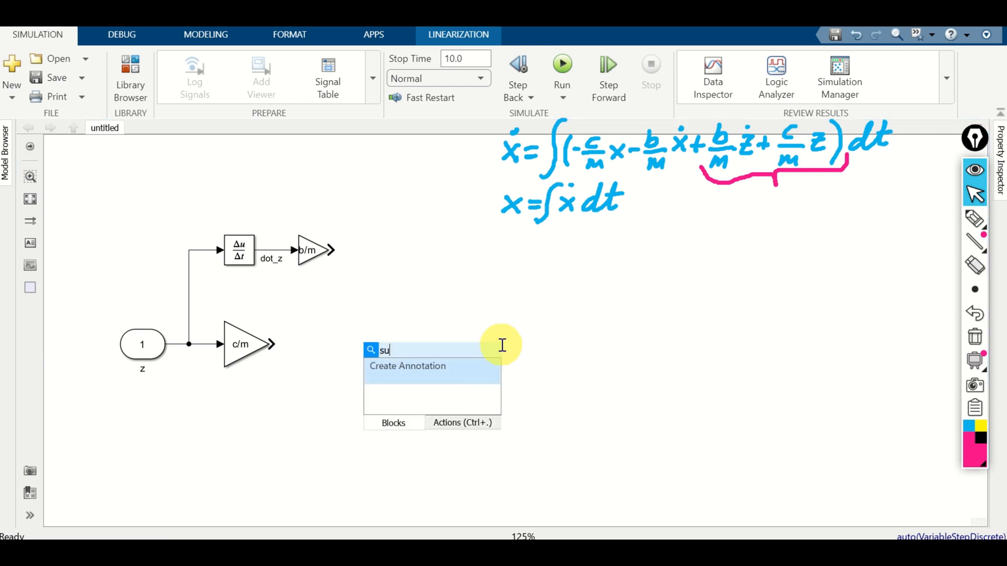
pyautogui.write('m')
pyautogui.click(397, 132)
pyautogui.moveTo(372, 356); pyautogui.dragTo(392, 357)
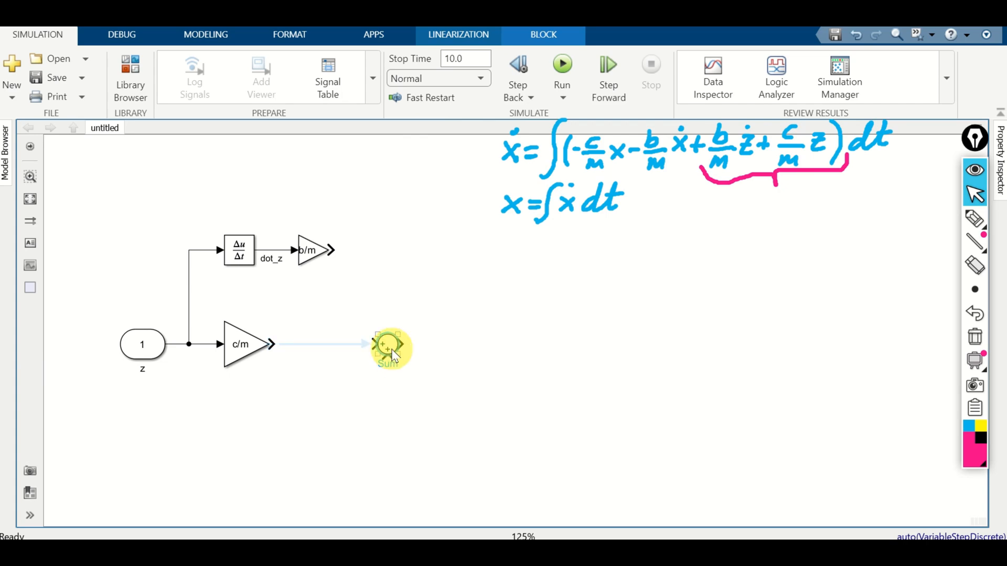
# - Set the Sum block's list of signs to ++| and connect the b/m and c/m gain outputs to its inputs
pyautogui.doubleClick(394, 353)
pyautogui.moveTo(472, 164); pyautogui.dragTo(586, 216)
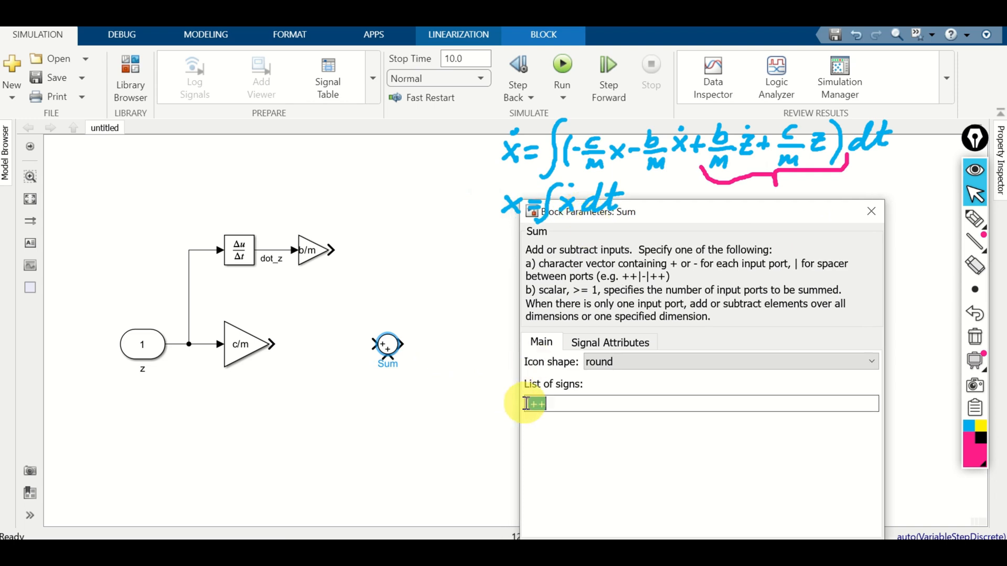
pyautogui.moveTo(531, 405); pyautogui.dragTo(615, 397)
pyautogui.press('Delete')
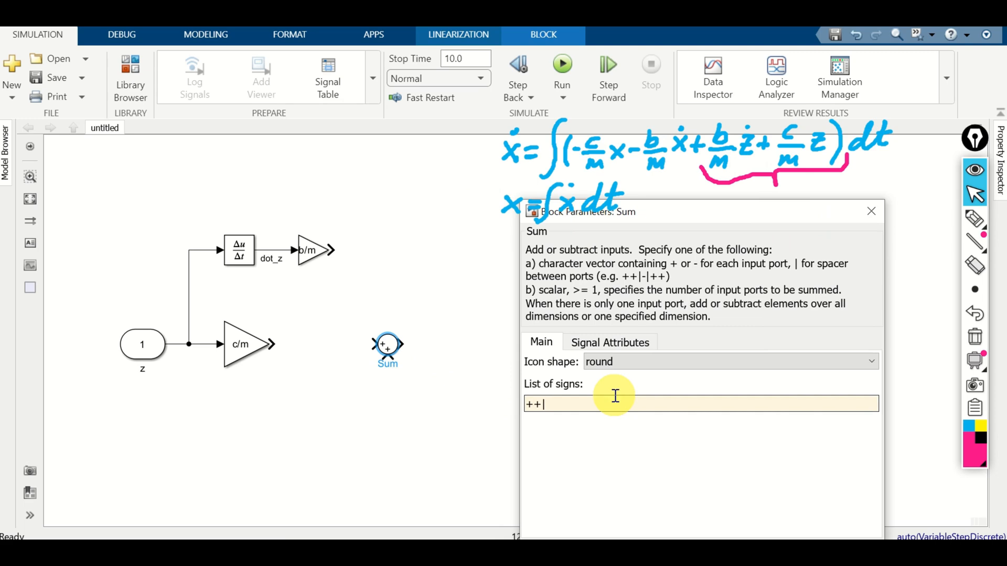
pyautogui.moveTo(697, 214); pyautogui.dragTo(671, 104)
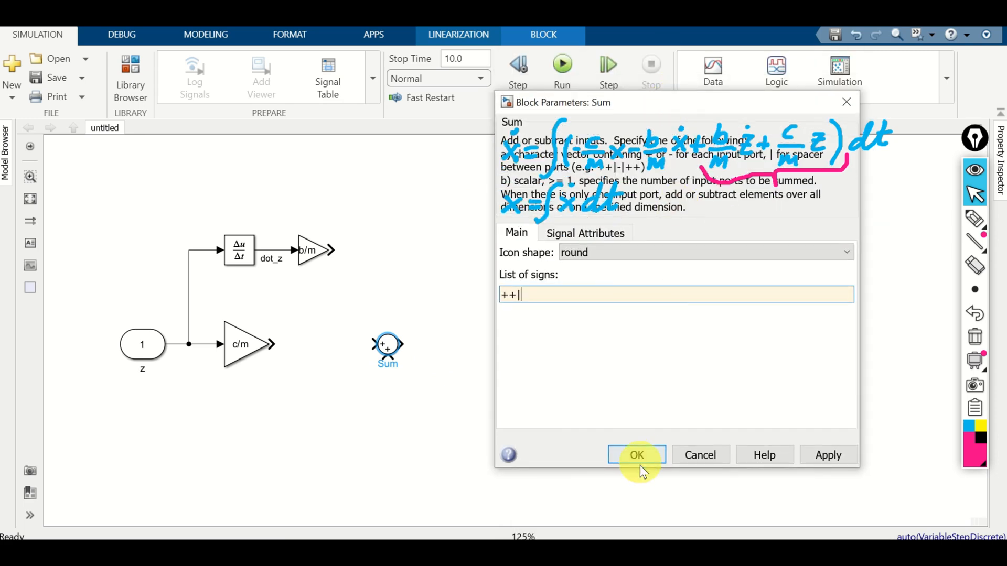
pyautogui.click(639, 455)
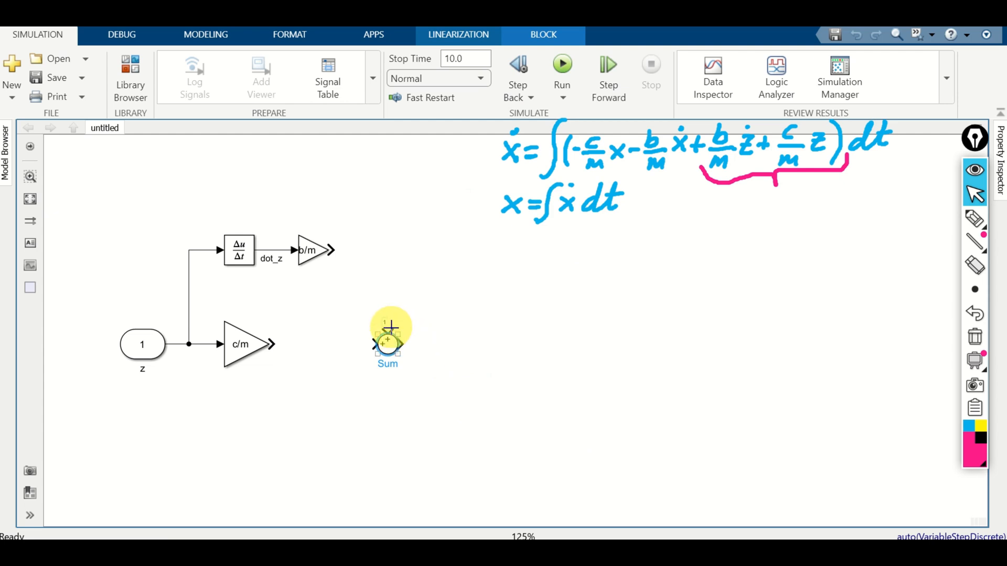
pyautogui.moveTo(332, 250)
pyautogui.mouseDown()
pyautogui.moveTo(400, 252)
pyautogui.moveTo(388, 336)
pyautogui.moveTo(269, 344)
pyautogui.mouseUp()
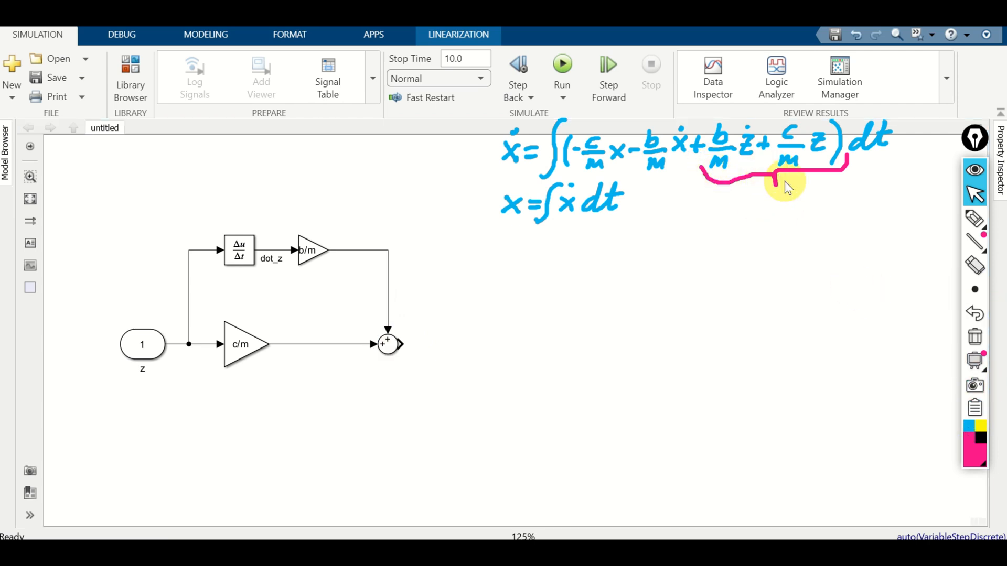
# - Insert an Add block to the right of the round Sum block
pyautogui.moveTo(787, 176); pyautogui.dragTo(750, 231)
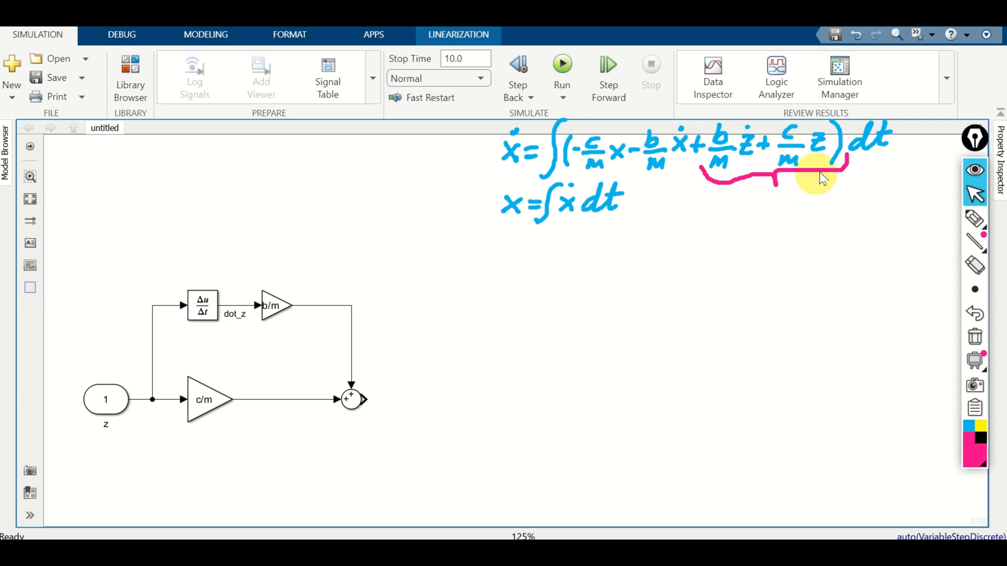
pyautogui.doubleClick(425, 407)
pyautogui.write('add')
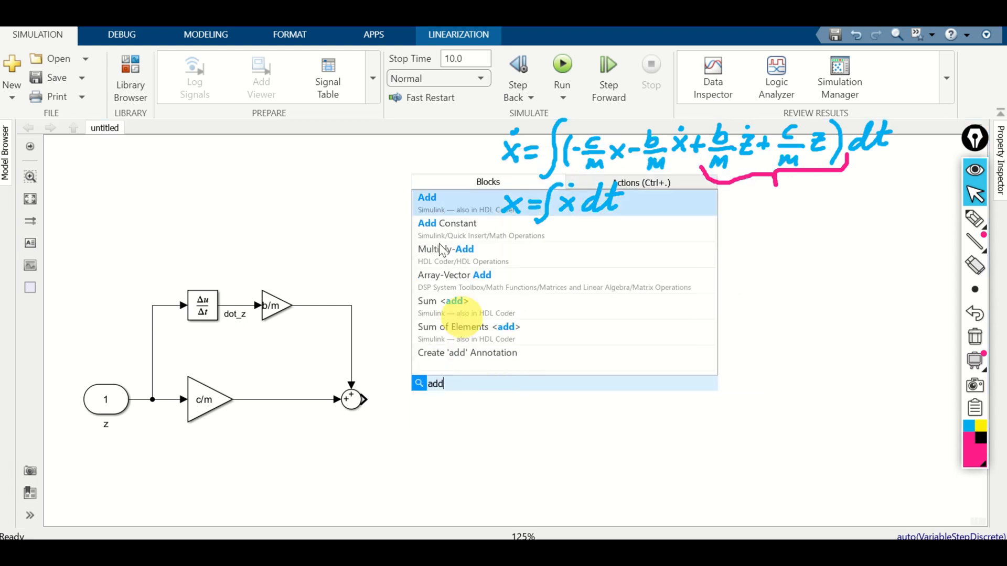
pyautogui.click(434, 199)
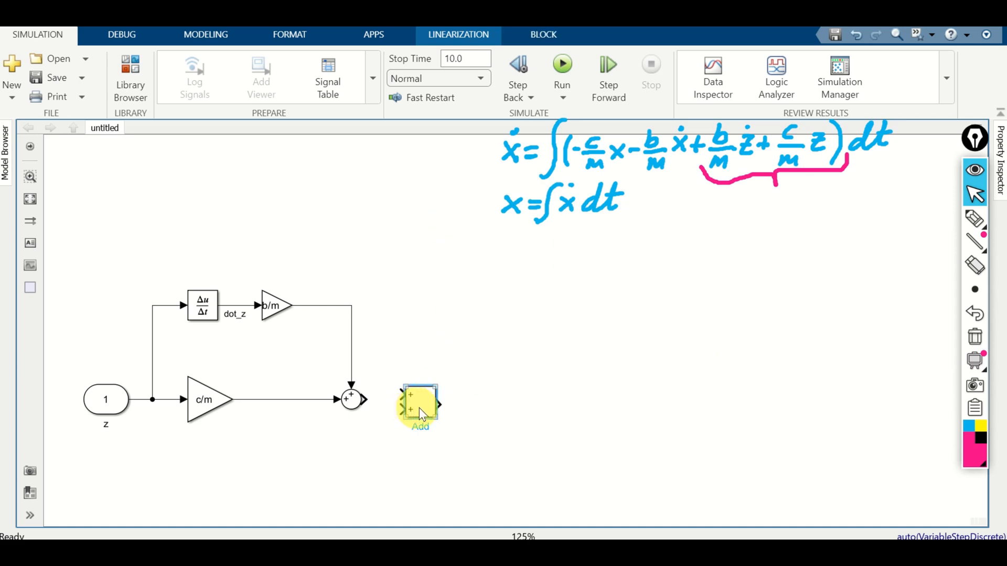
pyautogui.moveTo(423, 404); pyautogui.dragTo(439, 408)
# - Set the Add block's list of signs to +--
pyautogui.doubleClick(440, 414)
pyautogui.doubleClick(487, 369)
pyautogui.click(534, 367)
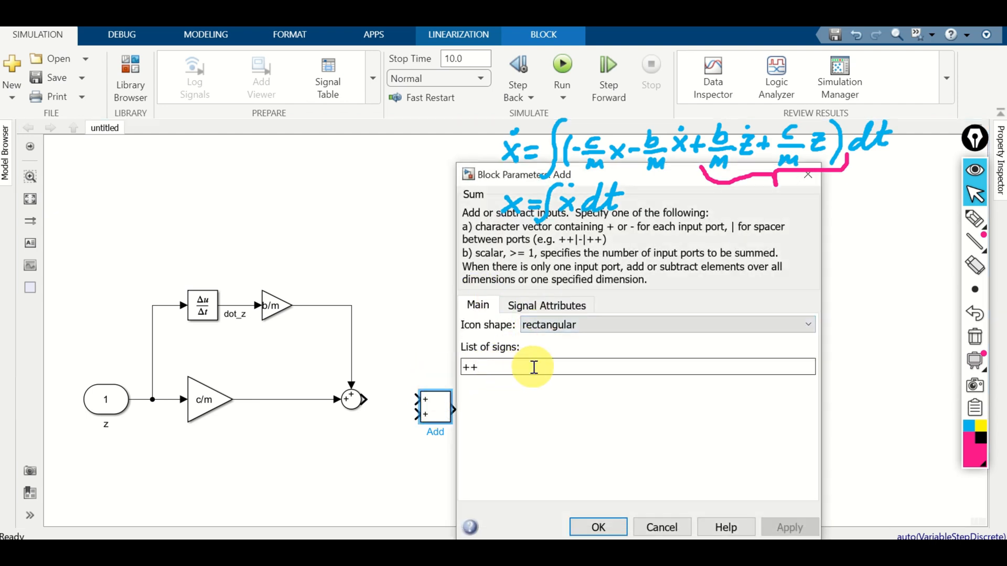
pyautogui.press('BackSpace')
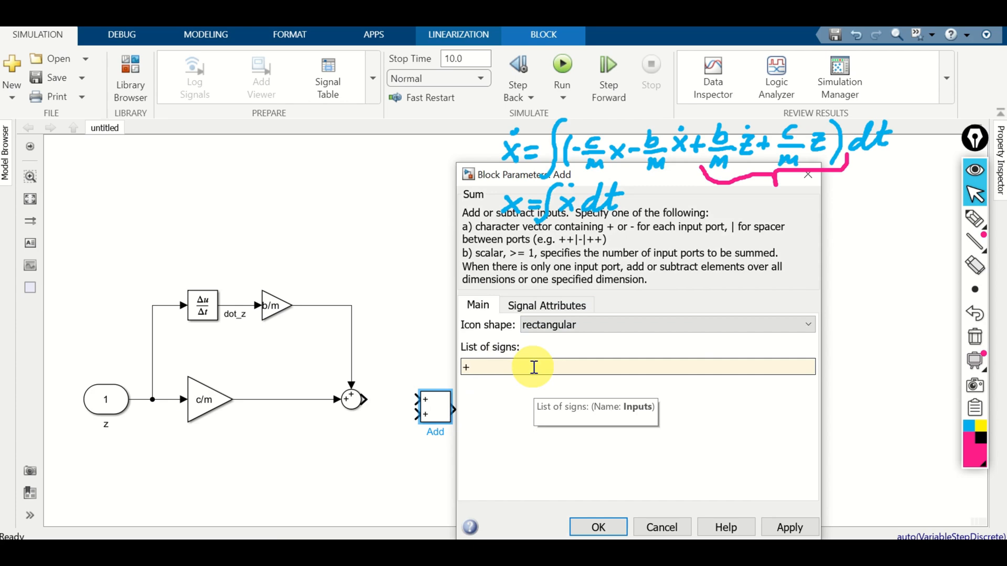
pyautogui.moveTo(648, 185); pyautogui.dragTo(216, 175)
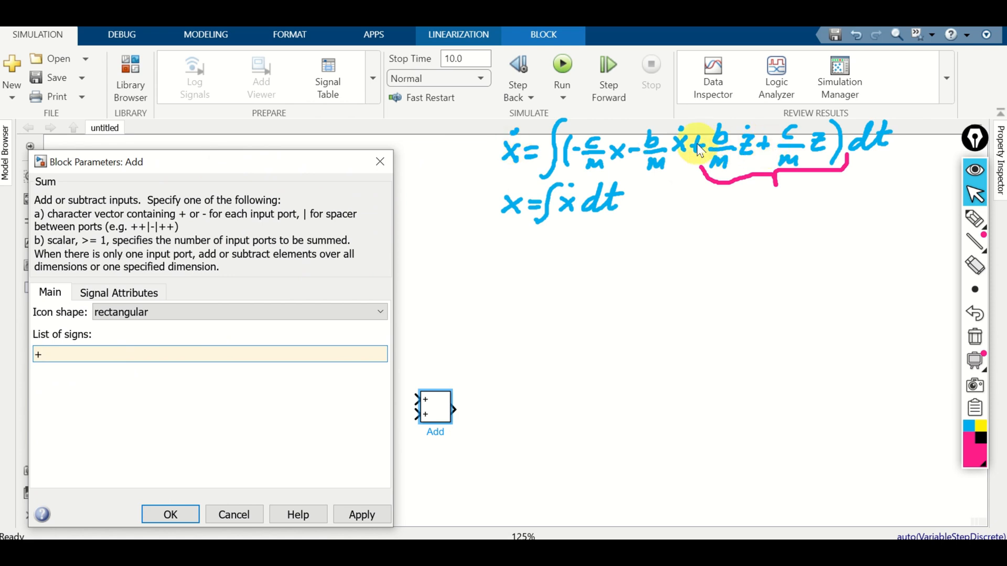
pyautogui.click(644, 153)
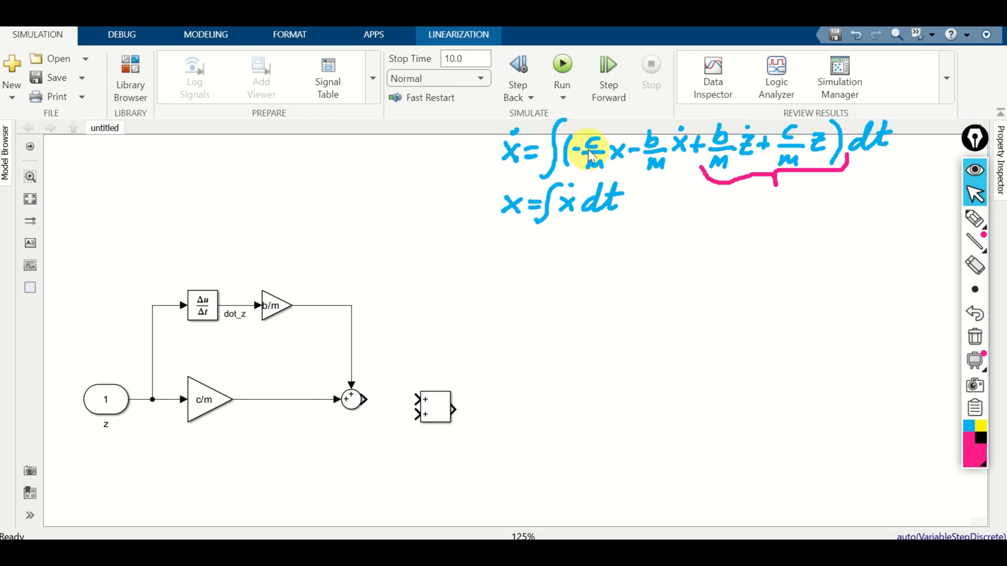
pyautogui.hotkey('alt', 'Tab')
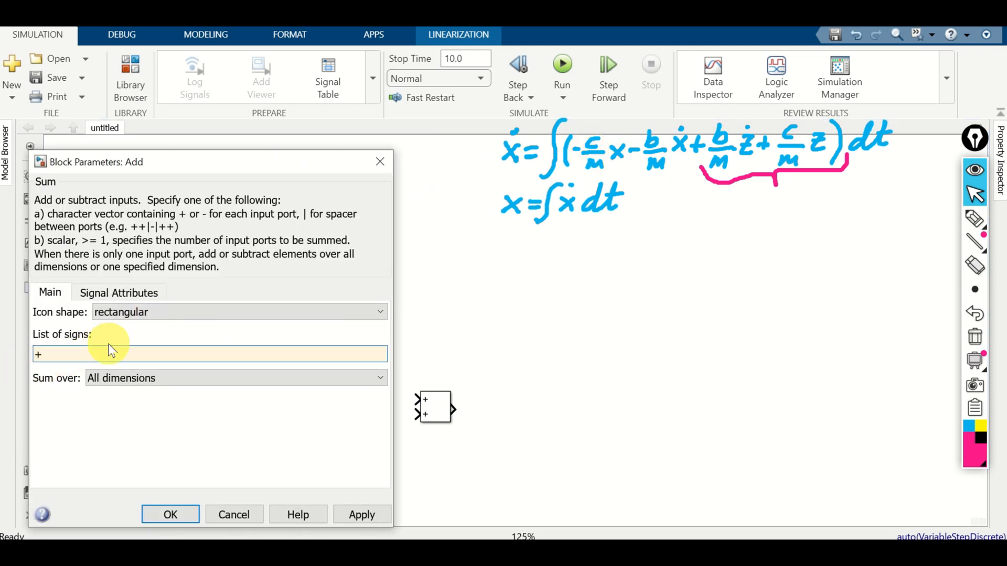
pyautogui.click(170, 515)
# - Enlarge the Add block slightly and connect the Sum block's output to its plus input
pyautogui.click(432, 413)
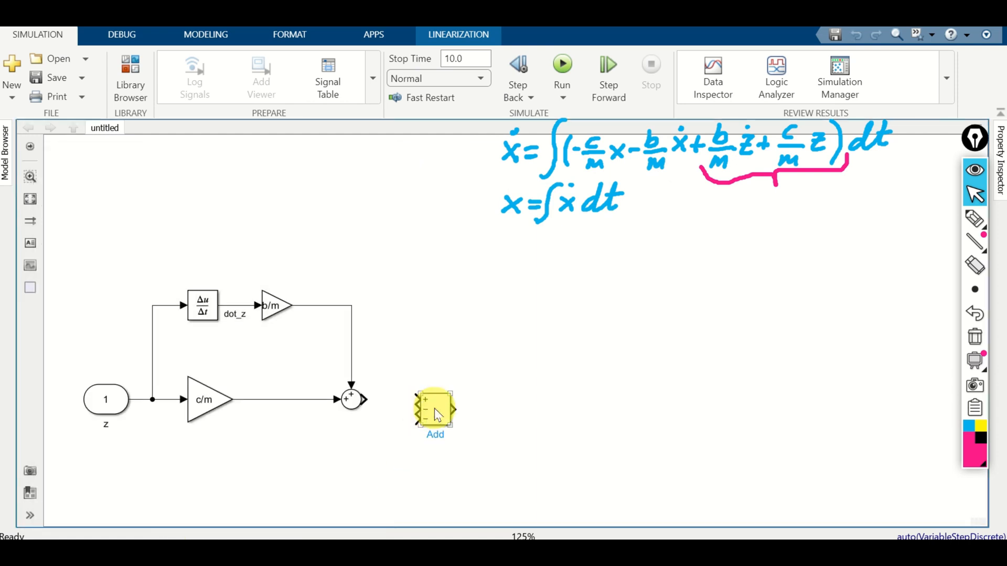
pyautogui.click(454, 390)
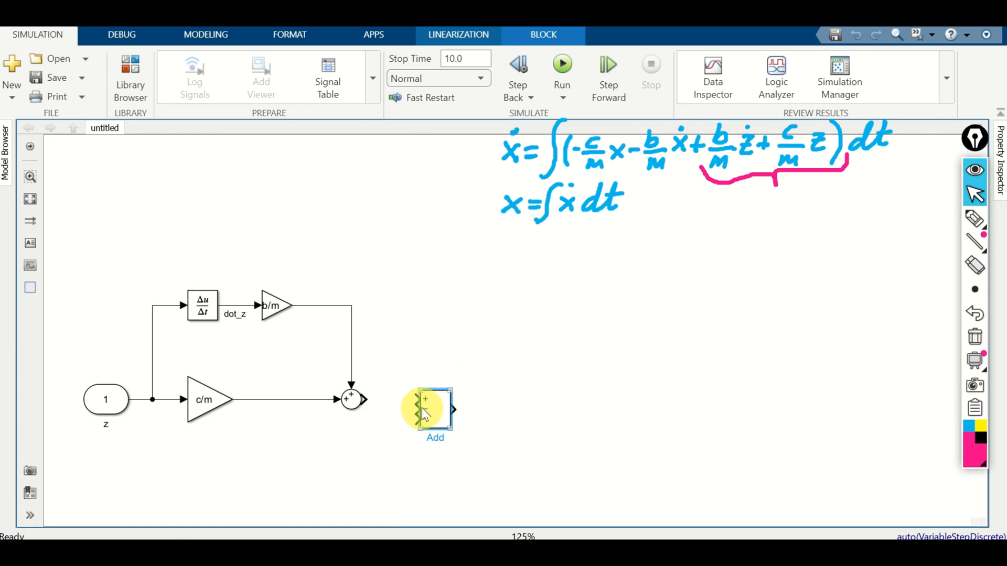
pyautogui.moveTo(419, 399); pyautogui.dragTo(350, 399)
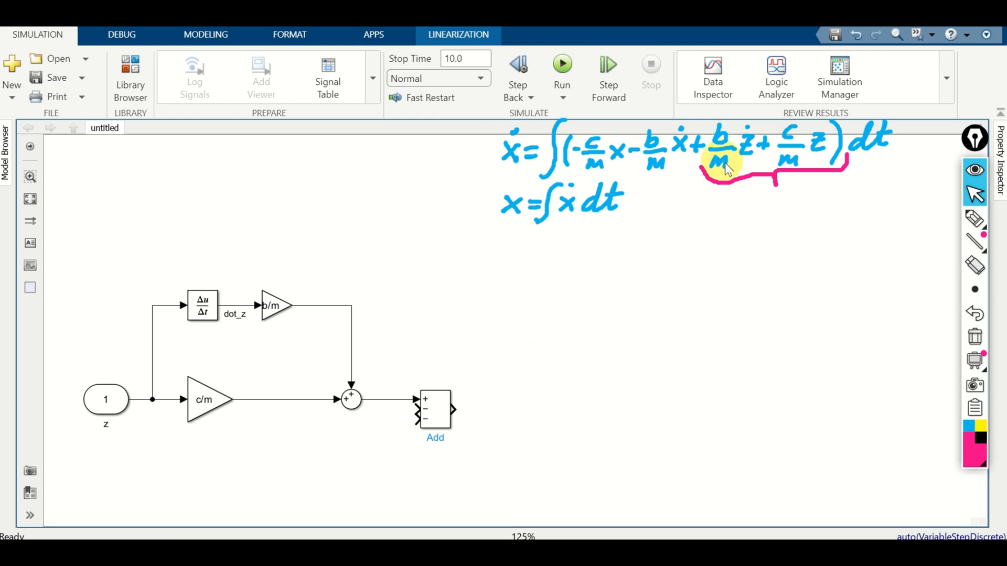
# - Insert a Gain block below and to the right of the Add block and rotate it 180° to face left
pyautogui.moveTo(477, 451); pyautogui.dragTo(452, 365)
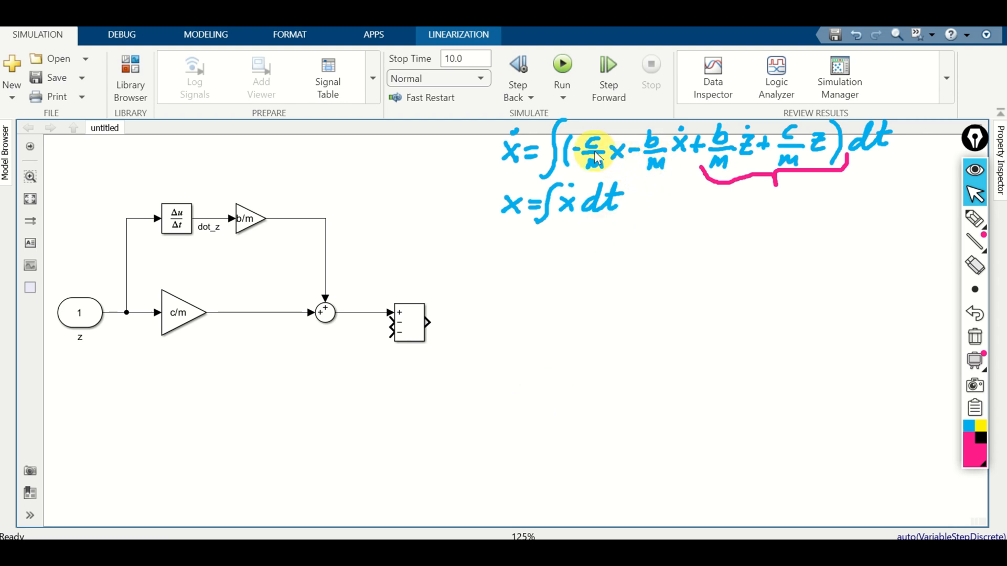
pyautogui.doubleClick(495, 441)
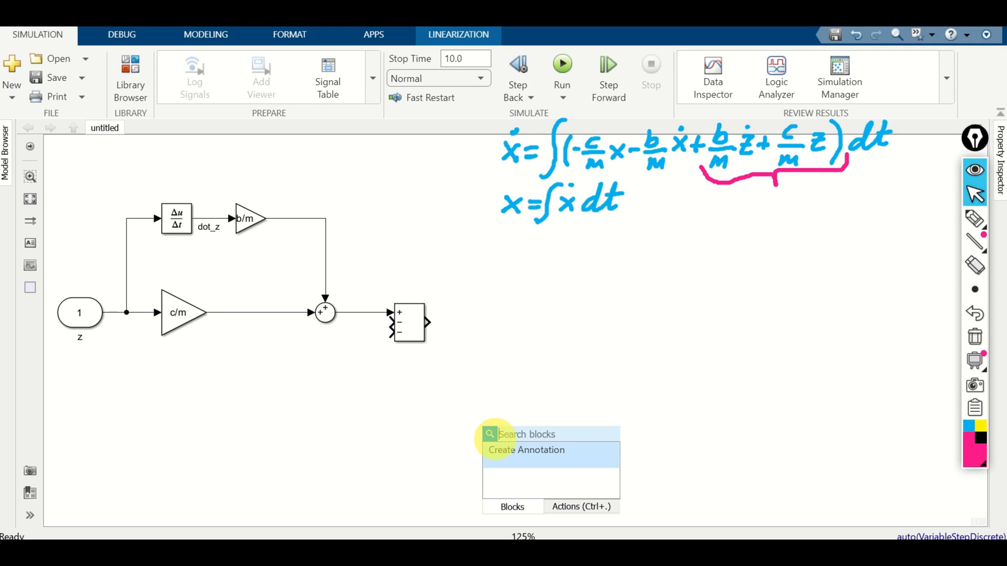
pyautogui.write('gain')
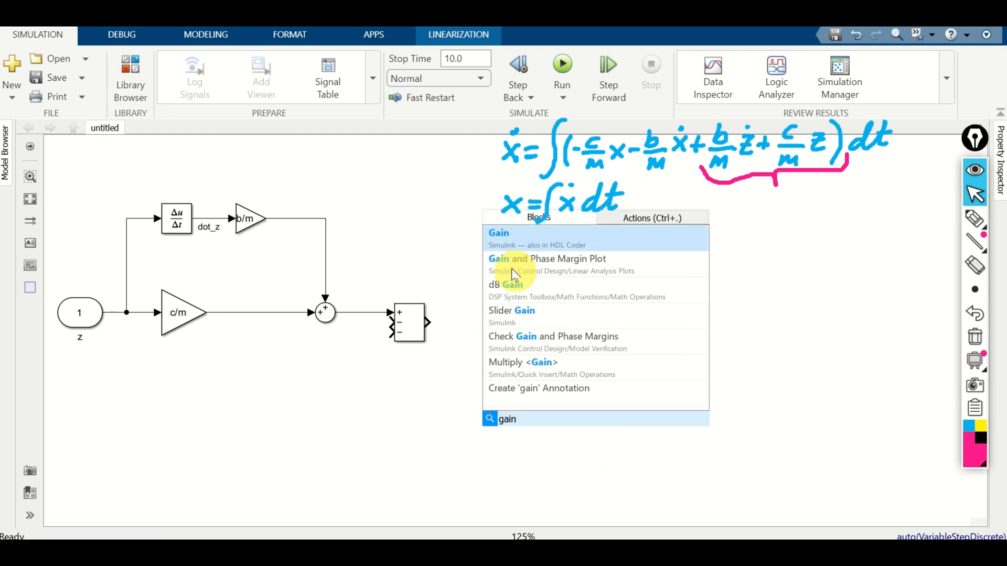
pyautogui.click(513, 240)
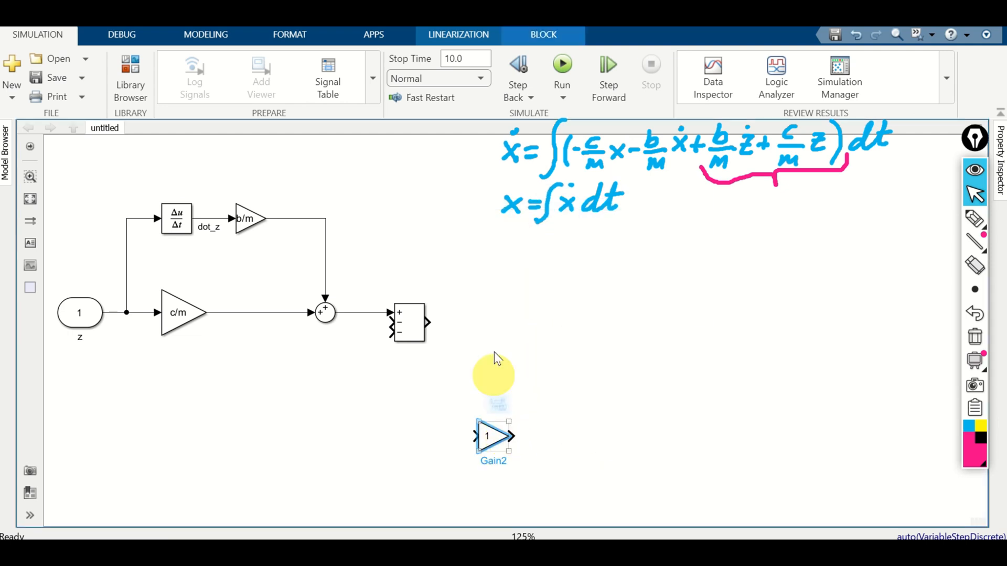
pyautogui.click(290, 34)
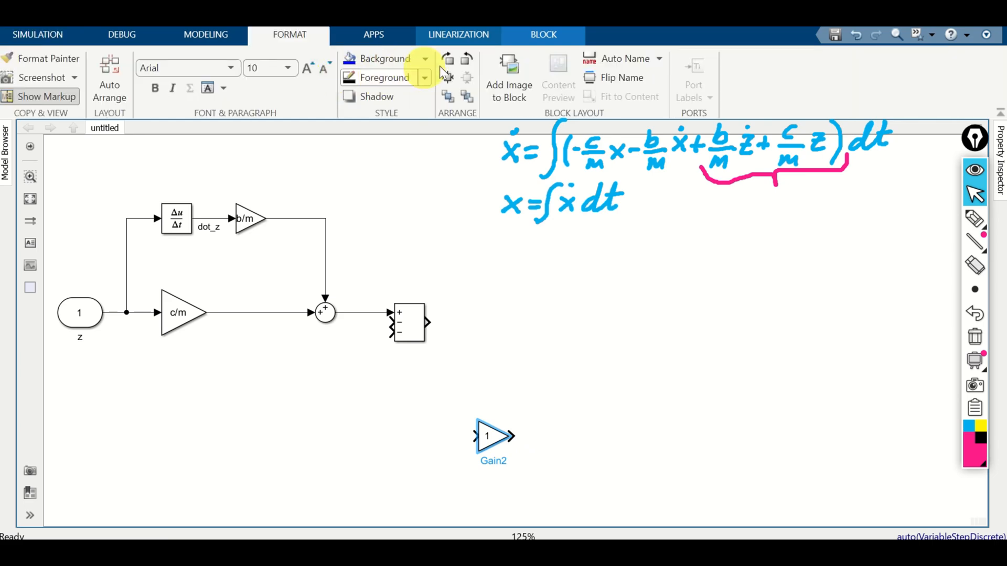
pyautogui.click(468, 60)
pyautogui.click(468, 60)
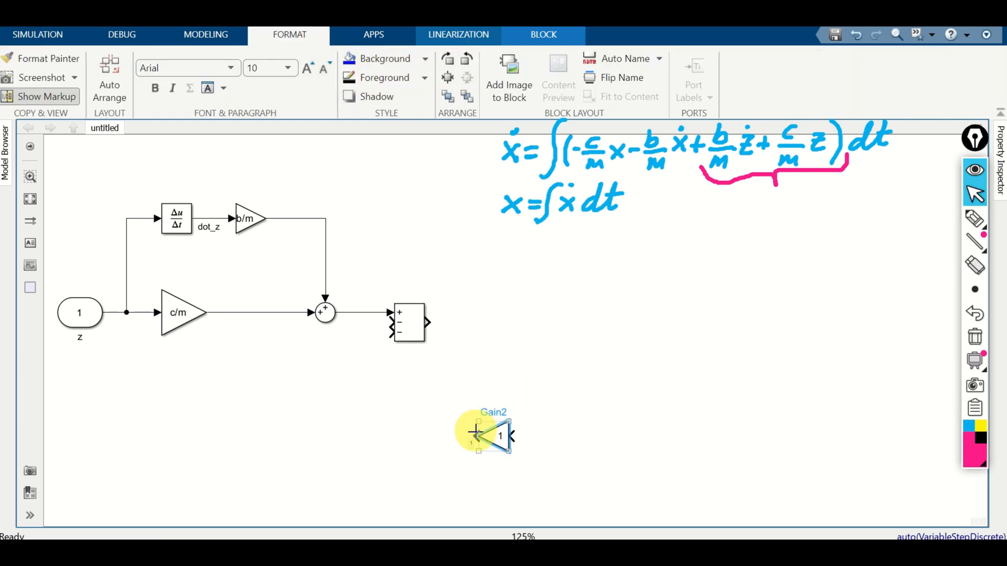
# - Connect the rotated gain's output to the Add block's upper minus input and enlarge the gain block
pyautogui.moveTo(475, 435)
pyautogui.mouseDown()
pyautogui.moveTo(355, 378)
pyautogui.moveTo(364, 333)
pyautogui.moveTo(383, 322)
pyautogui.mouseUp()
pyautogui.moveTo(379, 381); pyautogui.dragTo(348, 377)
pyautogui.moveTo(508, 450); pyautogui.dragTo(525, 469)
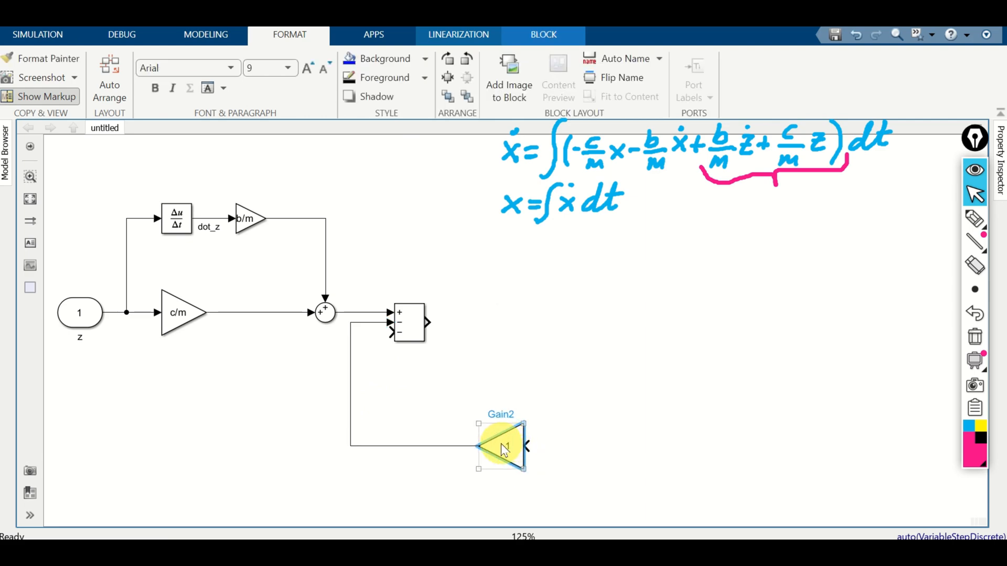
# - Set the left-facing feedback gain to c/m and move the block slightly lower
pyautogui.doubleClick(507, 445)
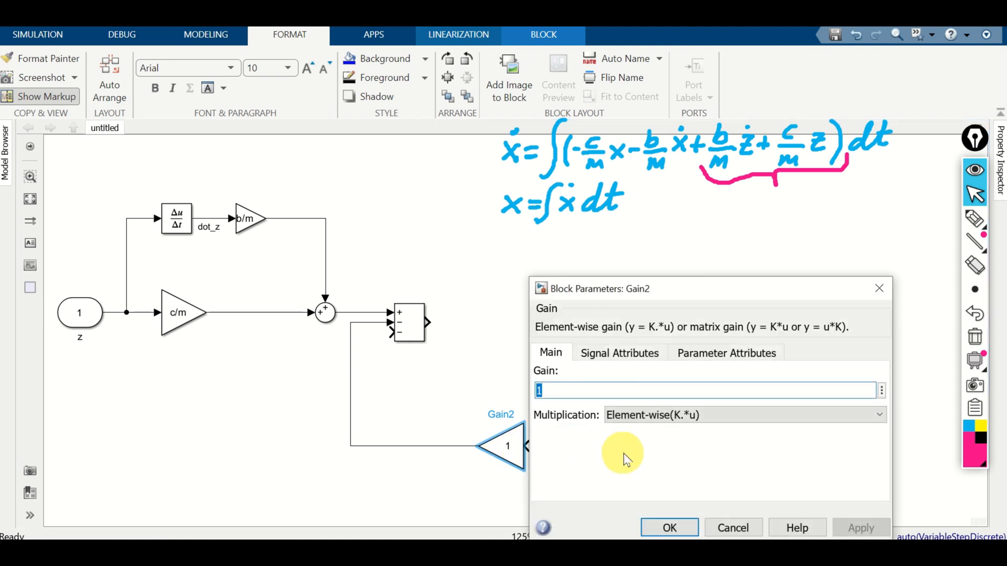
pyautogui.write('c/m')
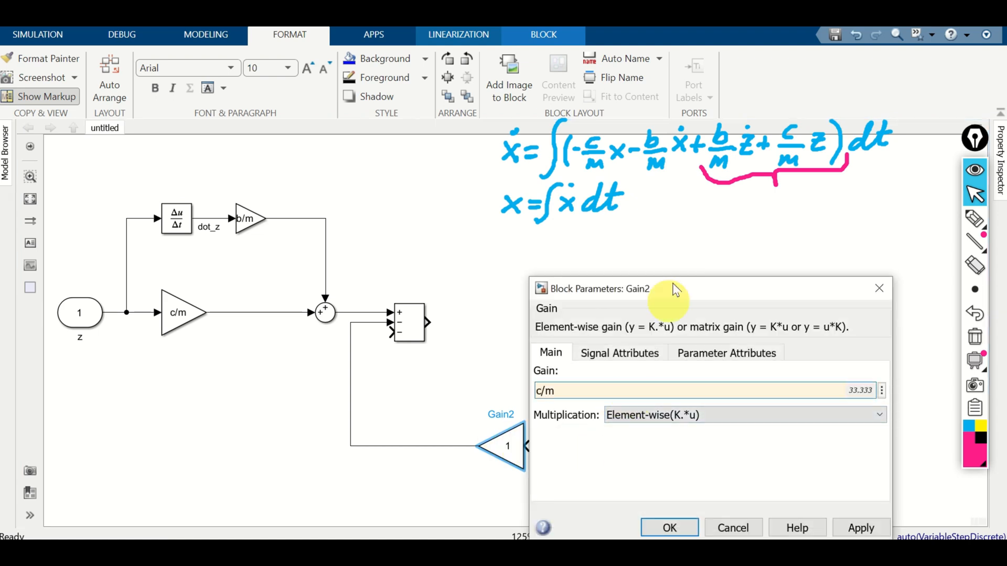
pyautogui.click(669, 527)
pyautogui.click(402, 331)
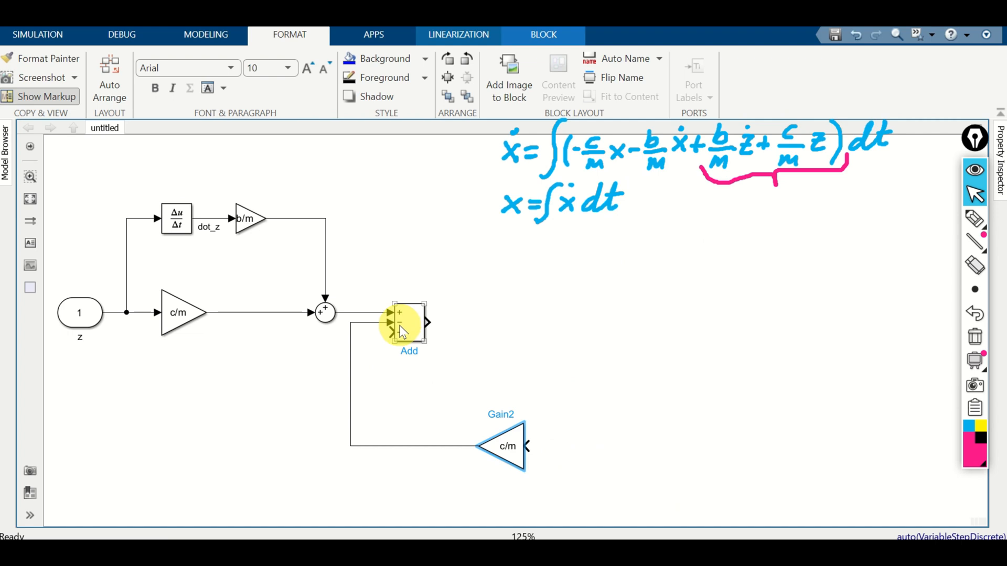
pyautogui.click(484, 462)
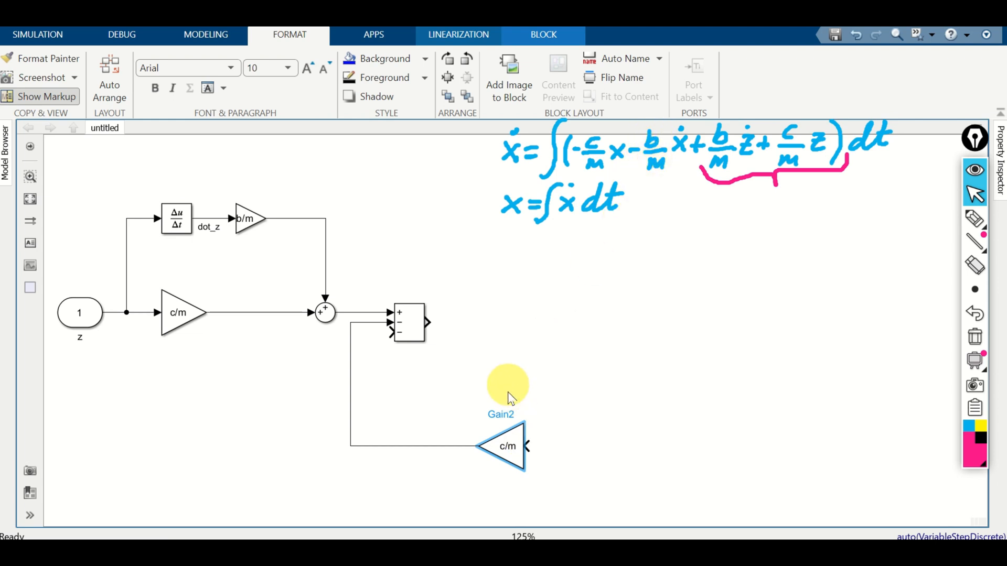
pyautogui.click(517, 454)
pyautogui.moveTo(515, 450); pyautogui.dragTo(515, 475)
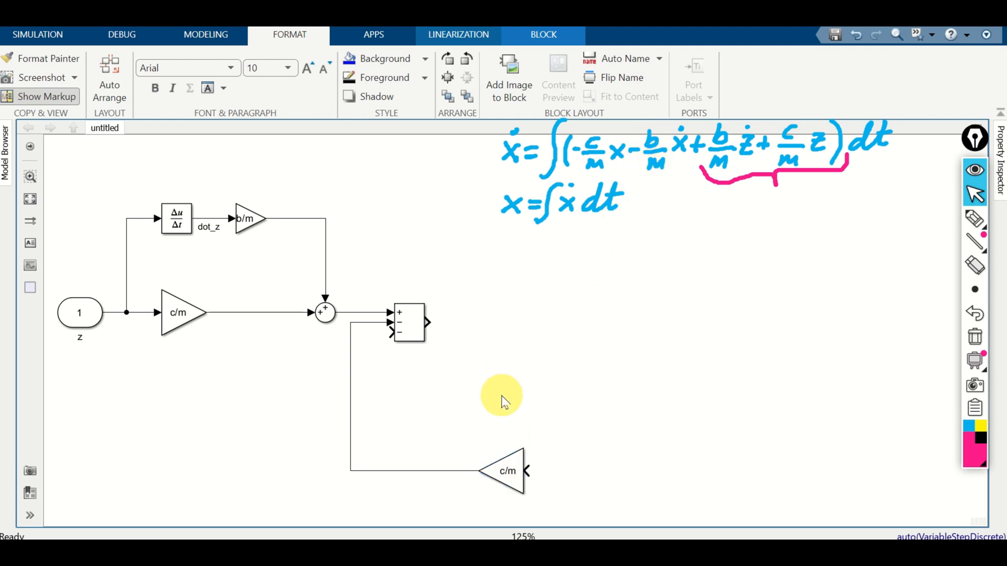
# - Insert another Gain block above the c/m feedback gain, rotate it 180° to face left, and enlarge it slightly
pyautogui.doubleClick(501, 395)
pyautogui.write('gain')
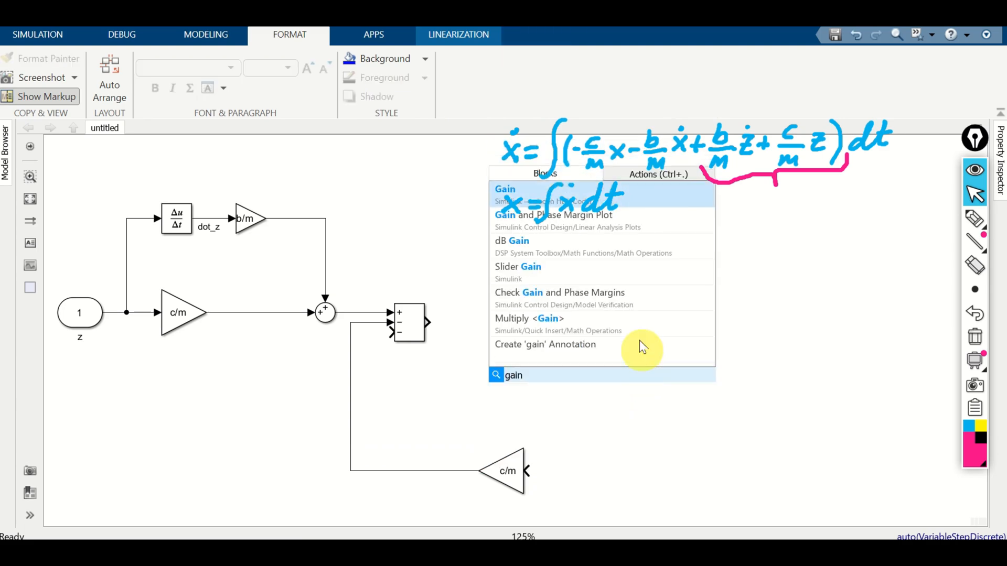
pyautogui.press('Return')
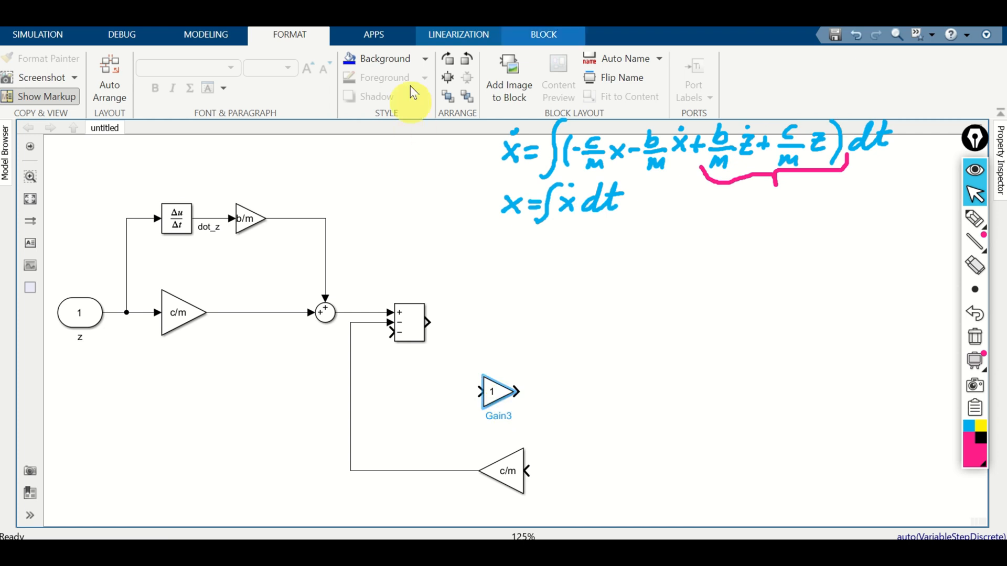
pyautogui.click(467, 58)
pyautogui.click(466, 58)
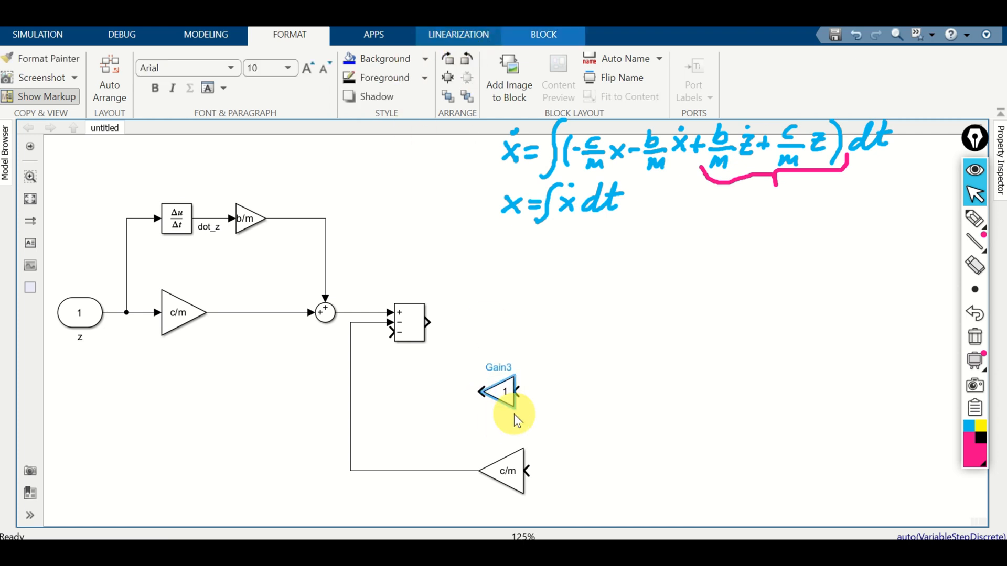
pyautogui.moveTo(513, 400); pyautogui.dragTo(519, 412)
# - Set the new feedback gain to b/m and connect its output to the Add block's lower minus input
pyautogui.doubleClick(512, 395)
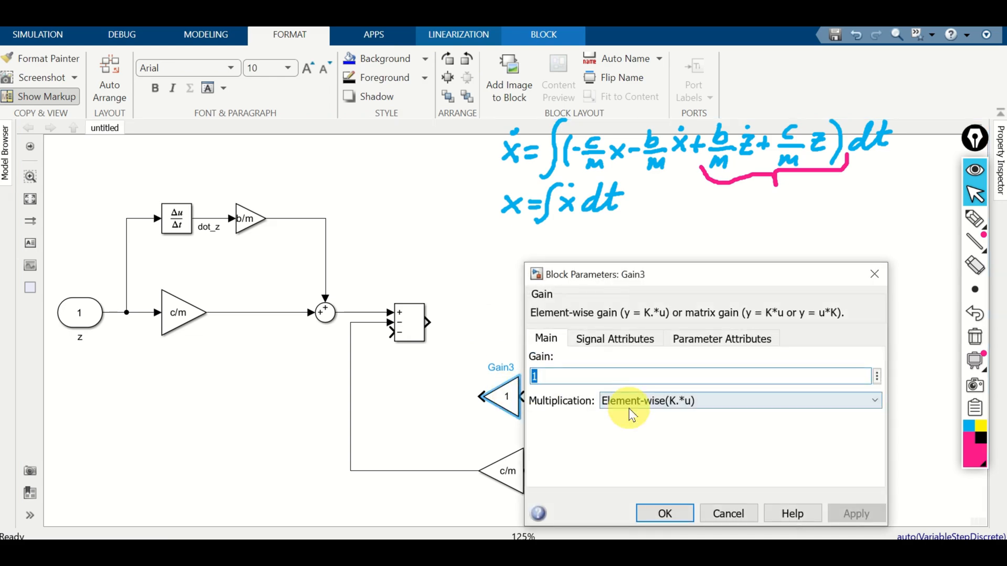
pyautogui.write('b/m')
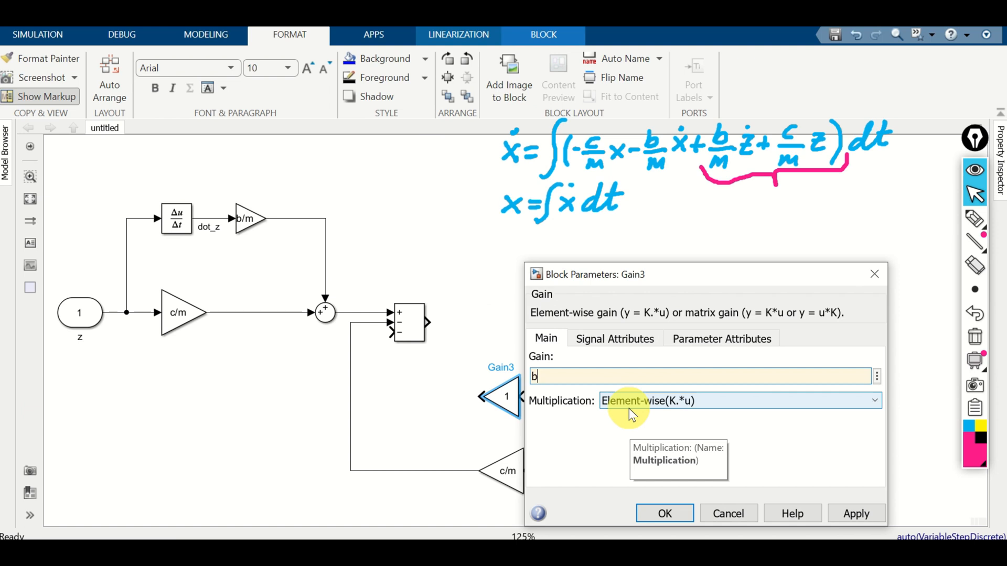
pyautogui.click(664, 514)
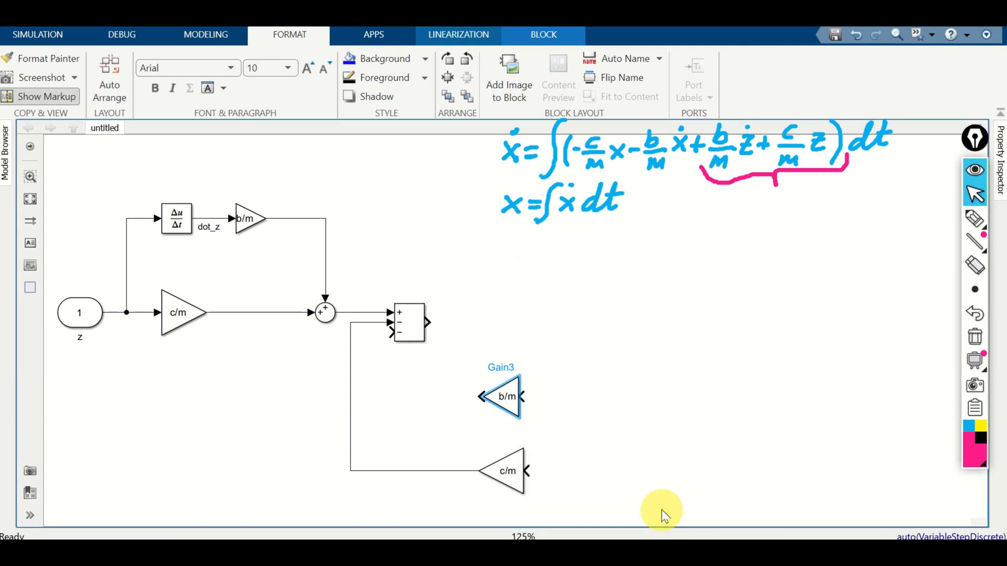
pyautogui.click(494, 396)
pyautogui.moveTo(483, 398)
pyautogui.mouseDown()
pyautogui.moveTo(362, 379)
pyautogui.moveTo(377, 337)
pyautogui.moveTo(393, 332)
pyautogui.mouseUp()
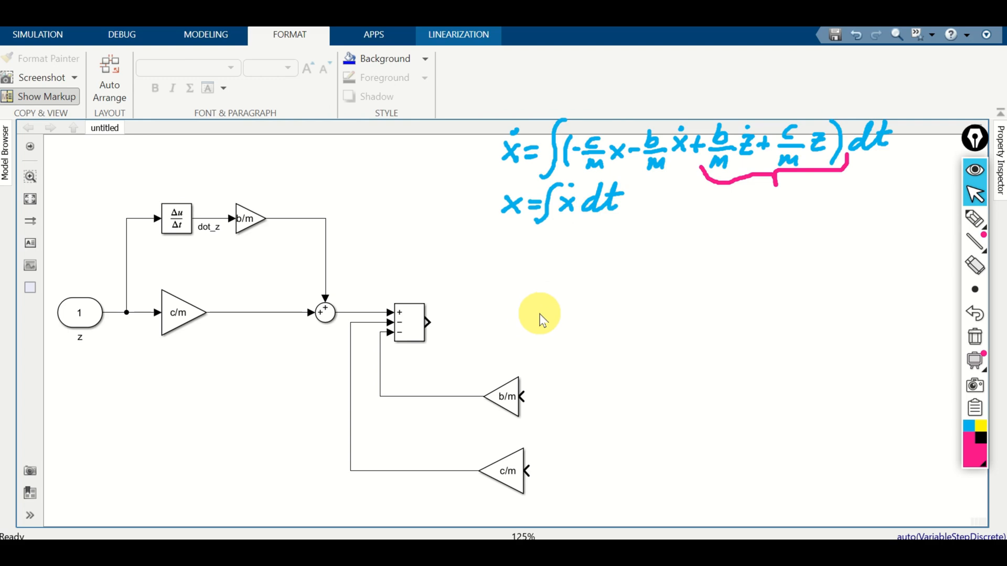
# - Insert an Integrator block to the right of the Add block, enlarge it, and connect the Add block's output to it
pyautogui.moveTo(571, 149); pyautogui.dragTo(578, 149)
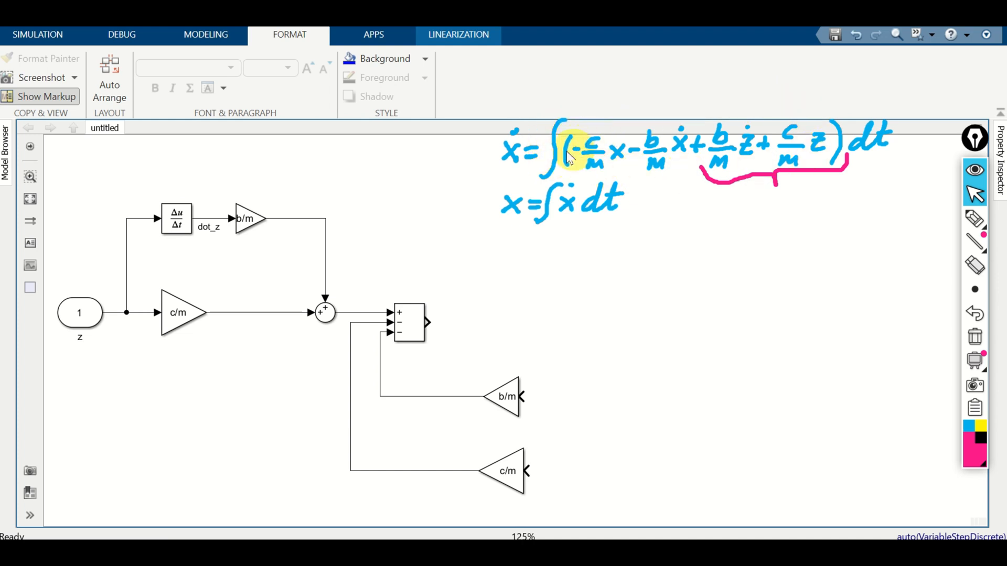
pyautogui.doubleClick(470, 329)
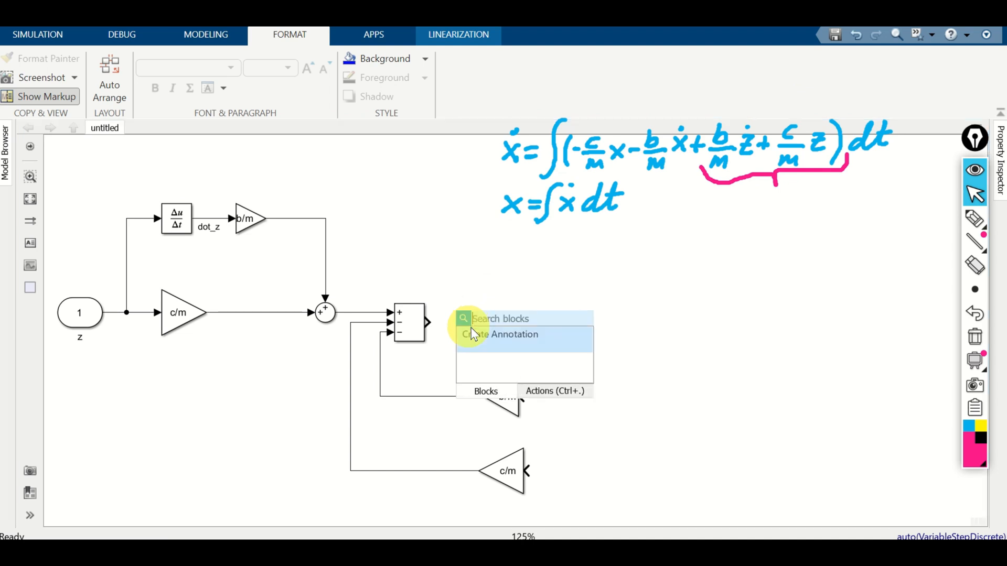
pyautogui.write('inte')
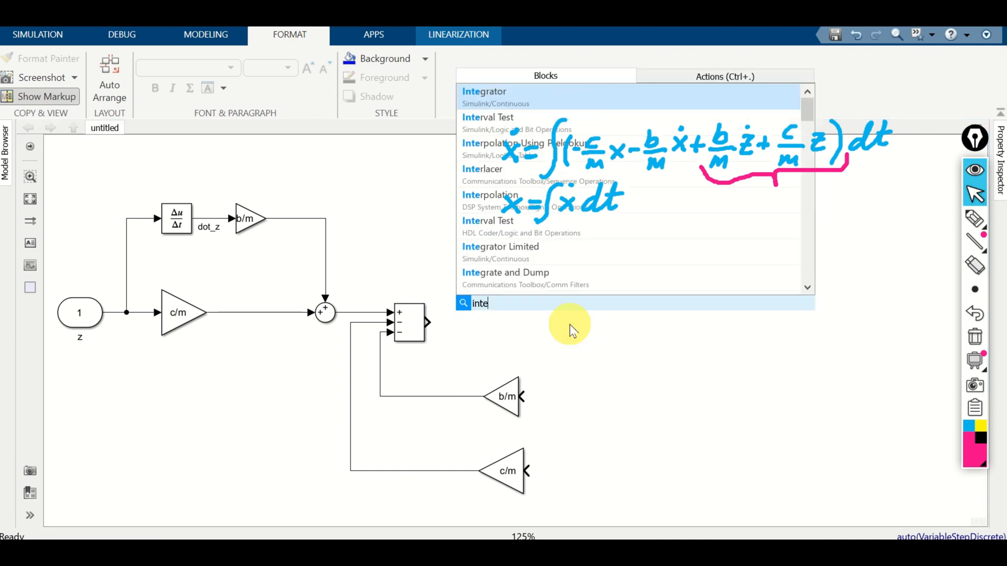
pyautogui.click(499, 99)
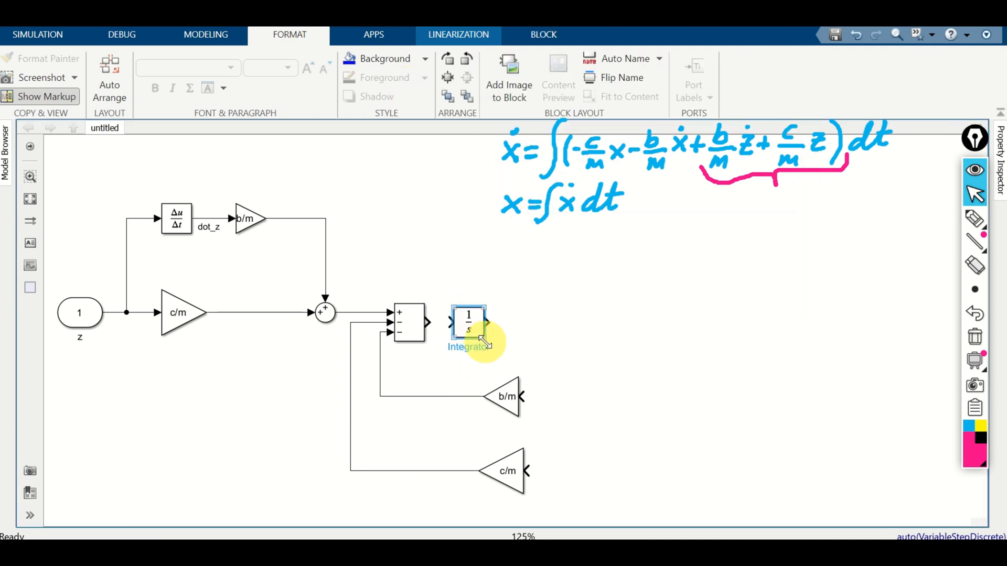
pyautogui.moveTo(495, 327); pyautogui.dragTo(510, 324)
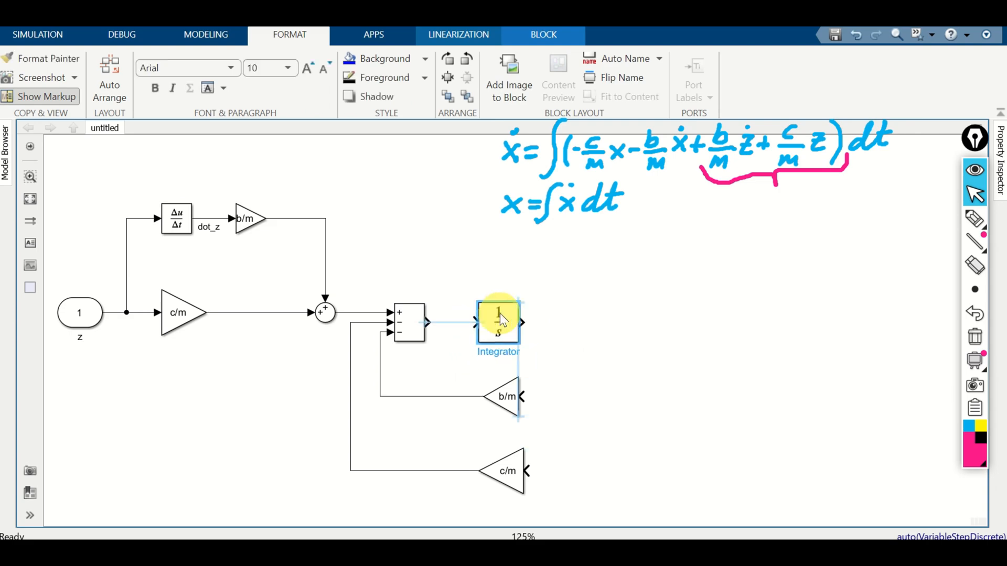
pyautogui.click(444, 322)
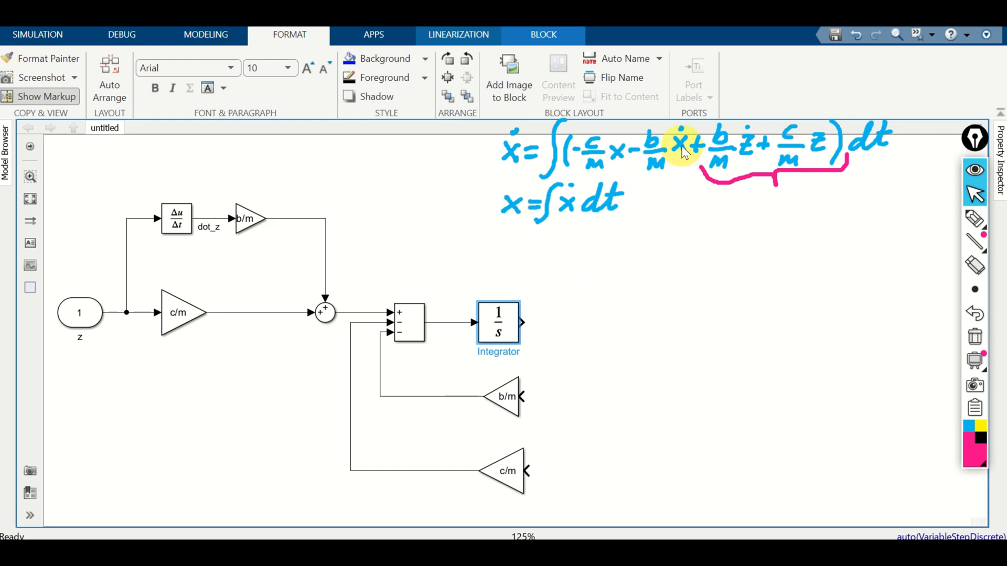
# - Connect the Integrator's output to the b/m feedback gain with a wider loop and label the signal dot_x
pyautogui.moveTo(522, 322); pyautogui.dragTo(524, 397)
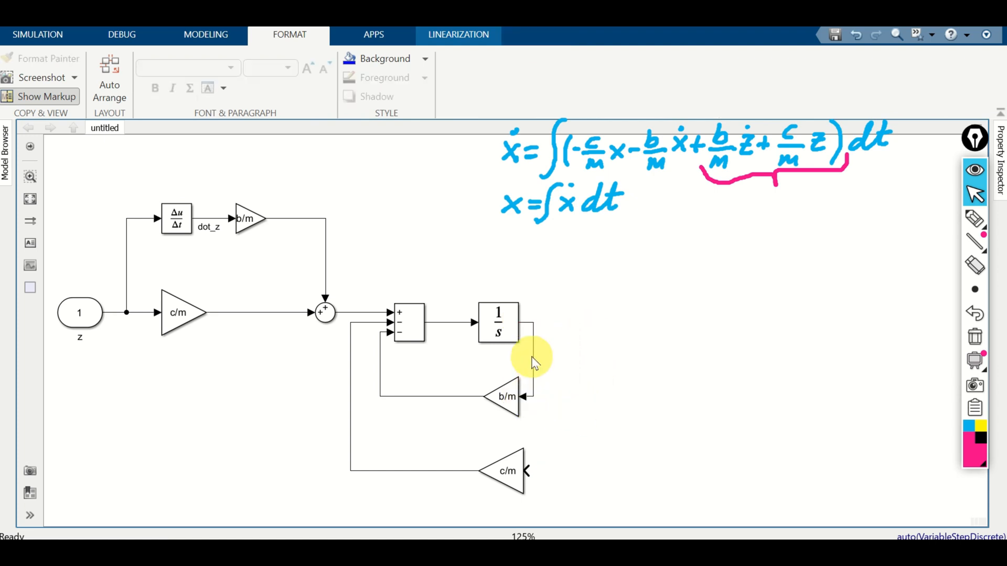
pyautogui.click(579, 359)
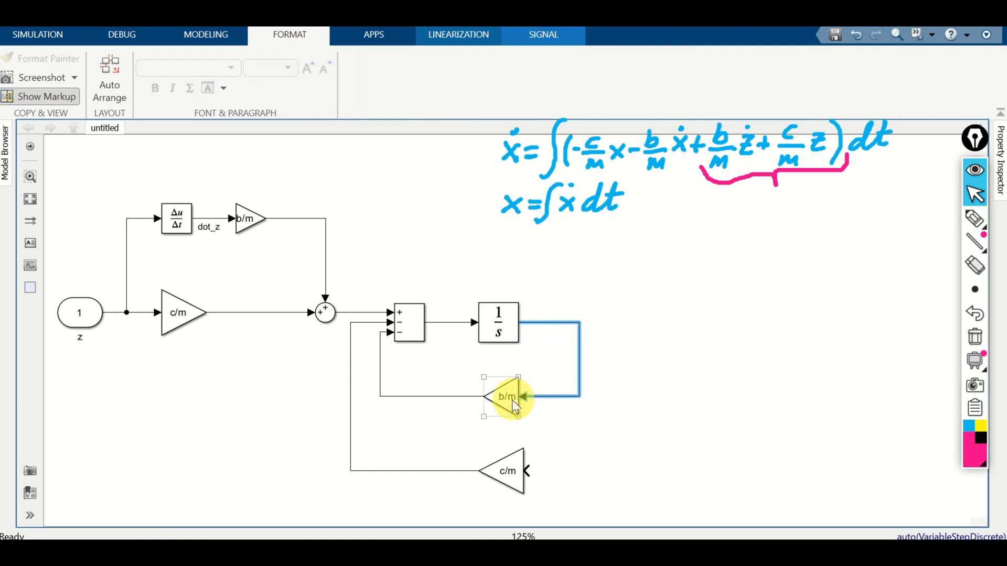
pyautogui.click(508, 400)
pyautogui.doubleClick(553, 323)
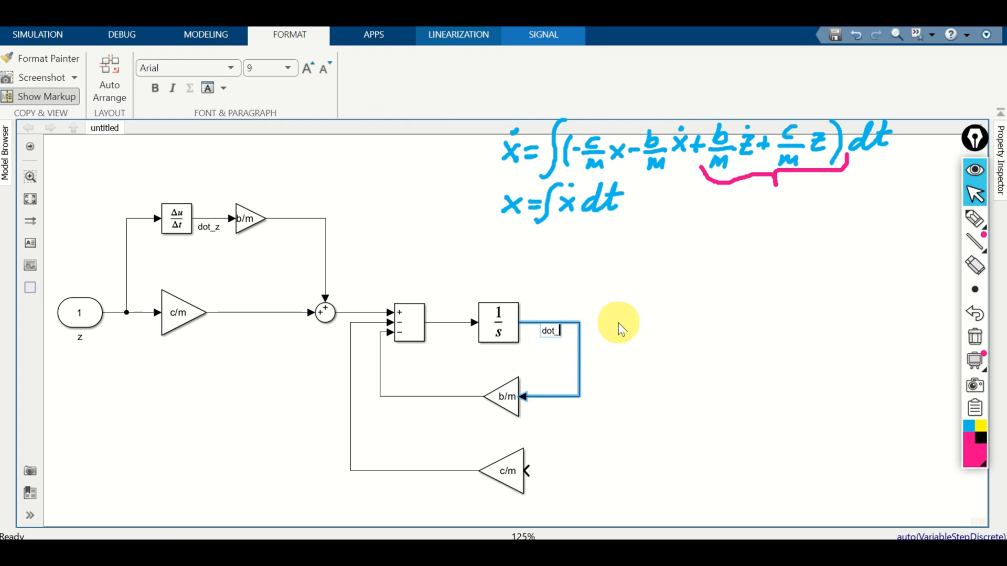
pyautogui.write('dot_x')
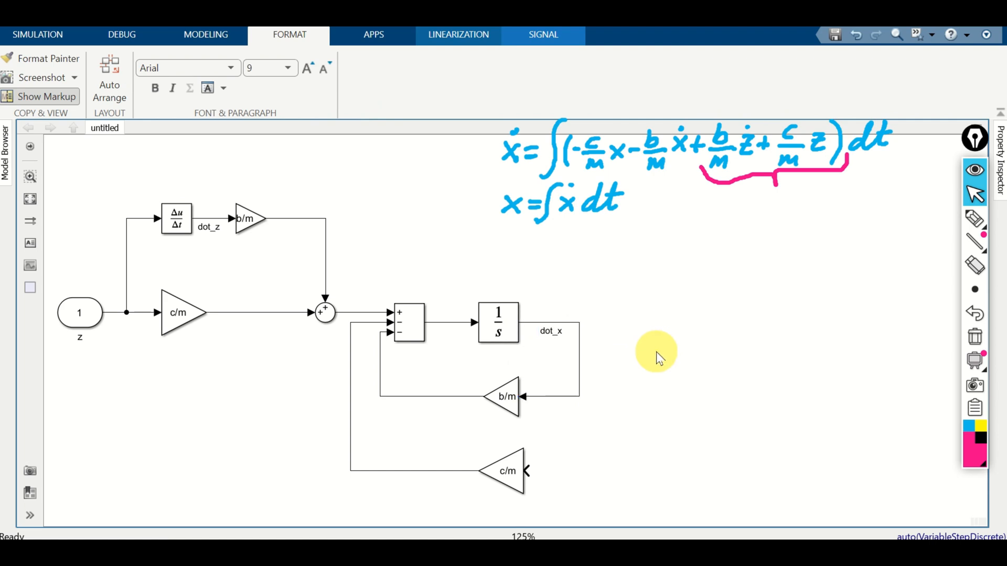
pyautogui.click(619, 359)
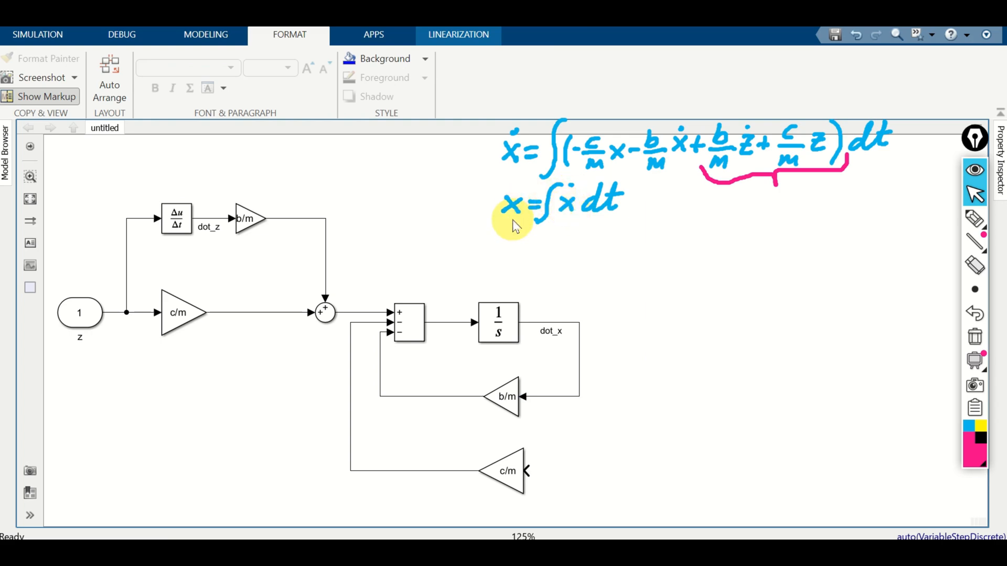
pyautogui.doubleClick(646, 317)
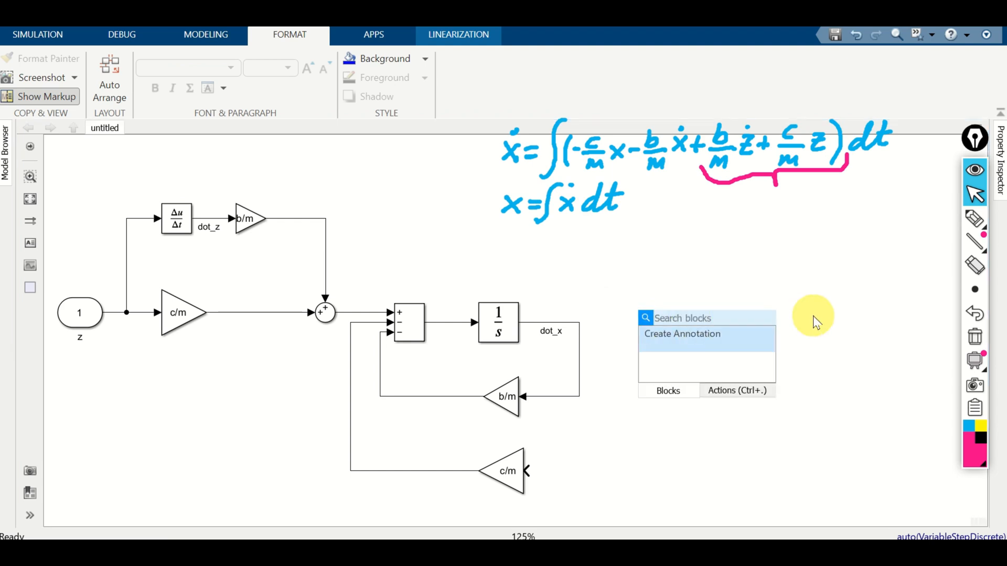
pyautogui.write('gain')
pyautogui.click(734, 341)
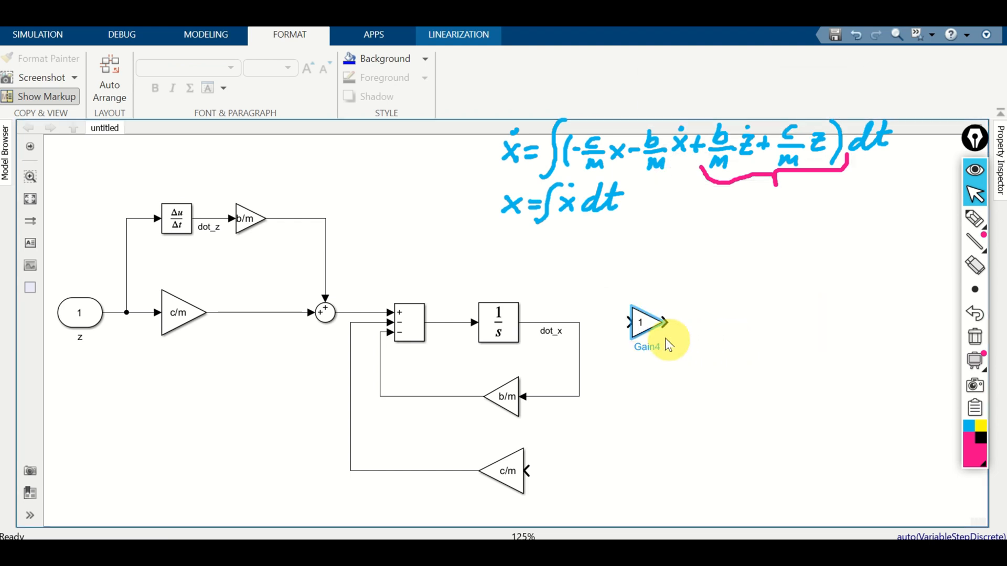
pyautogui.press('Delete')
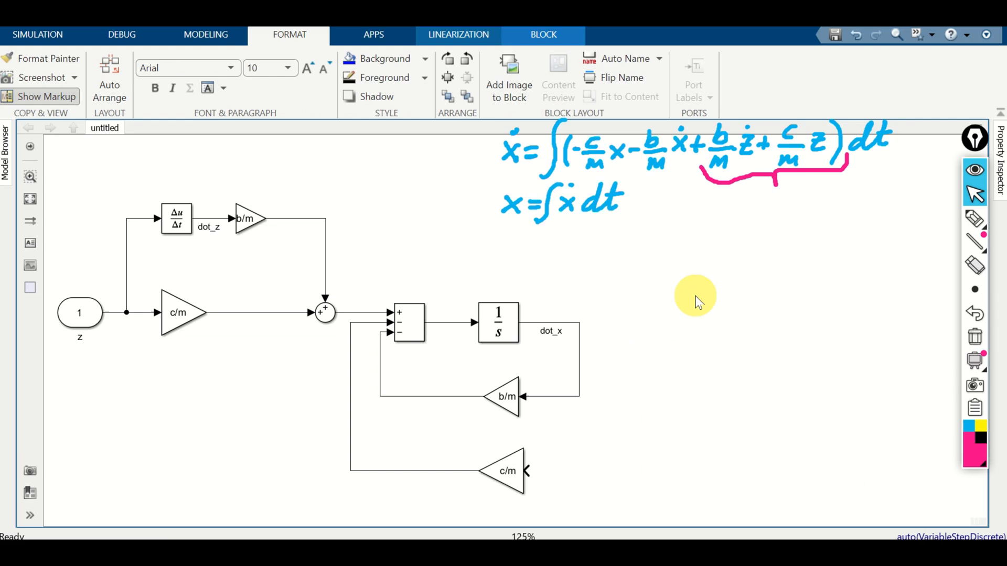
# - Insert a second Integrator to the right of the first, enlarge it, and feed it from a branch of the dot_x signal
pyautogui.doubleClick(676, 302)
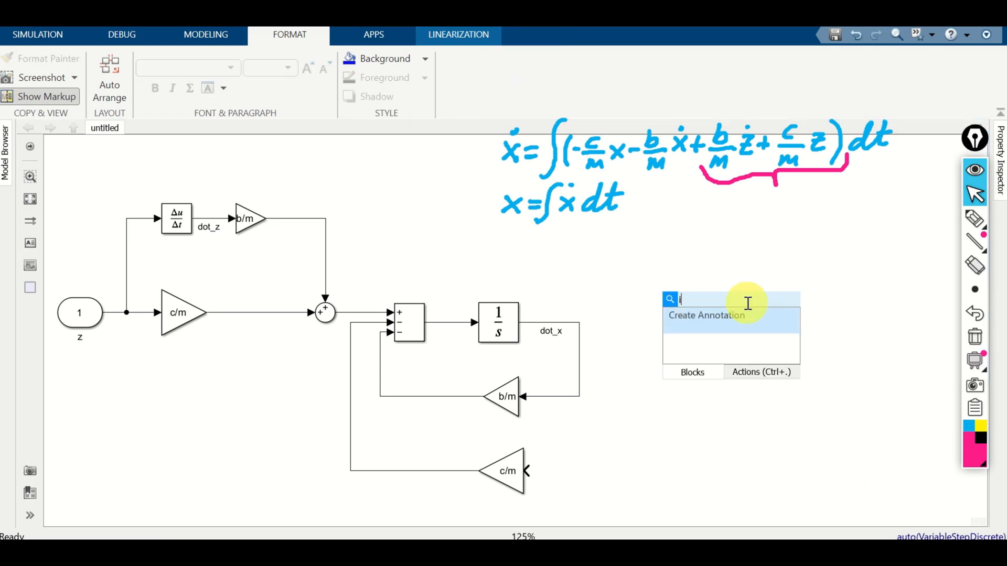
pyautogui.write('inte')
pyautogui.click(733, 325)
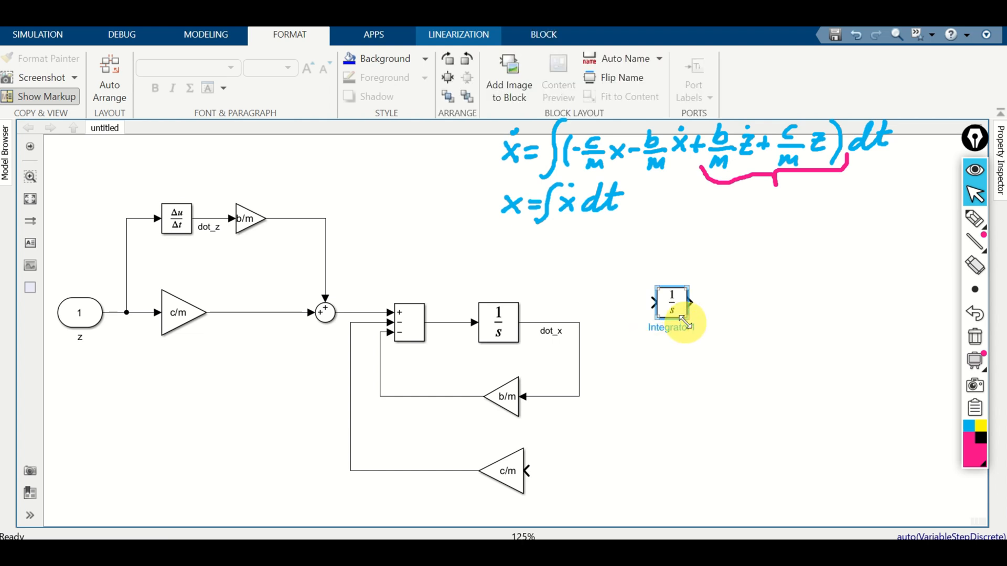
pyautogui.moveTo(695, 315); pyautogui.dragTo(580, 323)
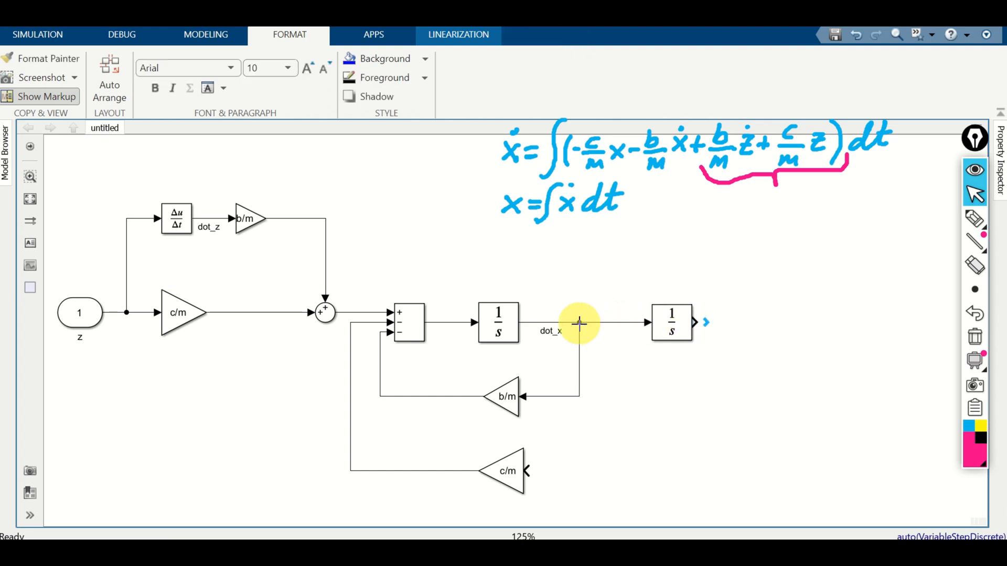
# - Connect the second Integrator's output to the c/m feedback gain with a wider loop and label the signal x
pyautogui.click(690, 323)
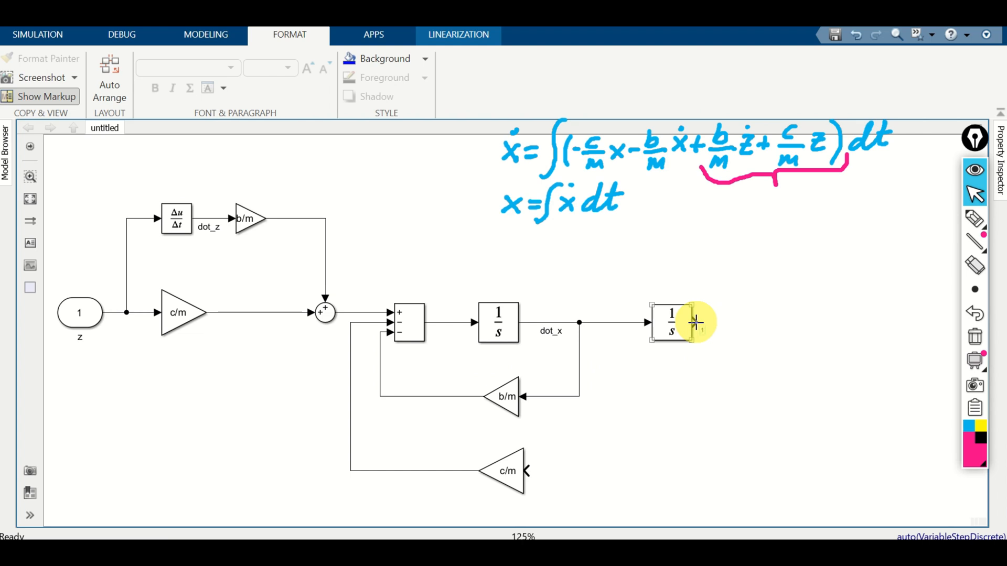
pyautogui.moveTo(698, 322)
pyautogui.mouseDown()
pyautogui.moveTo(756, 320)
pyautogui.moveTo(786, 353)
pyautogui.moveTo(794, 449)
pyautogui.moveTo(649, 493)
pyautogui.moveTo(528, 470)
pyautogui.mouseUp()
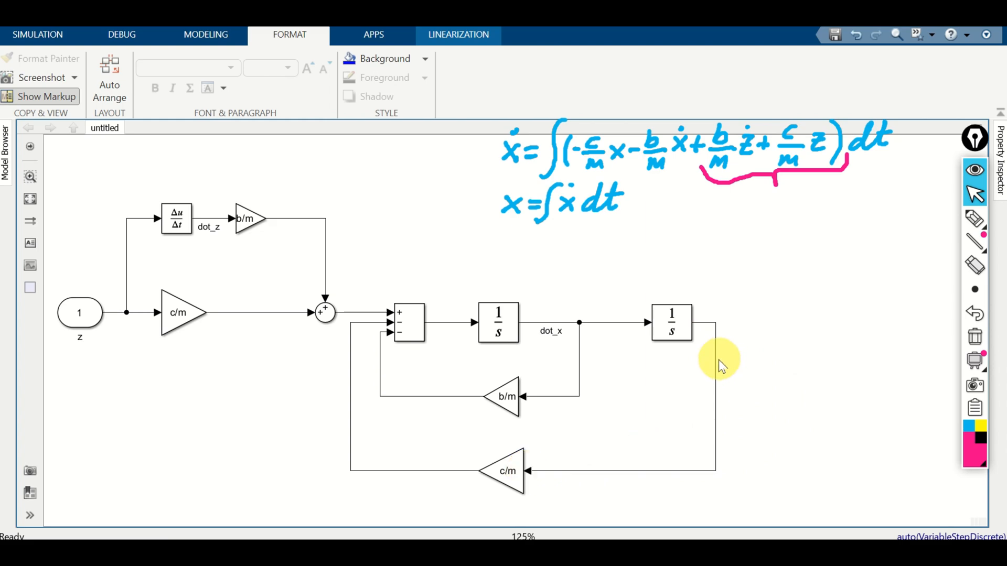
pyautogui.moveTo(717, 367); pyautogui.dragTo(739, 357)
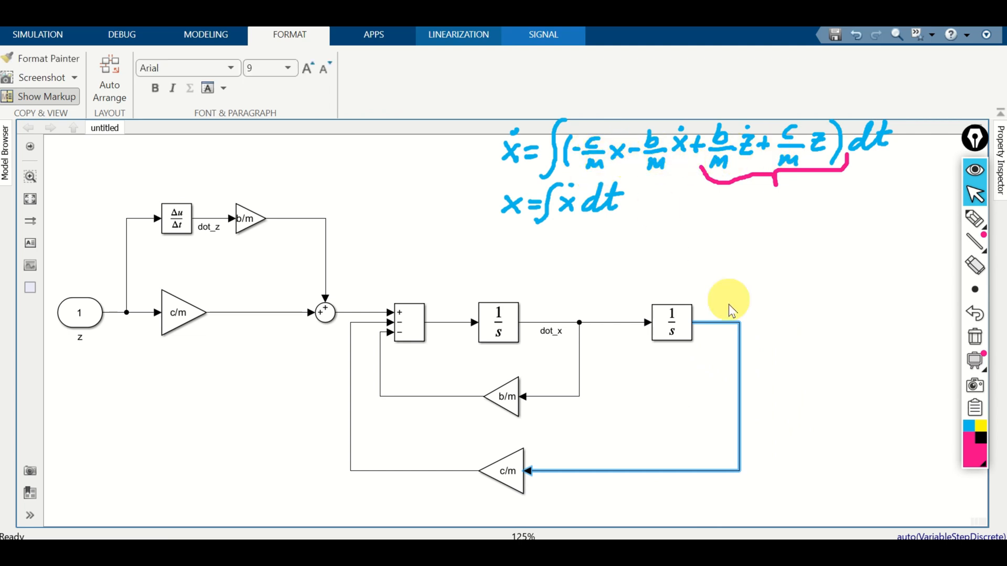
pyautogui.click(713, 318)
pyautogui.doubleClick(713, 322)
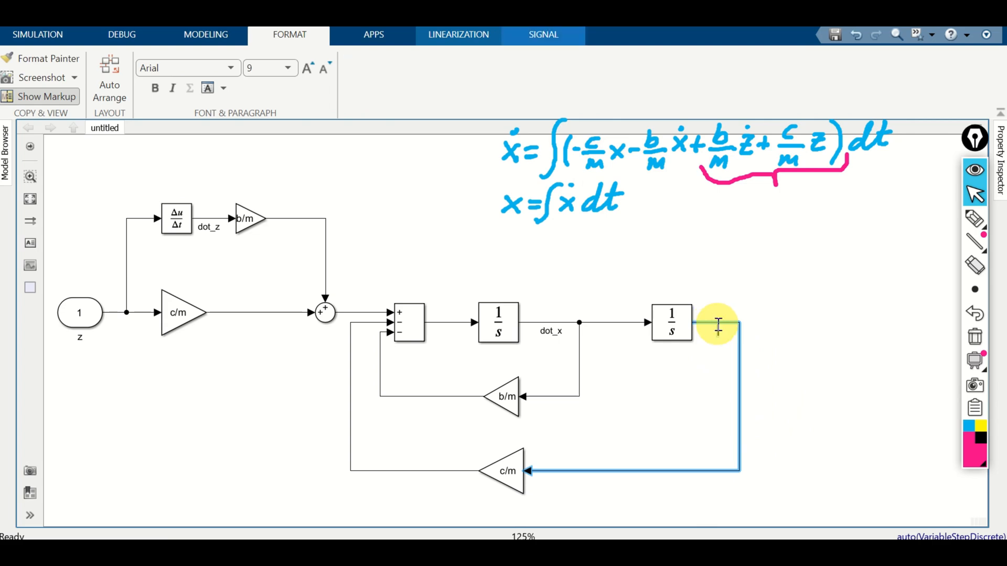
pyautogui.write('x')
pyautogui.click(807, 320)
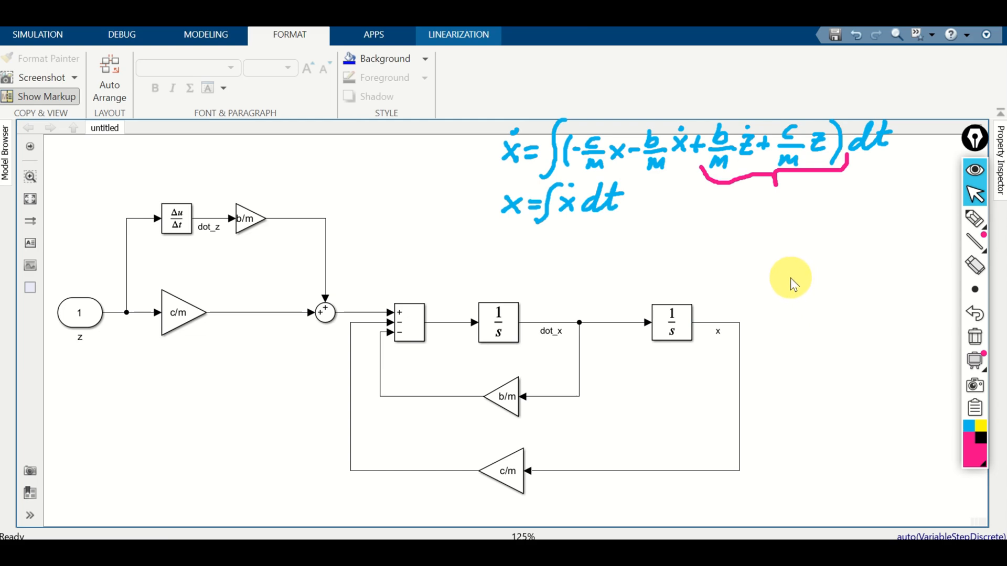
# - Insert a Mux block right of the second Integrator and connect z to its upper input, routed above the diagram, and x to its lower input
pyautogui.doubleClick(765, 275)
pyautogui.write('mux')
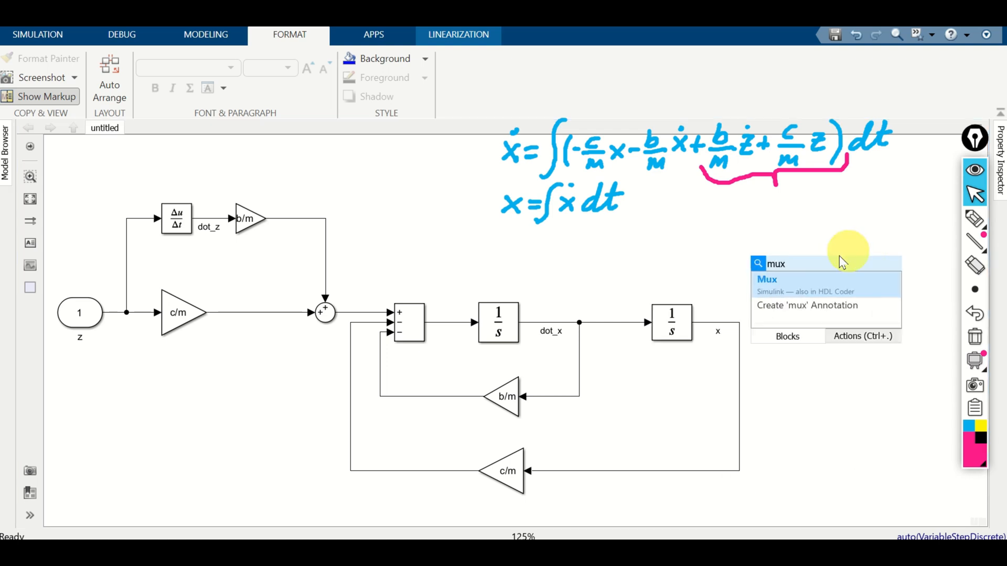
pyautogui.click(802, 289)
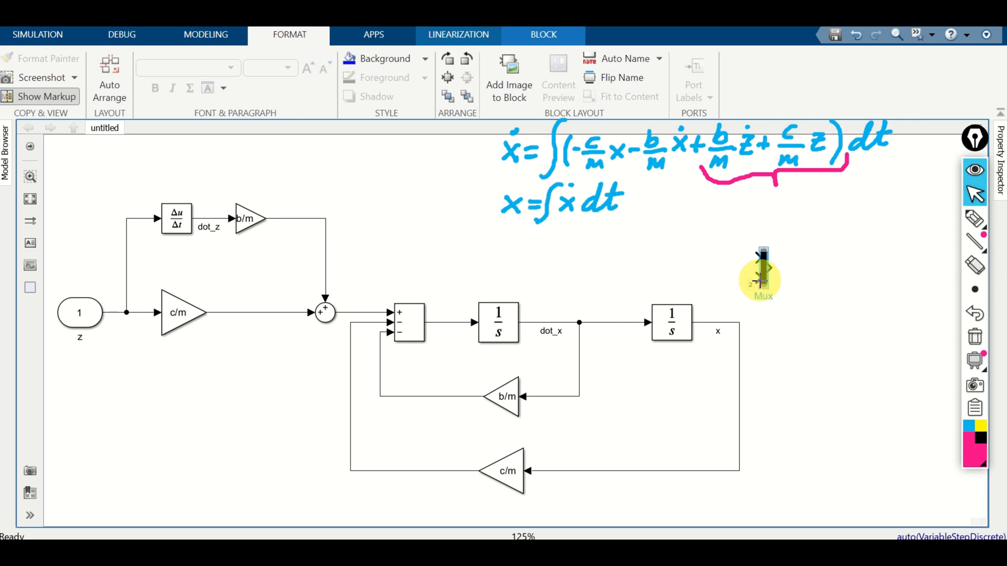
pyautogui.moveTo(758, 276)
pyautogui.mouseDown()
pyautogui.moveTo(713, 287)
pyautogui.moveTo(711, 323)
pyautogui.mouseUp()
pyautogui.moveTo(757, 254)
pyautogui.mouseDown()
pyautogui.moveTo(546, 215)
pyautogui.moveTo(459, 225)
pyautogui.moveTo(115, 166)
pyautogui.moveTo(109, 313)
pyautogui.mouseUp()
pyautogui.moveTo(269, 257); pyautogui.dragTo(270, 198)
pyautogui.moveTo(461, 252); pyautogui.dragTo(404, 263)
pyautogui.scroll(-3, 403, 263)
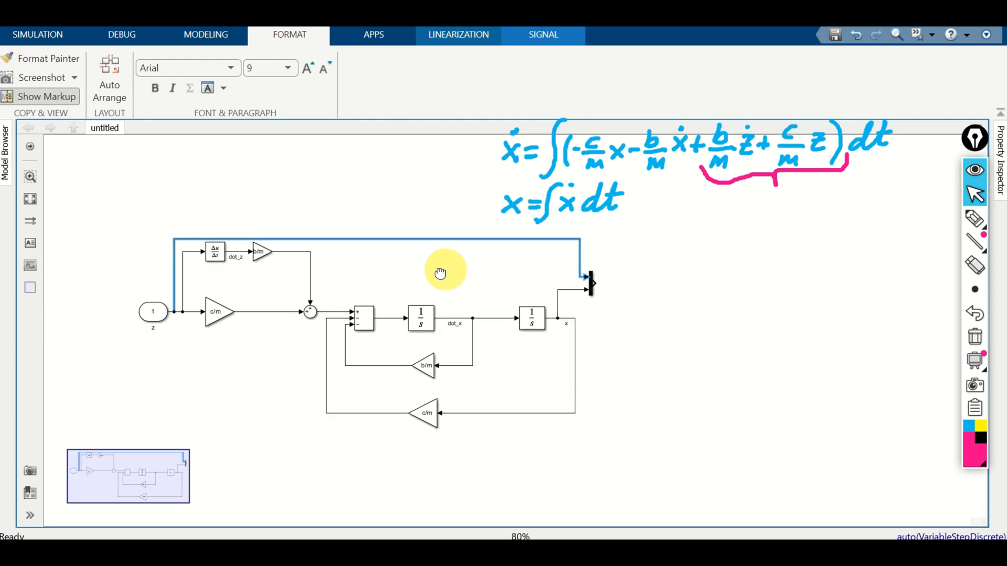
pyautogui.moveTo(413, 291); pyautogui.dragTo(486, 290)
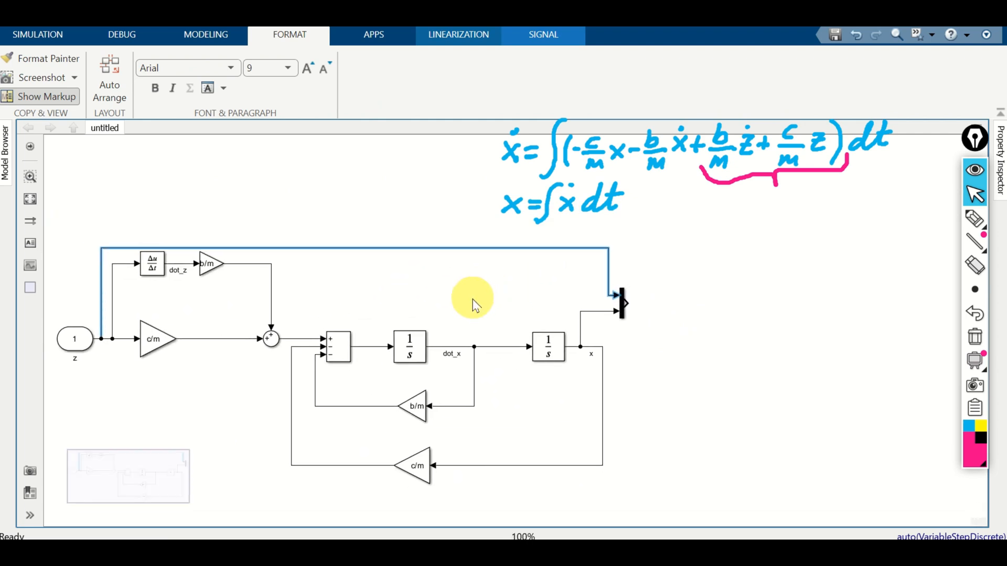
# - Insert a Simulink Scope block to the right of the Mux and connect the Mux output to it
pyautogui.doubleClick(735, 303)
pyautogui.write('scop')
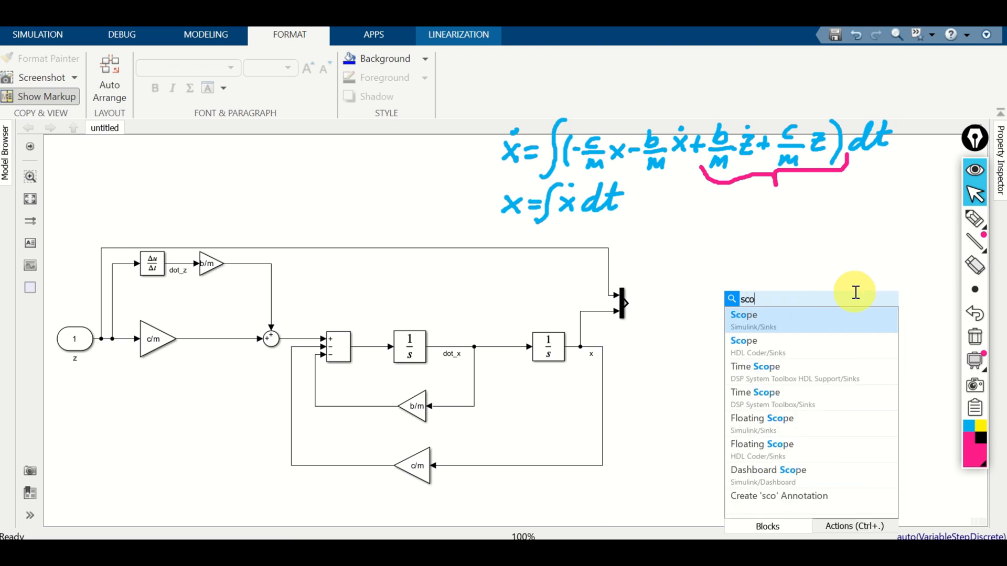
pyautogui.moveTo(804, 329); pyautogui.dragTo(625, 303)
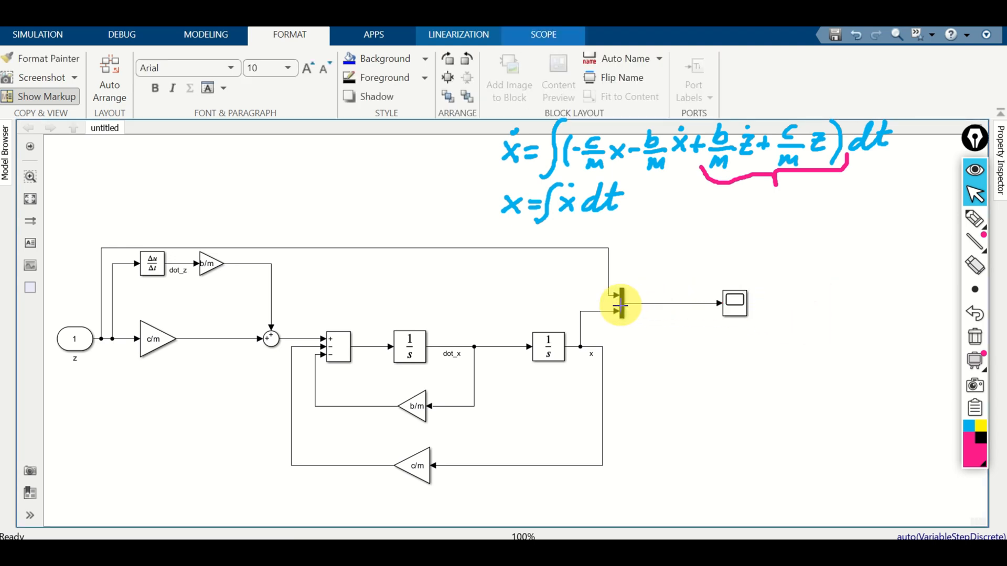
# - Run the simulation with the 10.0 stop time and open the Scope plot in a maximized window
pyautogui.scroll(3, 652, 307)
pyautogui.scroll(-3, 656, 309)
pyautogui.scroll(-1, 658, 309)
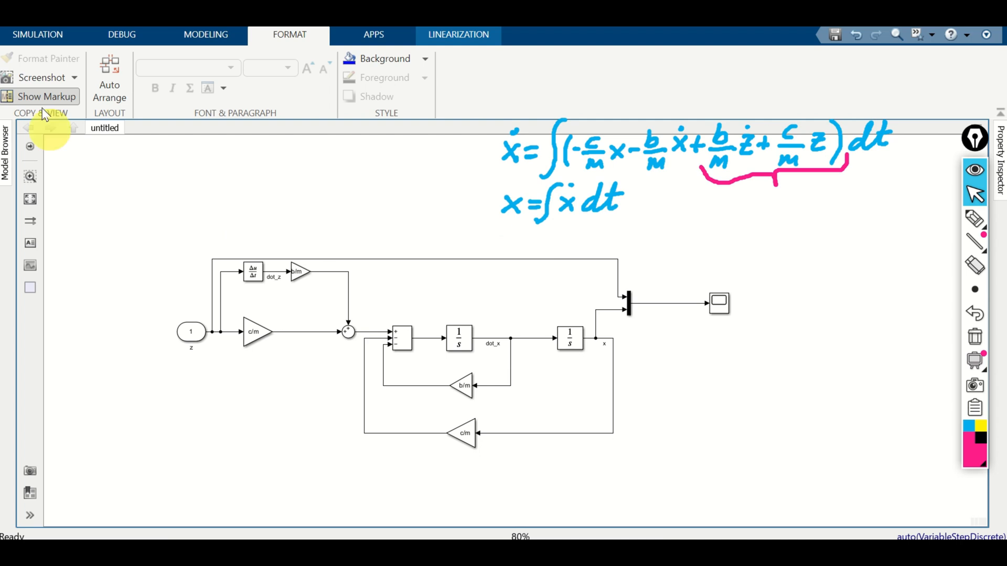
pyautogui.click(42, 38)
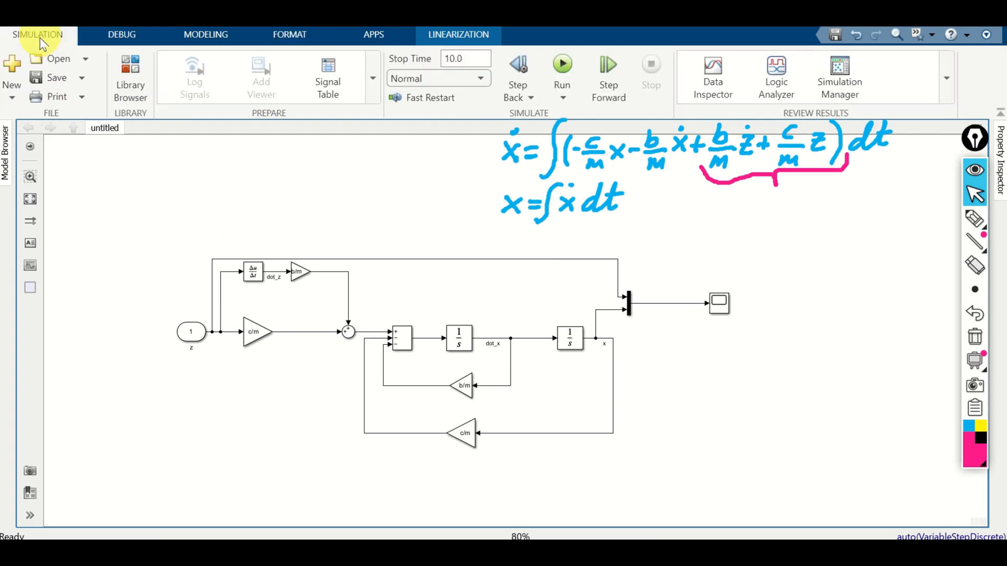
pyautogui.click(566, 64)
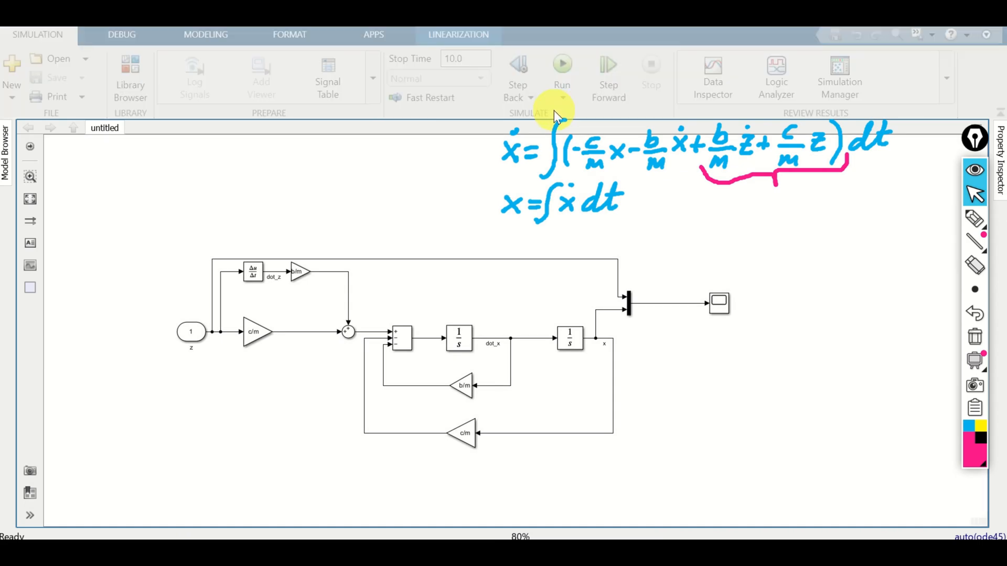
pyautogui.click(720, 310)
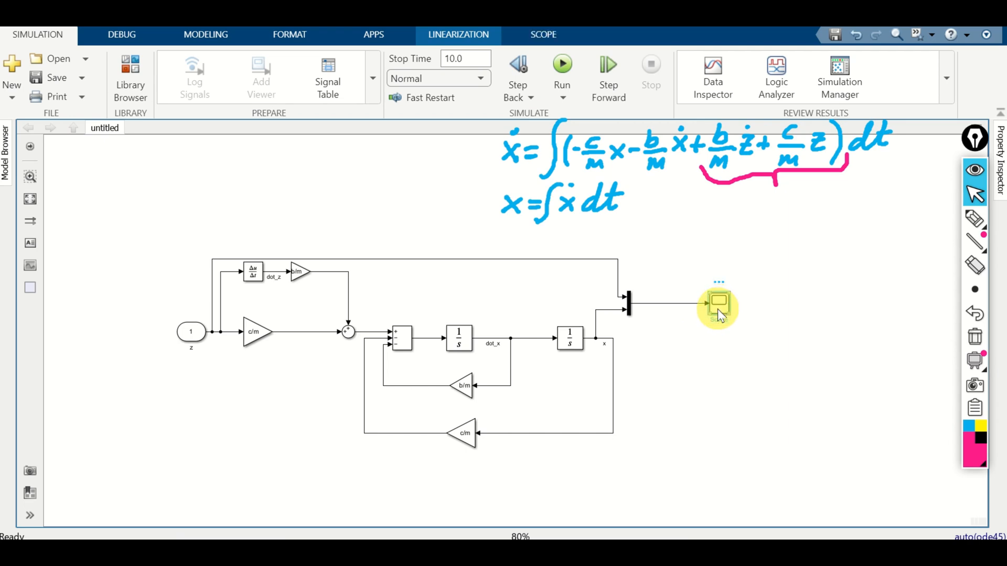
pyautogui.doubleClick(718, 309)
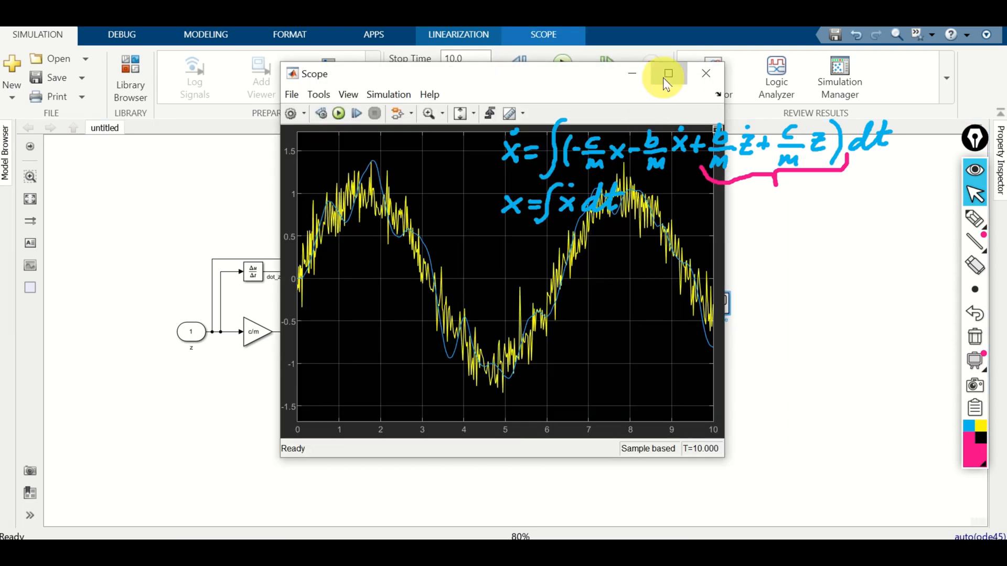
pyautogui.click(664, 76)
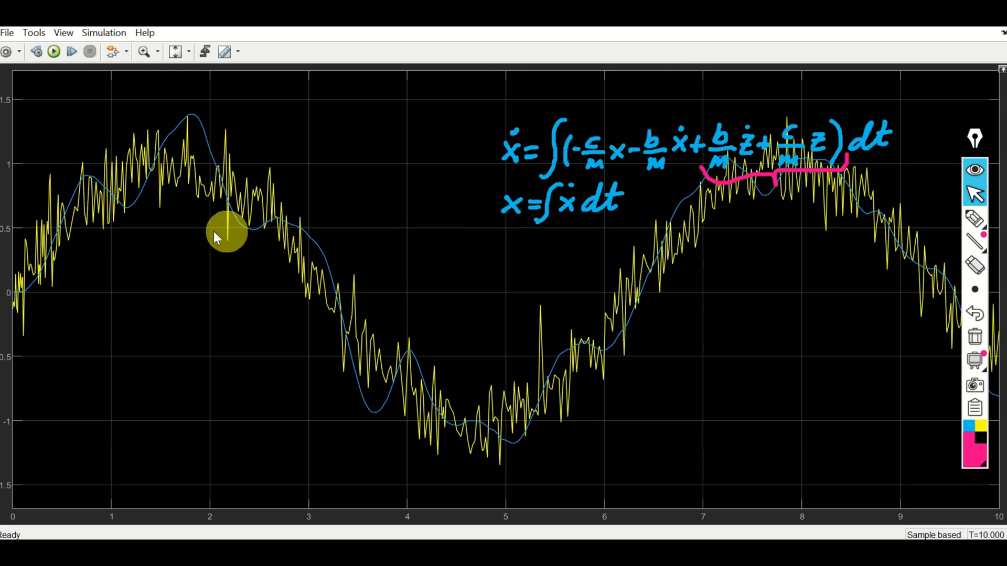
# - Show the Scope legend, placing it in the clear area beside the first peak, and hide the handwritten equations overlay
pyautogui.click(65, 35)
pyautogui.click(94, 104)
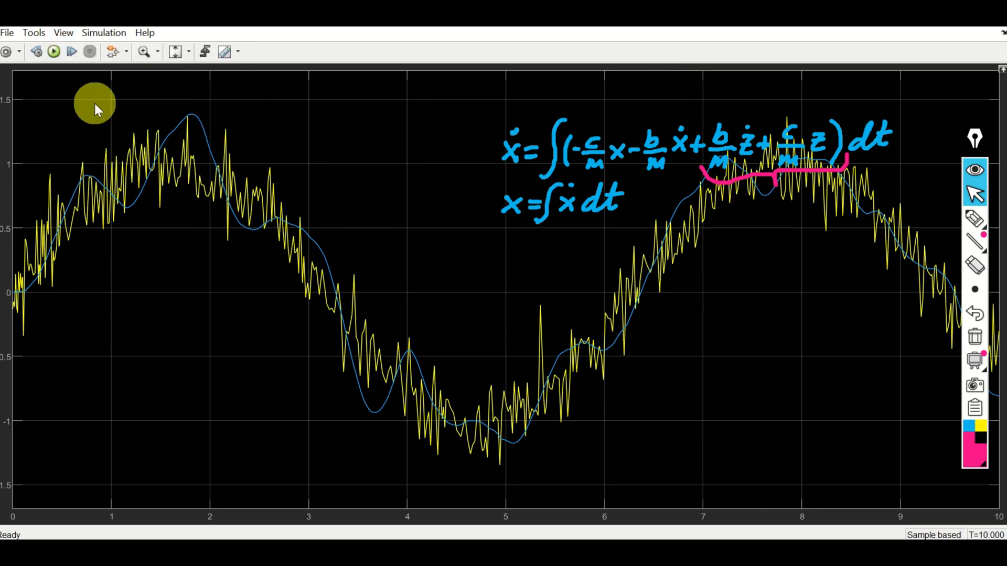
pyautogui.moveTo(973, 104); pyautogui.dragTo(354, 148)
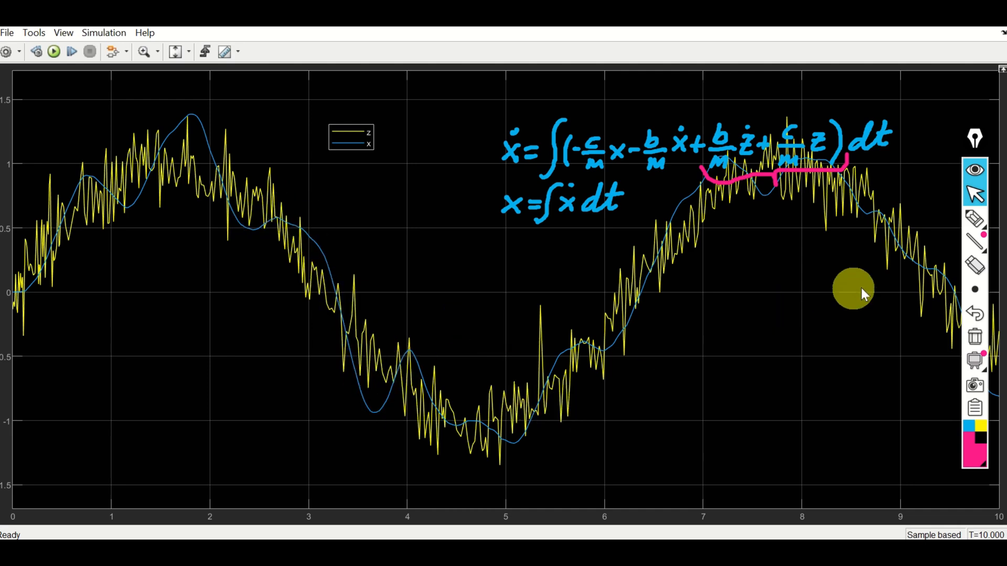
pyautogui.click(975, 176)
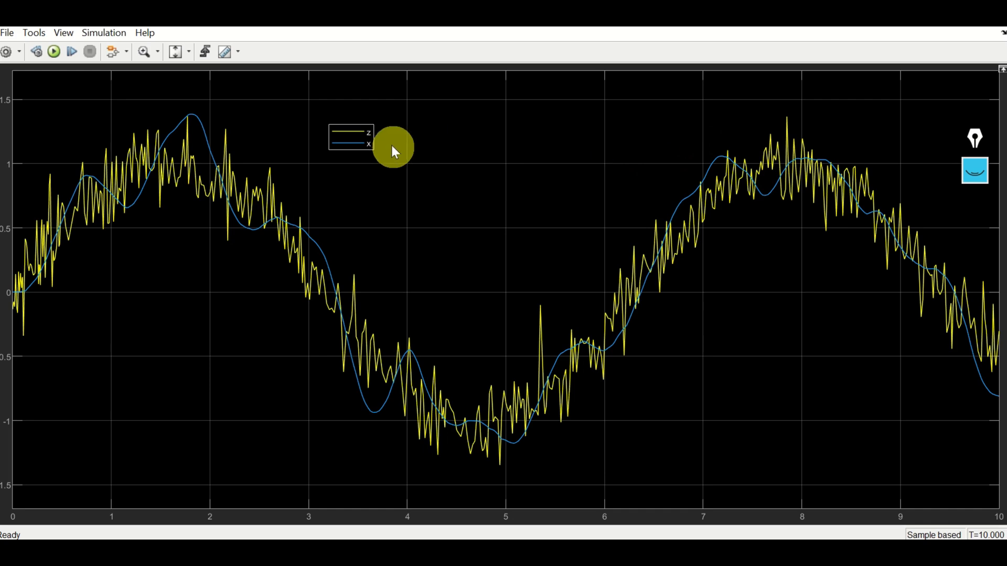
# - Review the Scope's configuration properties and set the display's Y-label to "z,x"
pyautogui.rightClick(408, 183)
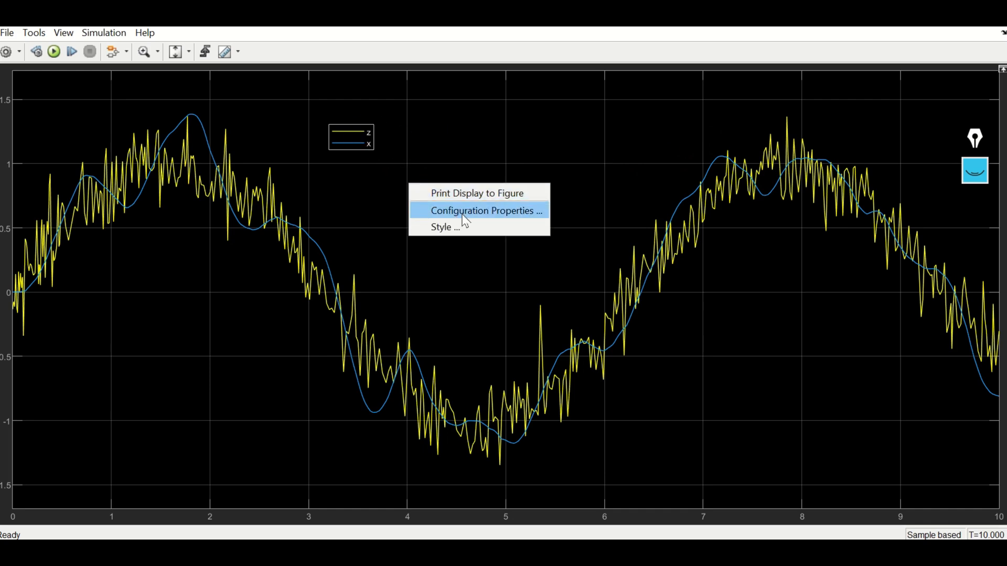
pyautogui.click(472, 213)
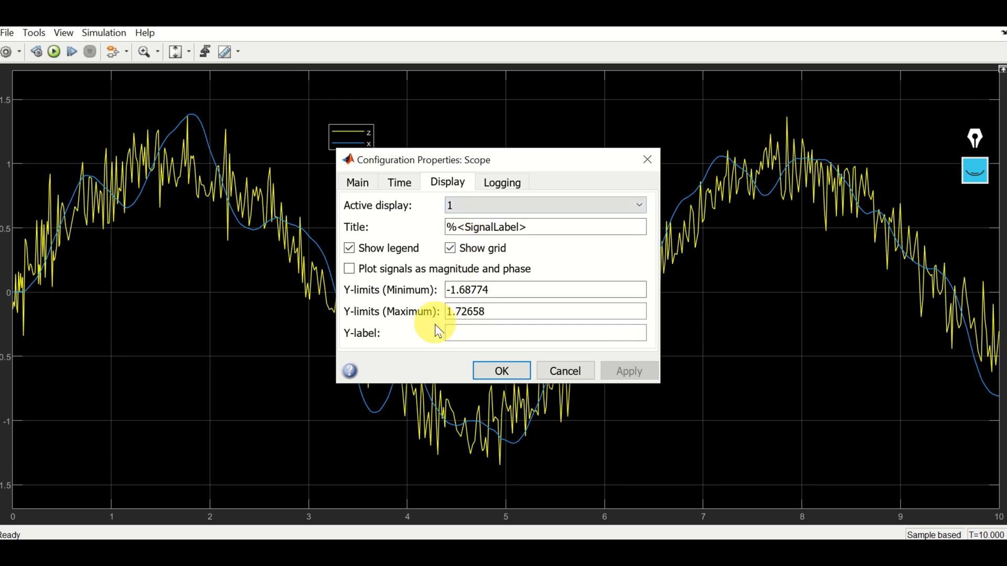
pyautogui.click(399, 183)
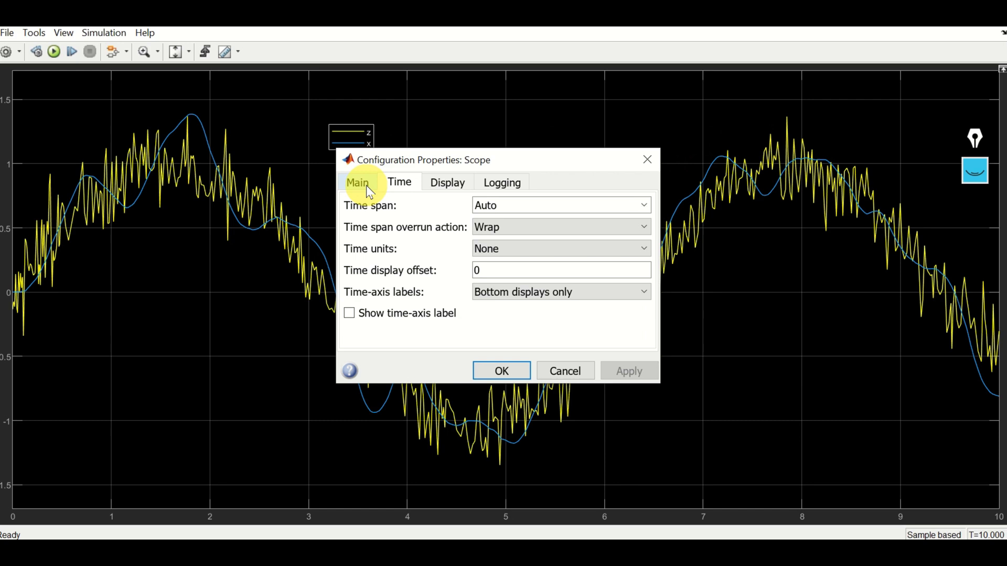
pyautogui.click(359, 183)
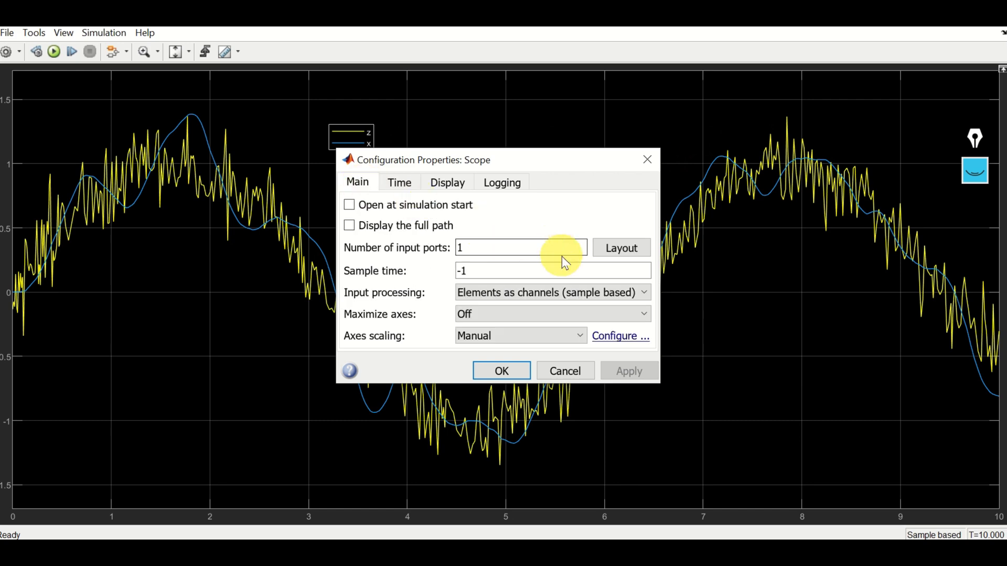
pyautogui.click(405, 190)
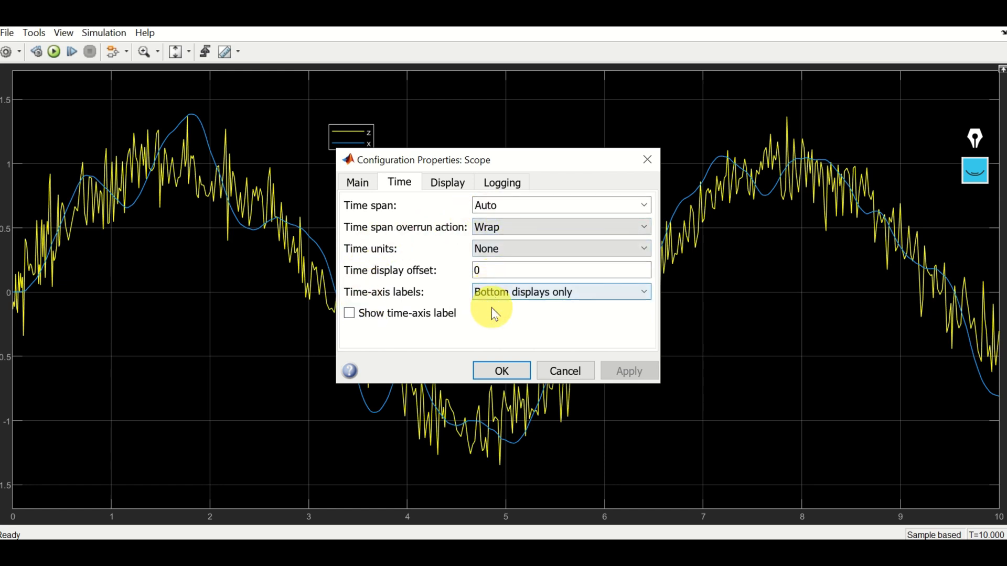
pyautogui.click(446, 183)
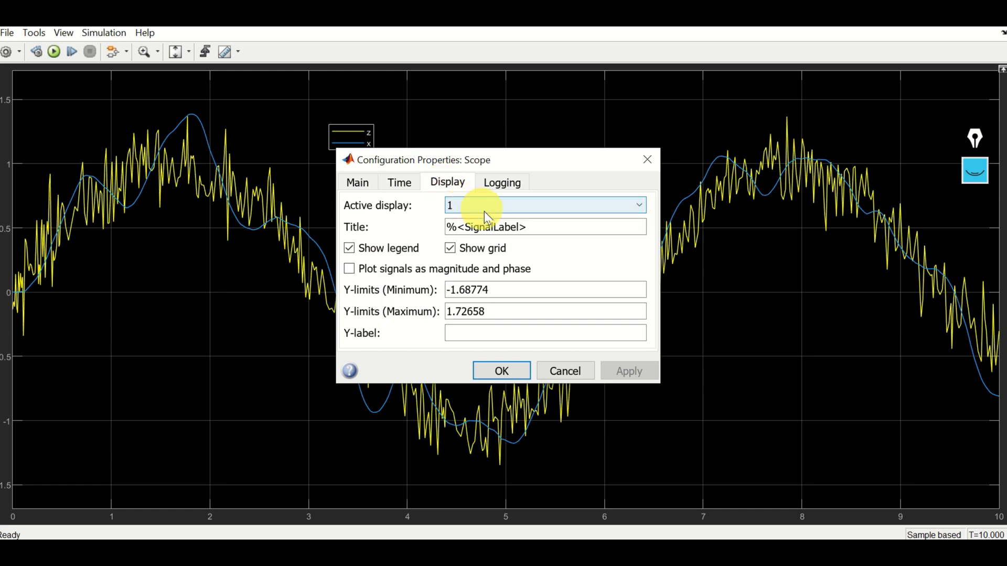
pyautogui.click(487, 333)
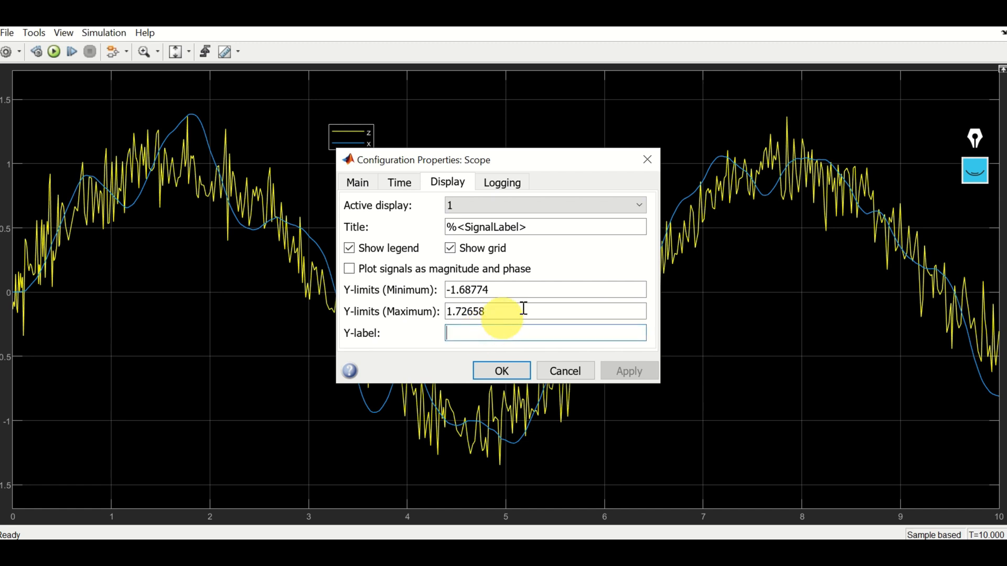
pyautogui.write('u')
pyautogui.press('BackSpace')
pyautogui.write('z,x')
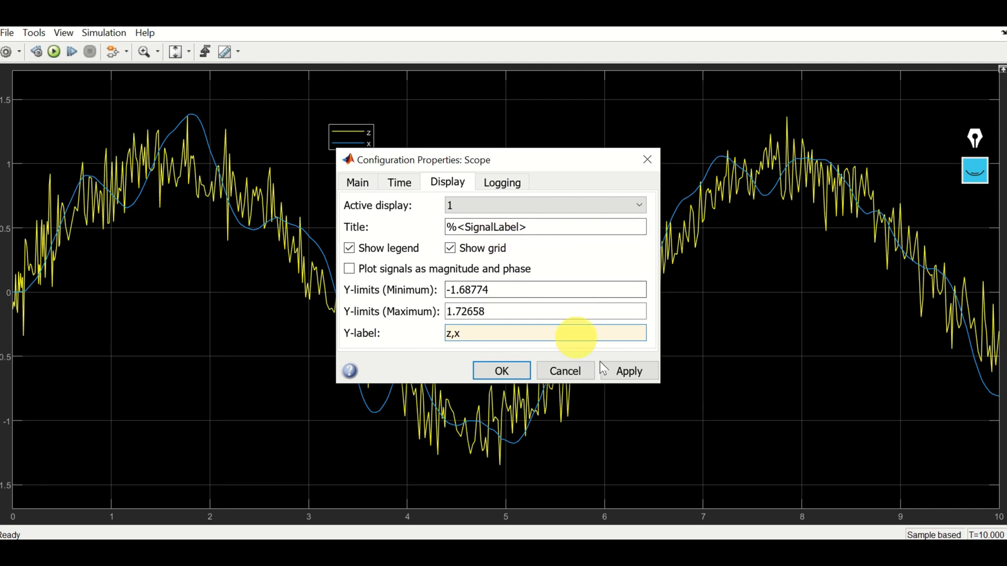
pyautogui.click(624, 372)
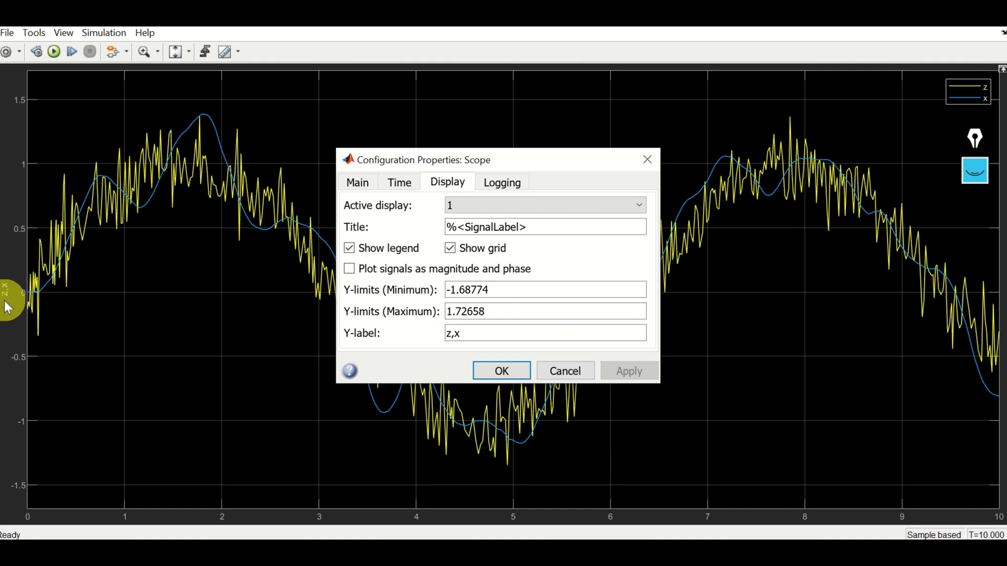
pyautogui.click(509, 370)
# - Set the z line's width to 3.0 in the Scope style settings, keeping its yellow color
pyautogui.rightClick(387, 233)
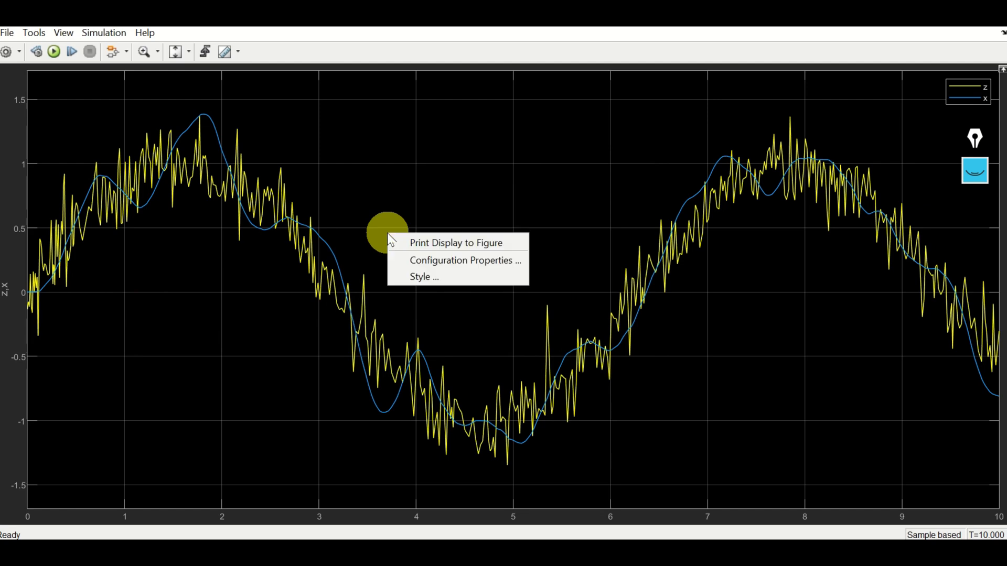
pyautogui.click(436, 273)
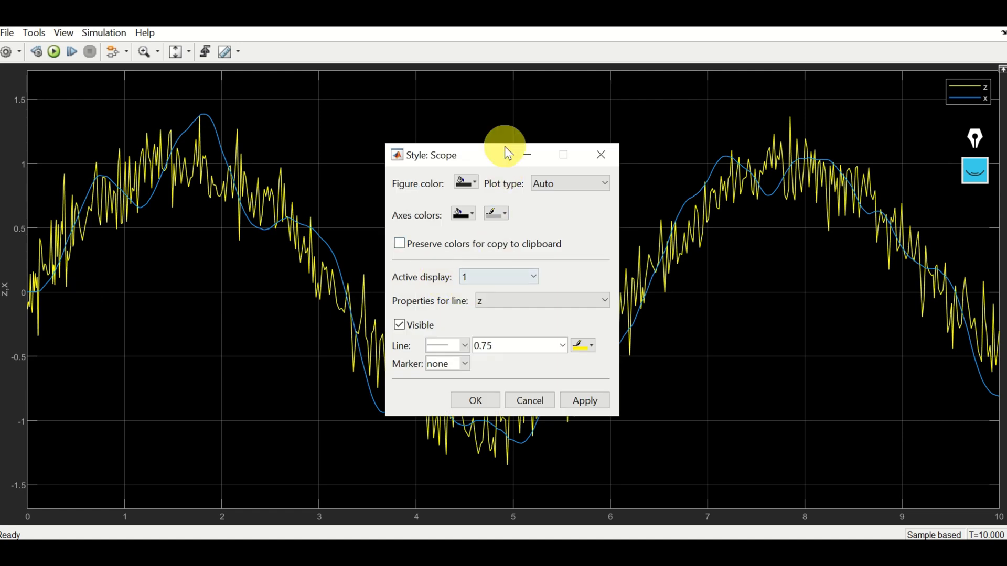
pyautogui.moveTo(486, 159); pyautogui.dragTo(507, 75)
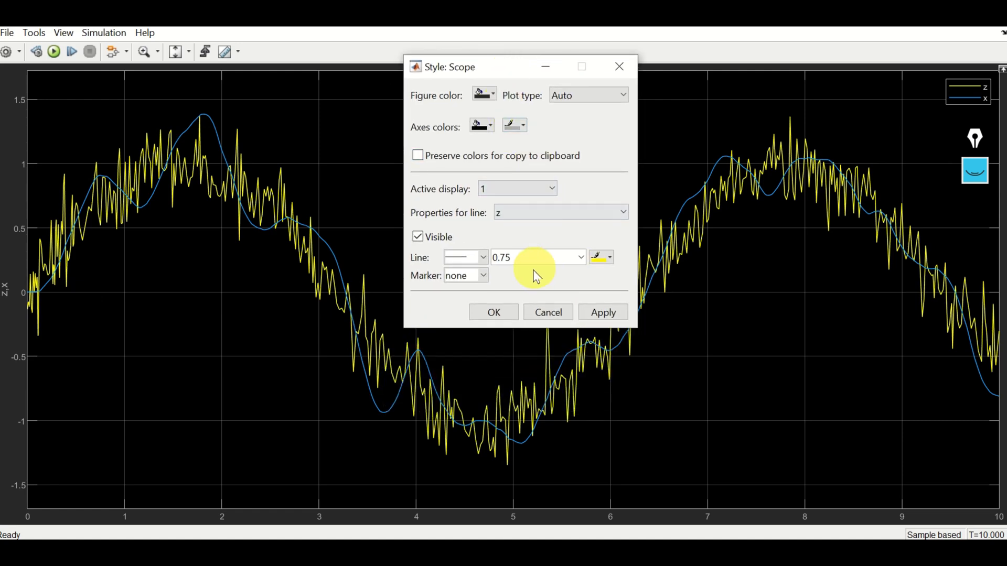
pyautogui.click(581, 258)
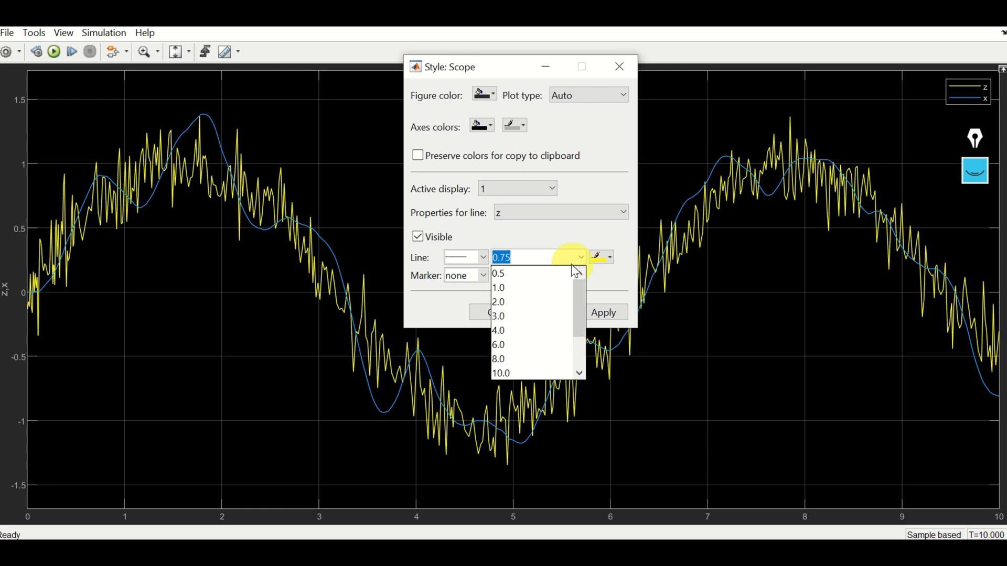
pyautogui.click(546, 315)
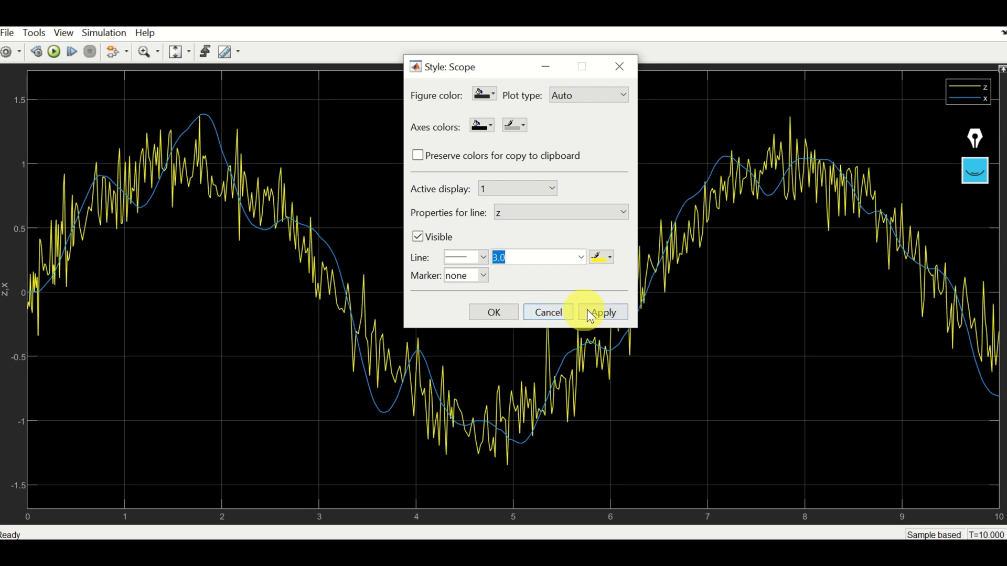
pyautogui.click(600, 314)
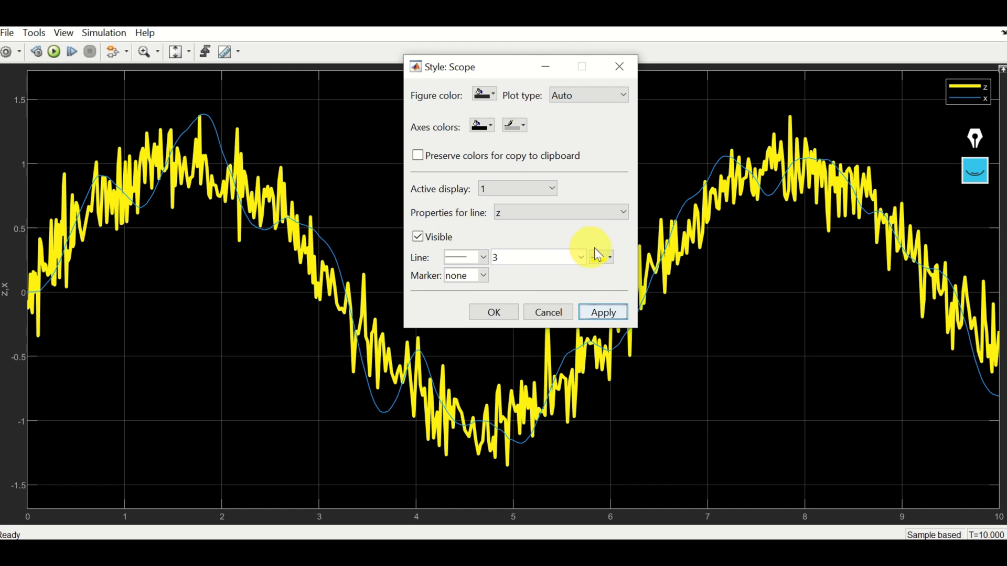
pyautogui.click(608, 258)
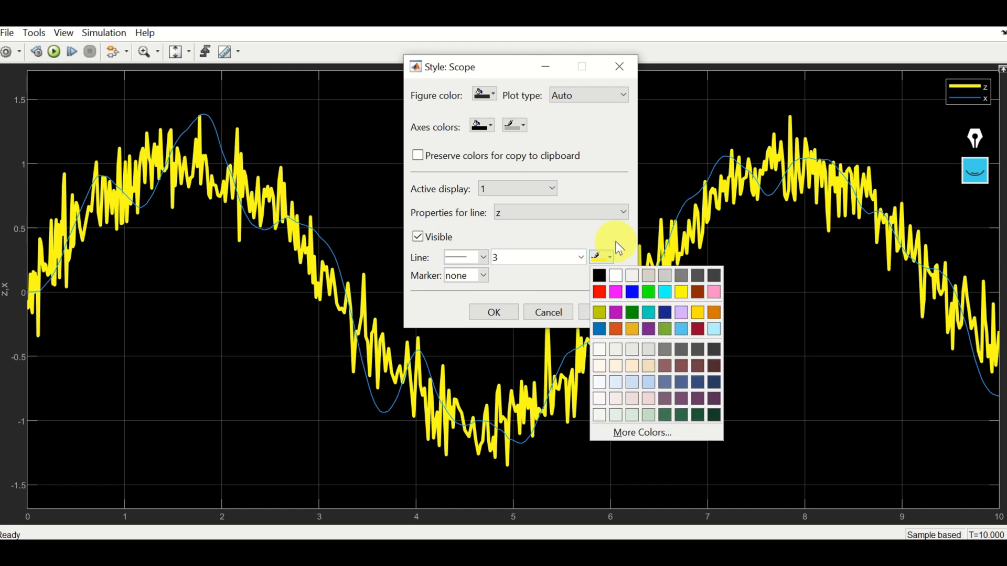
pyautogui.click(613, 244)
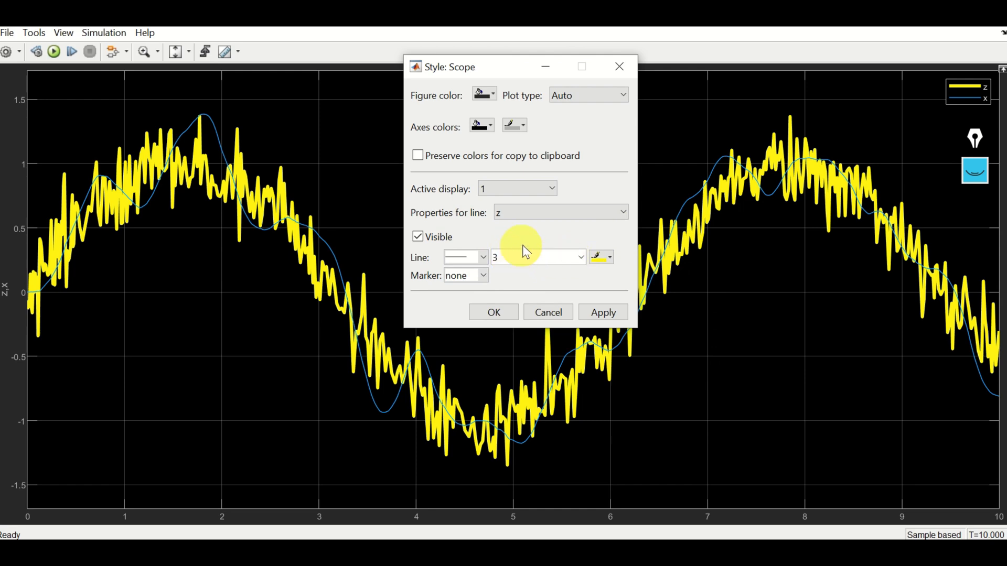
# - Set the x line's width to 4.0 in the Scope style settings, keeping its blue color
pyautogui.click(624, 214)
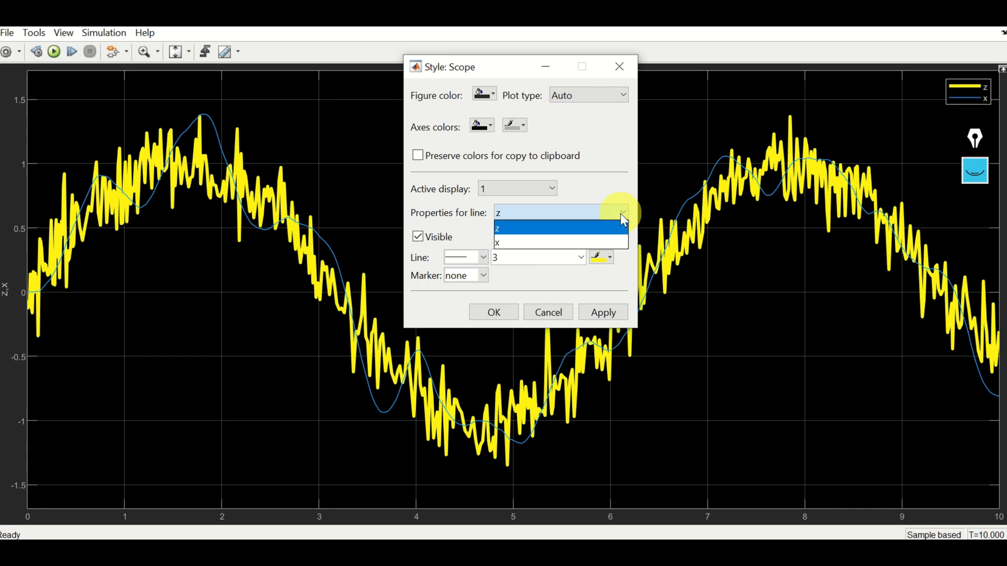
pyautogui.click(570, 237)
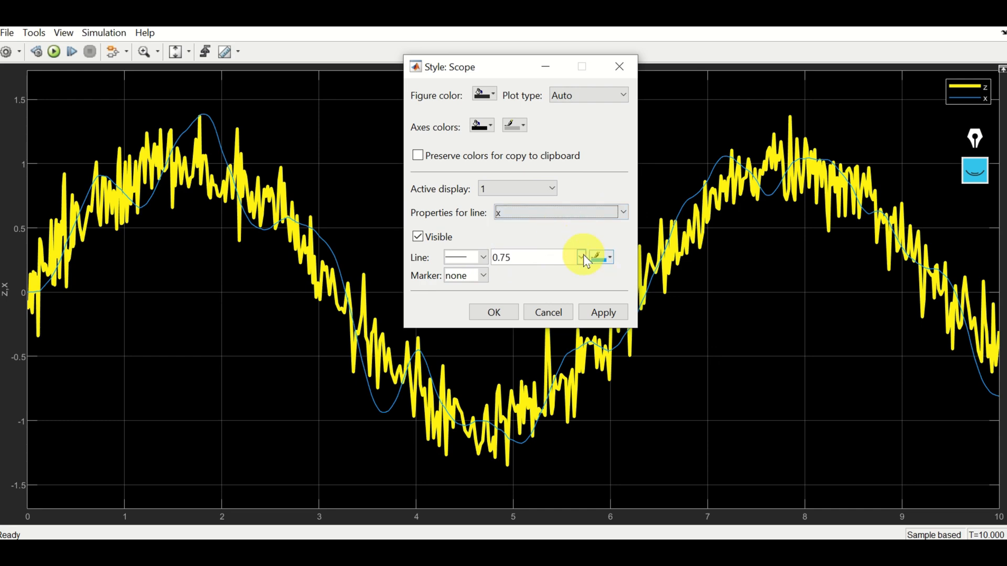
pyautogui.click(582, 257)
pyautogui.click(531, 332)
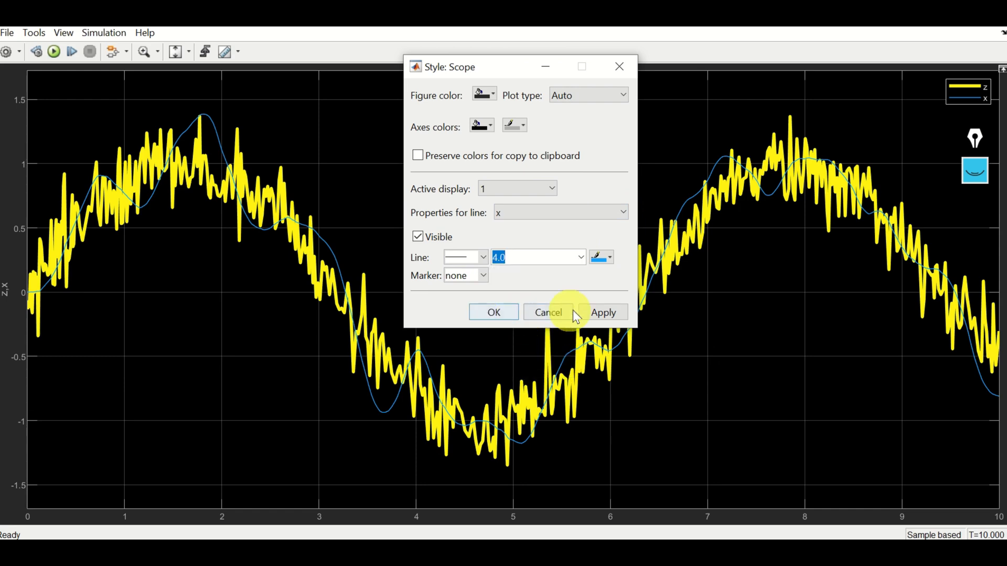
pyautogui.click(603, 312)
pyautogui.click(500, 316)
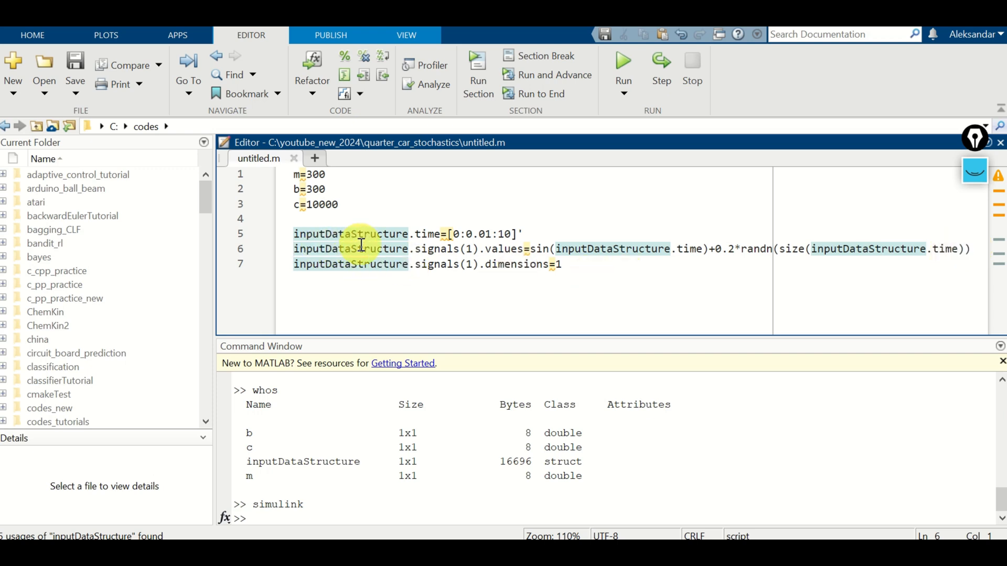
# - Comment out the noisy sine signals(1).values line in untitled.m and paste an uncommented copy of it directly below
pyautogui.write('%')
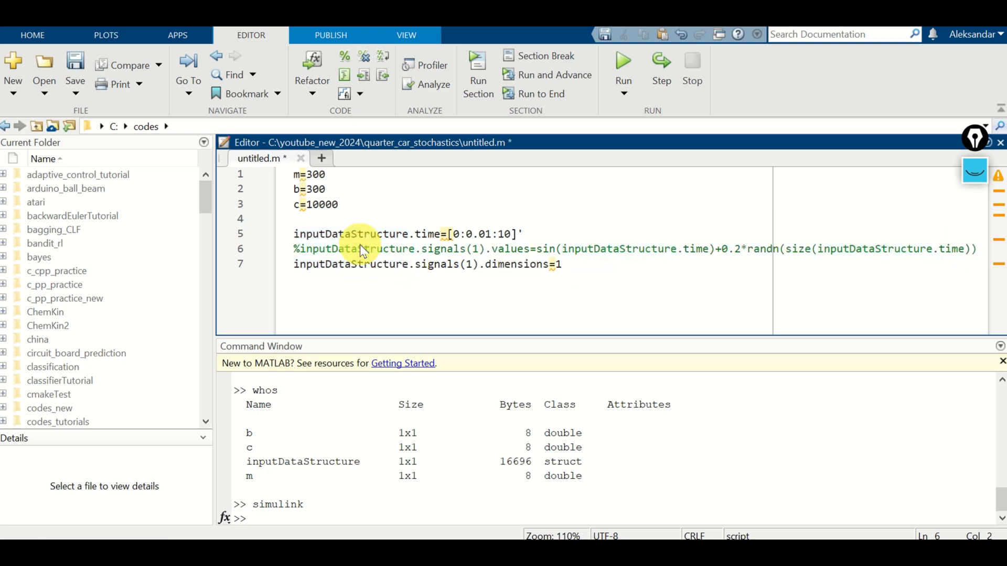
pyautogui.moveTo(980, 249); pyautogui.dragTo(300, 247)
pyautogui.hotkey('ctrl', 'c')
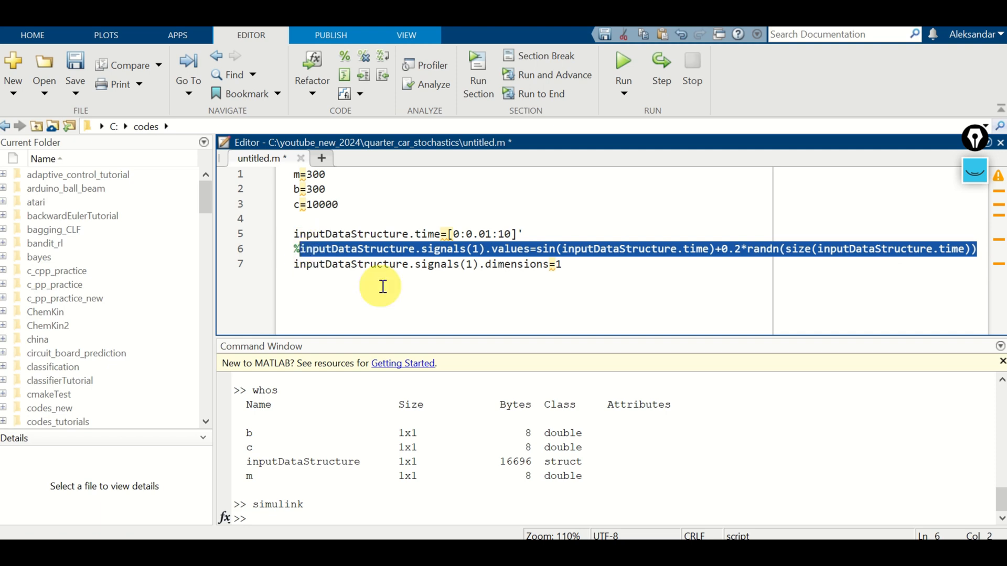
pyautogui.click(593, 271)
pyautogui.press('Left')
pyautogui.press('Left')
pyautogui.press('Left')
pyautogui.press('Left')
pyautogui.press('Left')
pyautogui.press('Left')
pyautogui.press('Left')
pyautogui.press('Left')
pyautogui.press('Left')
pyautogui.press('Left')
pyautogui.press('Left')
pyautogui.press('Left')
pyautogui.press('Left')
pyautogui.press('Left')
pyautogui.press('Left')
pyautogui.press('Left')
pyautogui.press('Left')
pyautogui.press('Left')
pyautogui.press('Left')
pyautogui.press('Left')
pyautogui.press('Home')
pyautogui.press('Return')
pyautogui.press('Up')
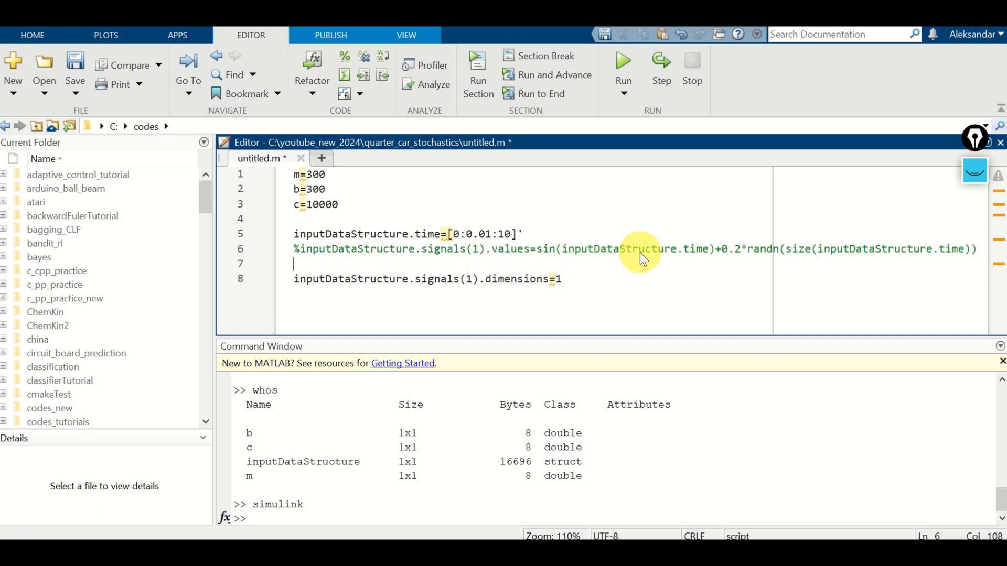
pyautogui.hotkey('ctrl', 'v')
# - Delete the noise term +0.2*randn(size(inputDataStructure.time)) from the copied values line
pyautogui.press('Left')
pyautogui.press('Left')
pyautogui.press('Left')
pyautogui.press('Left')
pyautogui.press('Left')
pyautogui.press('Left')
pyautogui.press('Left')
pyautogui.press('Left')
pyautogui.press('Left')
pyautogui.press('Left')
pyautogui.press('Left')
pyautogui.press('Left')
pyautogui.press('Left')
pyautogui.press('Left')
pyautogui.press('Left')
pyautogui.press('Left')
pyautogui.press('Left')
pyautogui.press('Left')
pyautogui.press('Left')
pyautogui.press('Left')
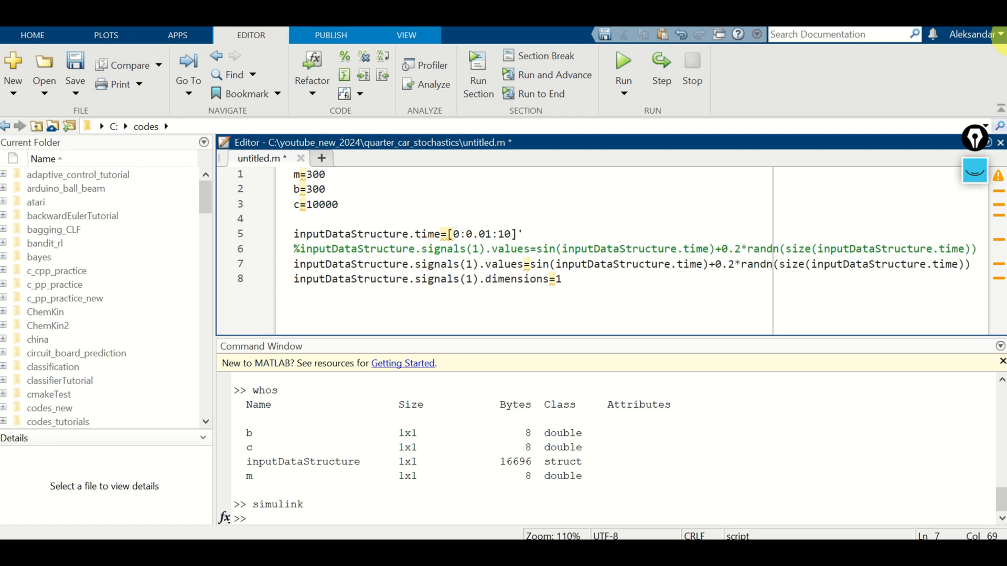
pyautogui.press('Left')
pyautogui.press('Left')
pyautogui.hotkey('shift', 'Right')
pyautogui.hotkey('shift', 'Right')
pyautogui.hotkey('shift', 'Right')
pyautogui.hotkey('shift', 'Right')
pyautogui.hotkey('shift', 'Right')
pyautogui.hotkey('shift', 'Right')
pyautogui.hotkey('shift', 'Right')
pyautogui.hotkey('shift', 'Right')
pyautogui.hotkey('shift', 'Right')
pyautogui.hotkey('shift', 'Right')
pyautogui.hotkey('shift', 'Right')
pyautogui.hotkey('shift', 'Right')
pyautogui.hotkey('shift', 'Right')
pyautogui.hotkey('shift', 'Right')
pyautogui.hotkey('shift', 'Right')
pyautogui.hotkey('shift', 'Right')
pyautogui.hotkey('shift', 'Right')
pyautogui.hotkey('shift', 'Right')
pyautogui.hotkey('shift', 'Right')
pyautogui.hotkey('shift', 'Right')
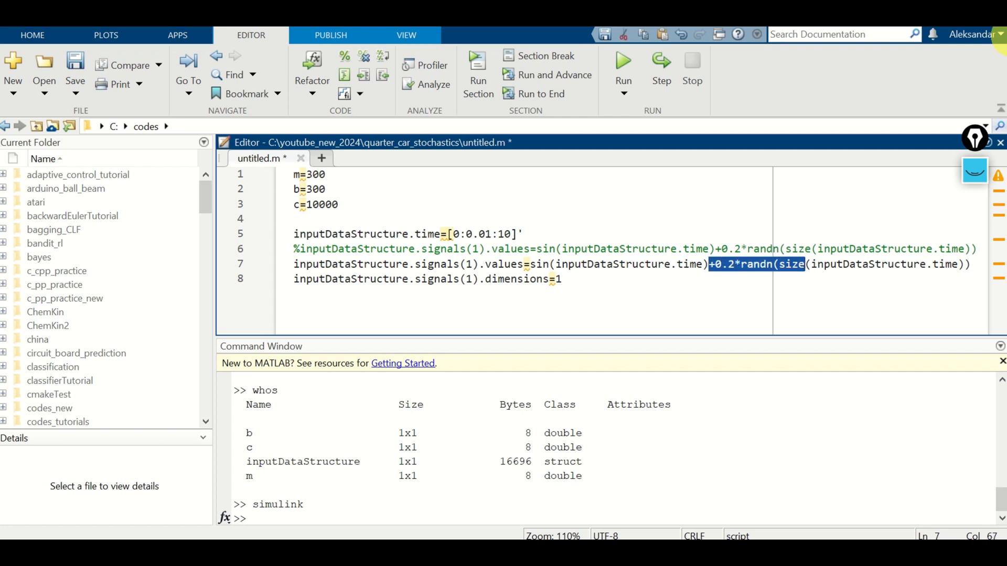
pyautogui.hotkey('shift', 'Right')
pyautogui.hotkey('shift', 'Right')
pyautogui.hotkey('shift', 'Right')
pyautogui.hotkey('shift', 'Right')
pyautogui.hotkey('shift', 'Right')
pyautogui.hotkey('shift', 'Right')
pyautogui.hotkey('shift', 'Right')
pyautogui.hotkey('shift', 'Right')
pyautogui.hotkey('shift', 'Right')
pyautogui.hotkey('shift', 'Right')
pyautogui.hotkey('shift', 'Right')
pyautogui.hotkey('shift', 'Right')
pyautogui.press('BackSpace')
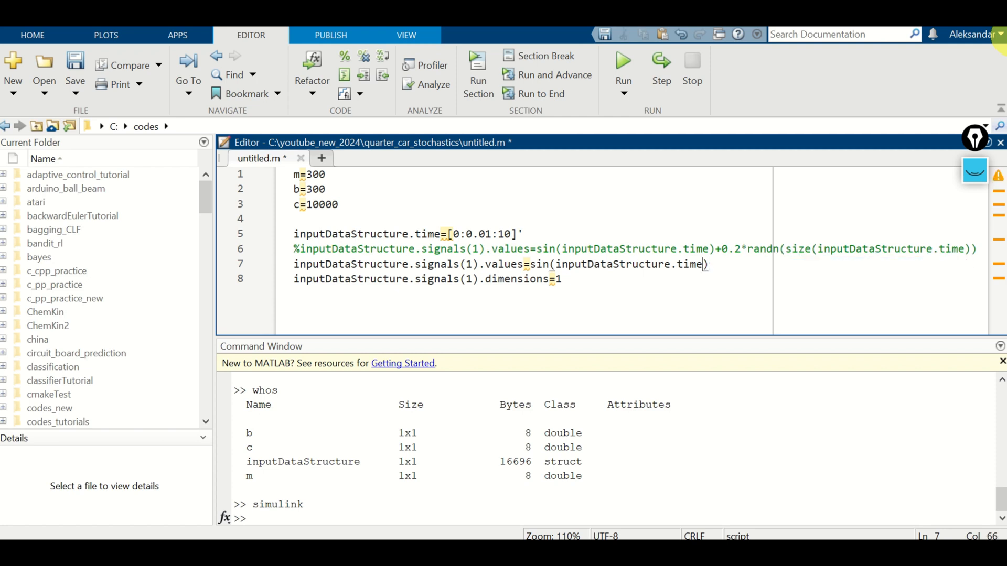
# - Replace the sine in the copied line so it reads inputDataStructure.signals(1).values=ones(size(inputDataStructure.time))
pyautogui.press('Left')
pyautogui.press('Left')
pyautogui.press('Left')
pyautogui.press('Left')
pyautogui.press('Left')
pyautogui.press('Left')
pyautogui.press('Left')
pyautogui.press('Left')
pyautogui.press('Left')
pyautogui.press('Left')
pyautogui.press('Left')
pyautogui.press('BackSpace')
pyautogui.press('BackSpace')
pyautogui.press('BackSpace')
pyautogui.write('ones')
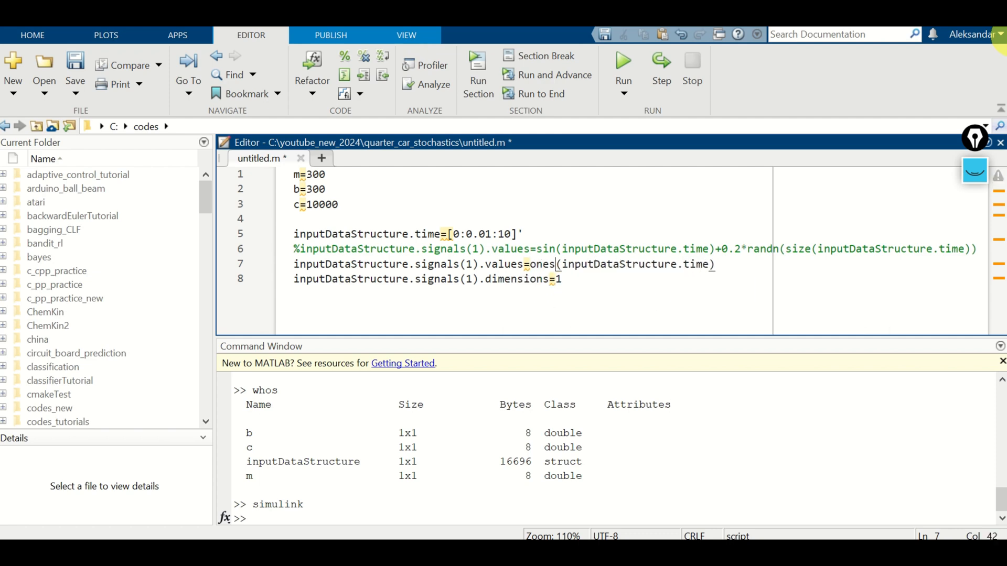
pyautogui.press('Right')
pyautogui.write('size(')
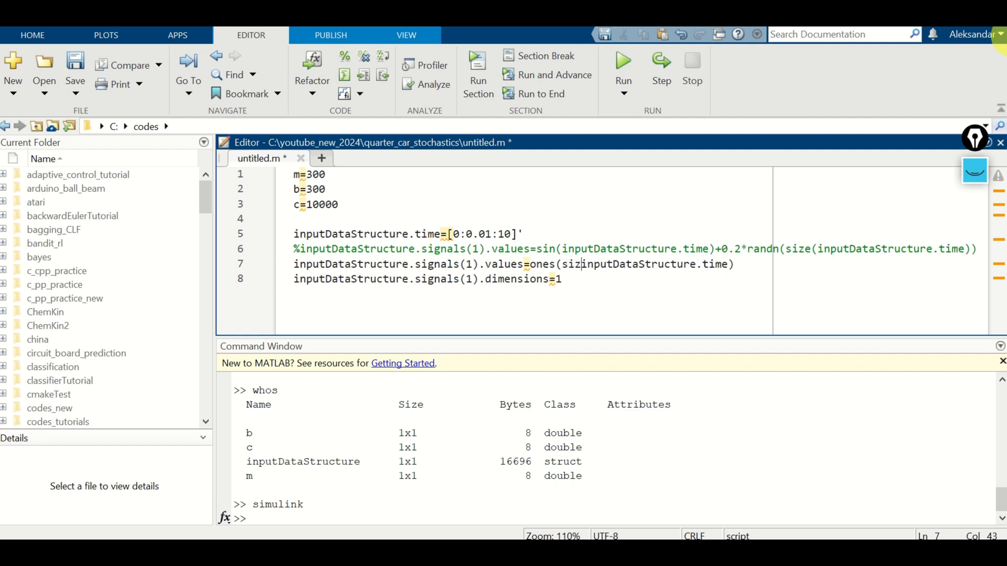
pyautogui.press('Right')
pyautogui.press('Right')
pyautogui.press('Right')
pyautogui.press('Right')
pyautogui.press('Right')
pyautogui.press('Right')
pyautogui.press('Right')
pyautogui.press('Right')
pyautogui.press('Right')
pyautogui.press('Right')
pyautogui.press('Right')
pyautogui.press('Right')
pyautogui.press('Right')
pyautogui.press('Right')
pyautogui.press('Right')
pyautogui.press('Right')
pyautogui.press('Right')
pyautogui.press('Right')
pyautogui.press('Right')
pyautogui.press('Right')
pyautogui.press('Right')
pyautogui.write(')')
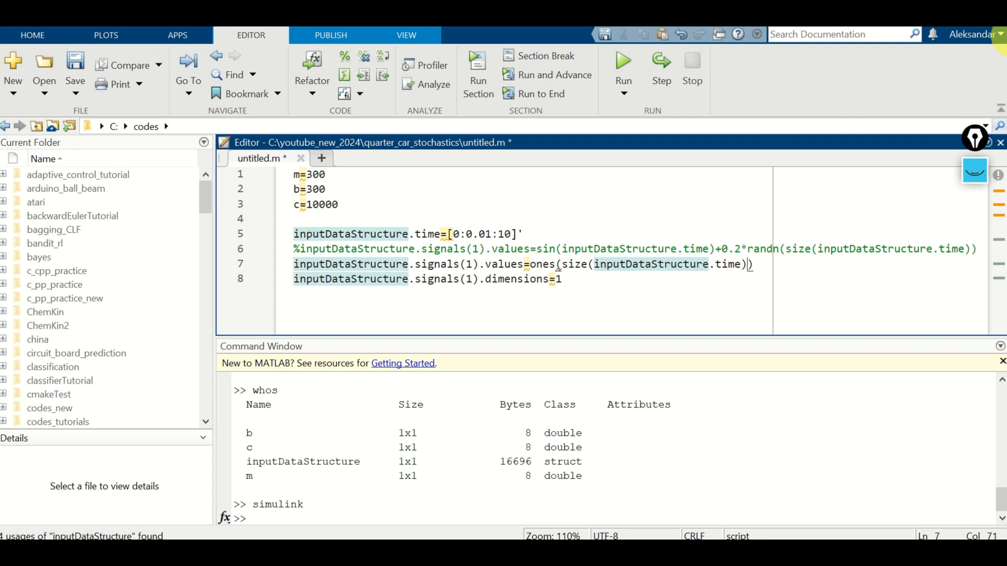
pyautogui.press('Escape')
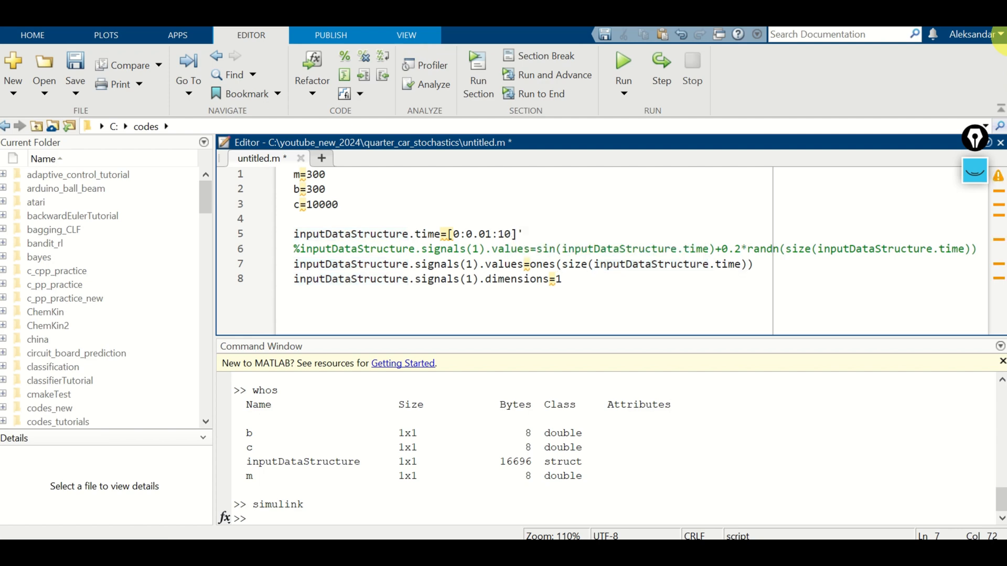
# - Try to evaluate the edited script lines in the Command Window
pyautogui.moveTo(558, 301); pyautogui.dragTo(269, 153)
pyautogui.rightClick(406, 226)
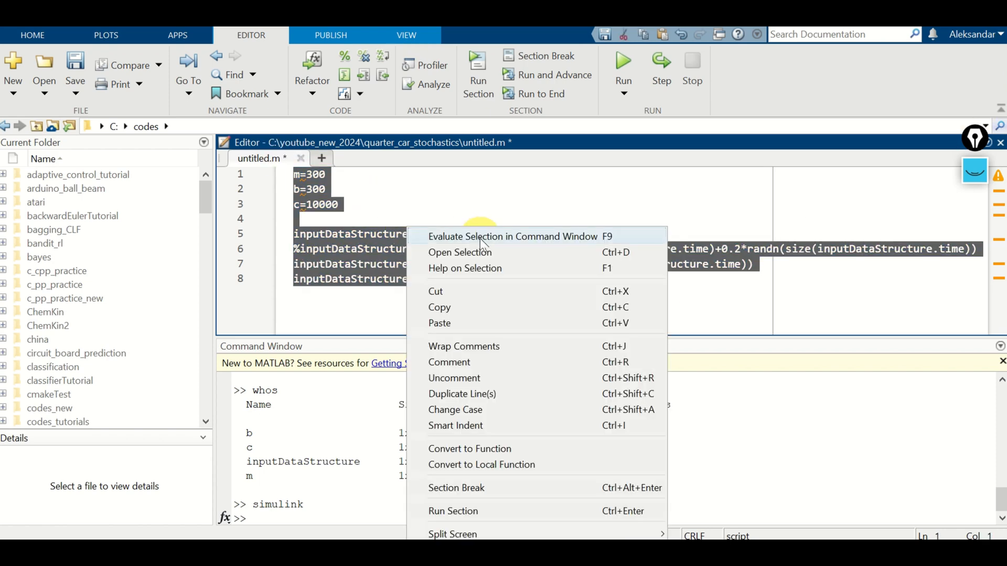
pyautogui.click(479, 235)
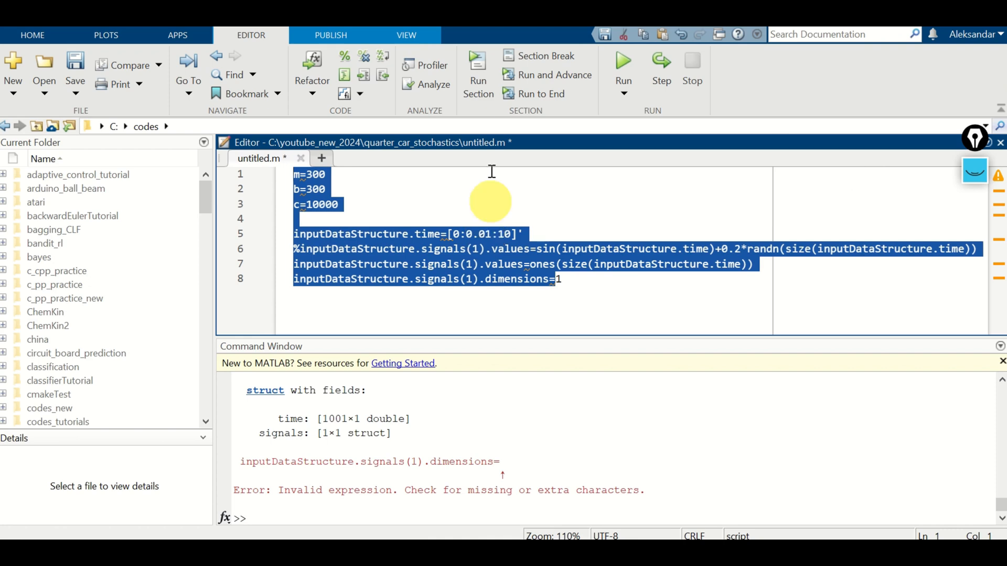
pyautogui.moveTo(491, 30)
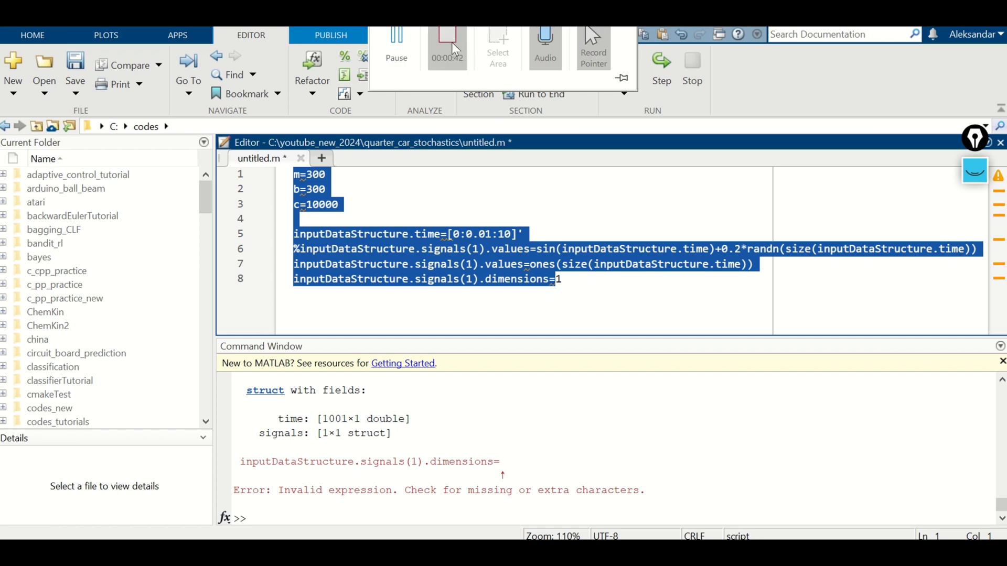
# - Evaluate the complete script in the Command Window, from m=300 through inputDataStructure.signals(1).dimensions=1
pyautogui.click(528, 233)
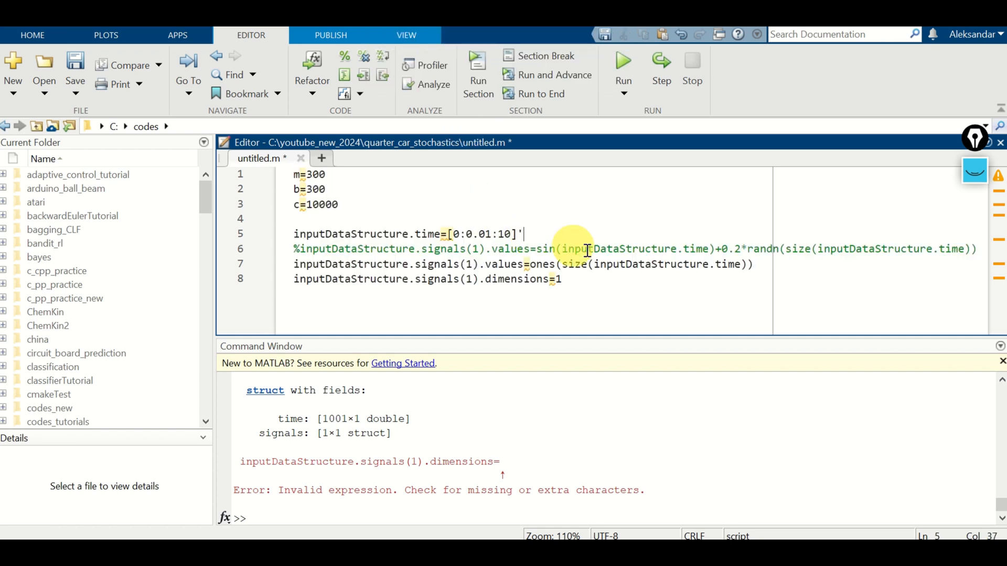
pyautogui.click(616, 274)
pyautogui.moveTo(637, 292); pyautogui.dragTo(261, 180)
pyautogui.rightClick(368, 194)
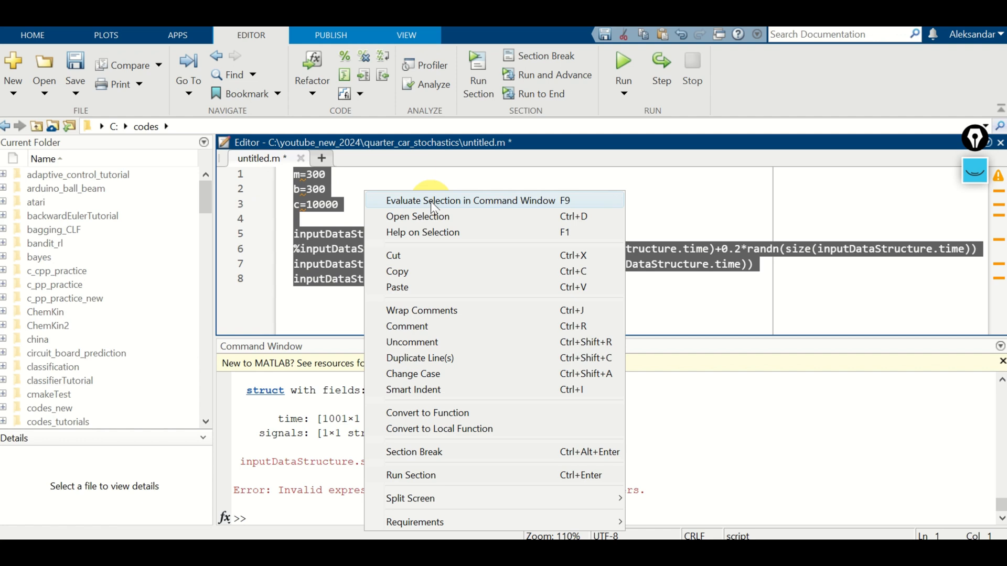
pyautogui.click(433, 203)
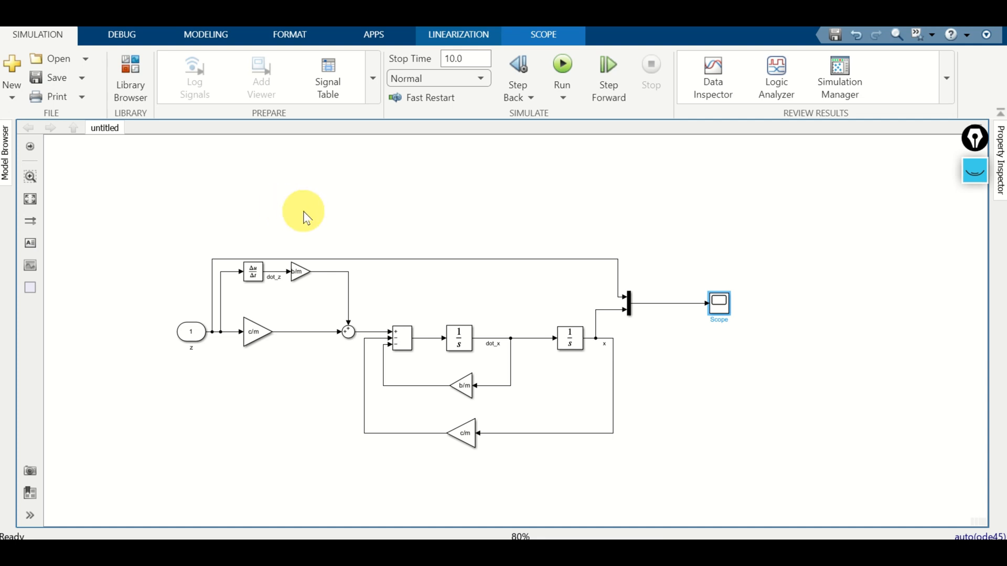
# - Switch to the Simulink model, run it with the constant unit input, and view the z and x response in the Scope
pyautogui.click(564, 74)
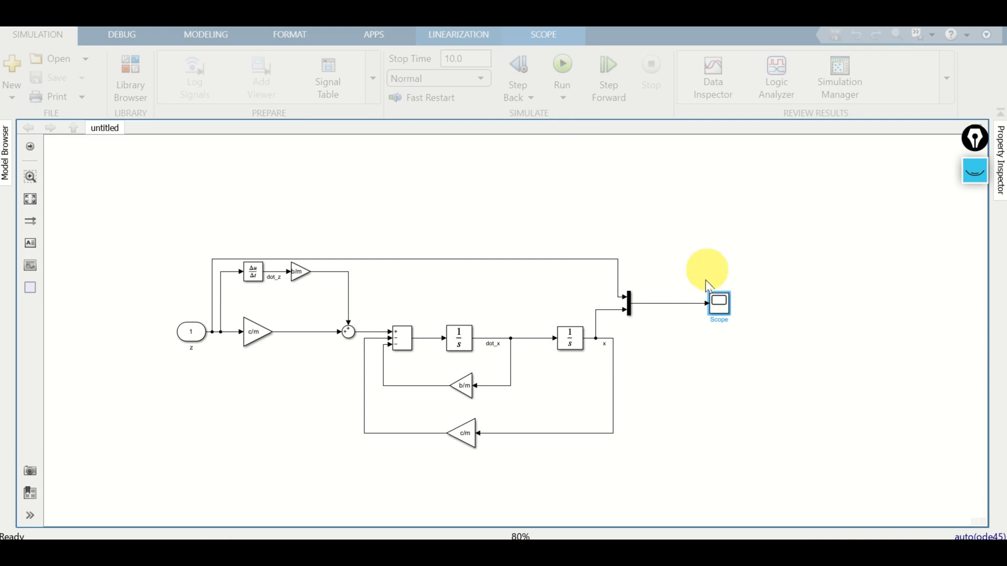
pyautogui.doubleClick(722, 306)
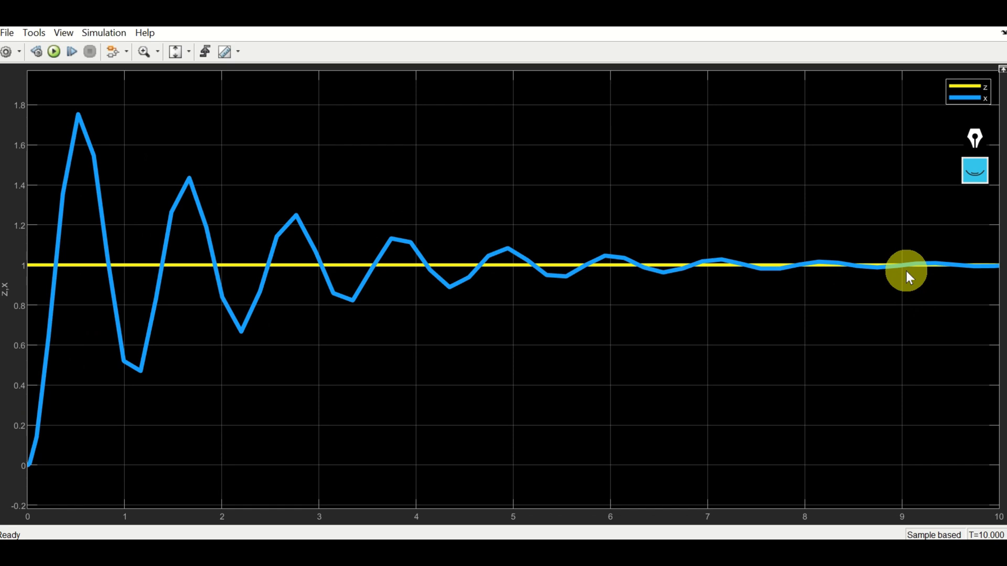
pyautogui.click(924, 18)
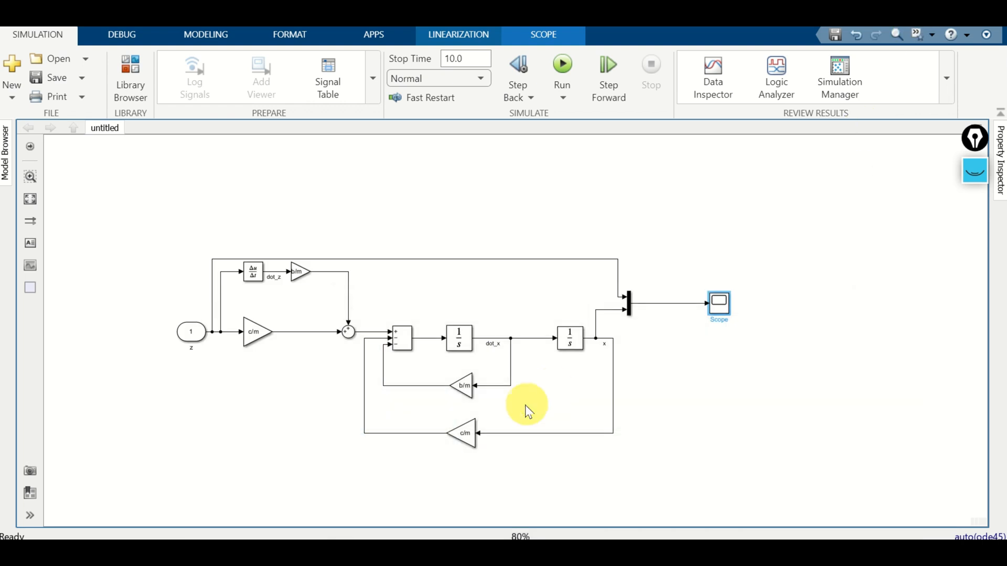
# - Set the initial condition of the first integrator, which outputs dot_x, to 0.5
pyautogui.scroll(5, 568, 341)
pyautogui.moveTo(602, 371); pyautogui.dragTo(636, 408)
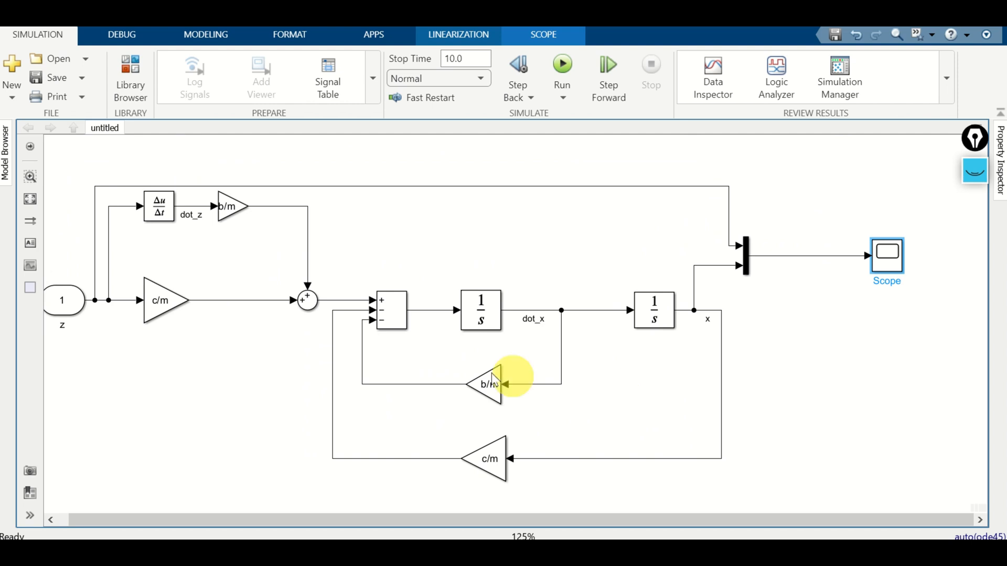
pyautogui.click(498, 312)
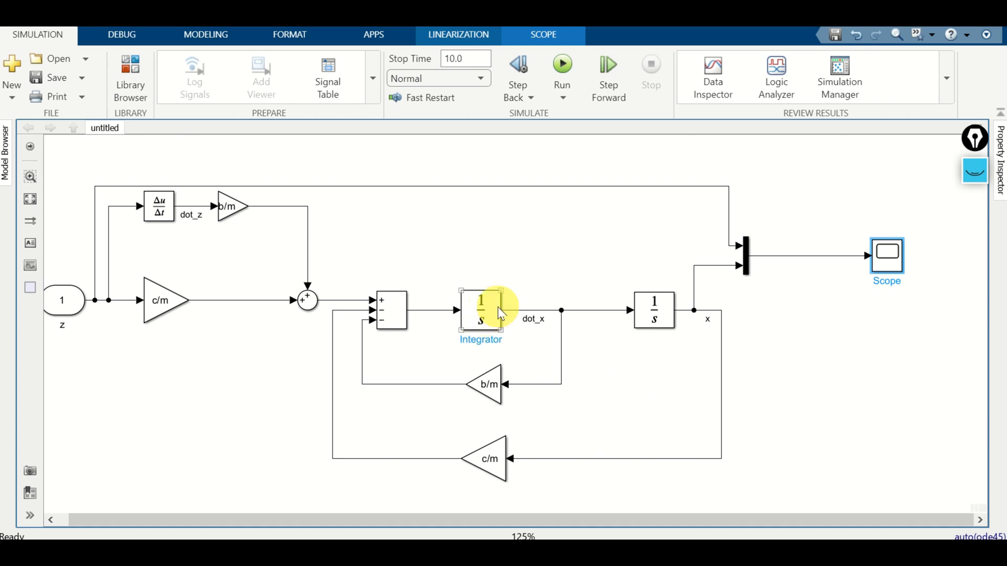
pyautogui.doubleClick(492, 312)
pyautogui.doubleClick(605, 262)
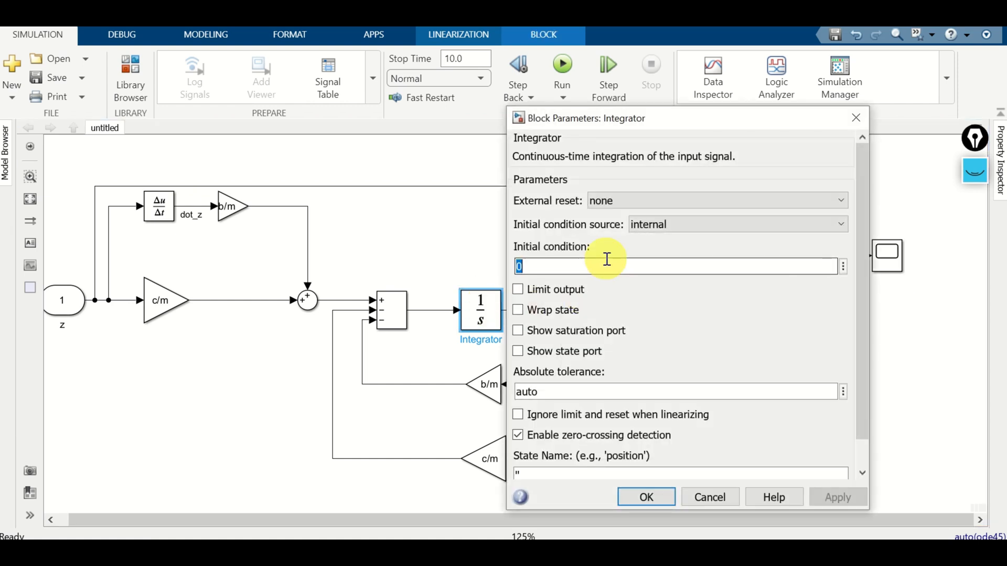
pyautogui.write('0.')
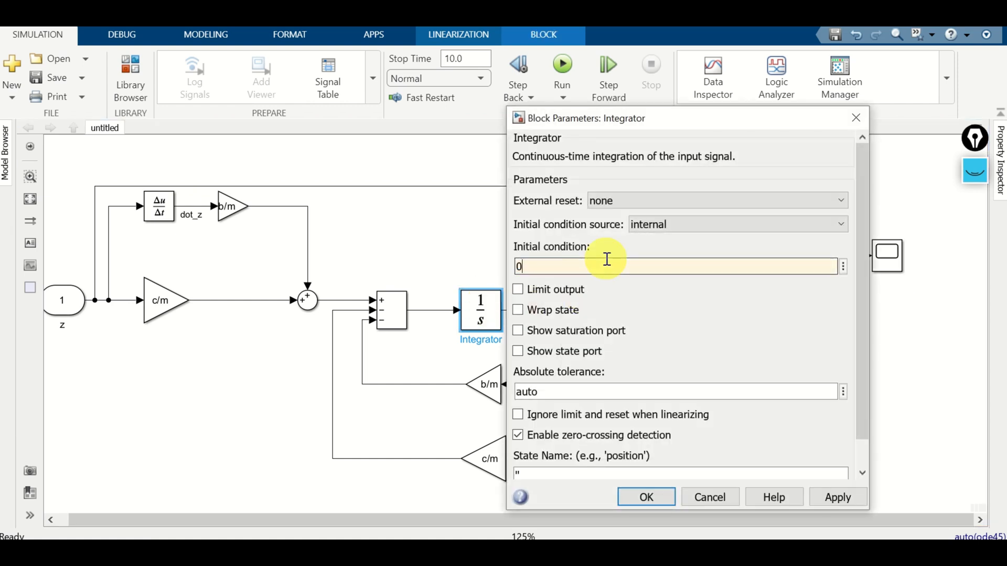
pyautogui.write('5')
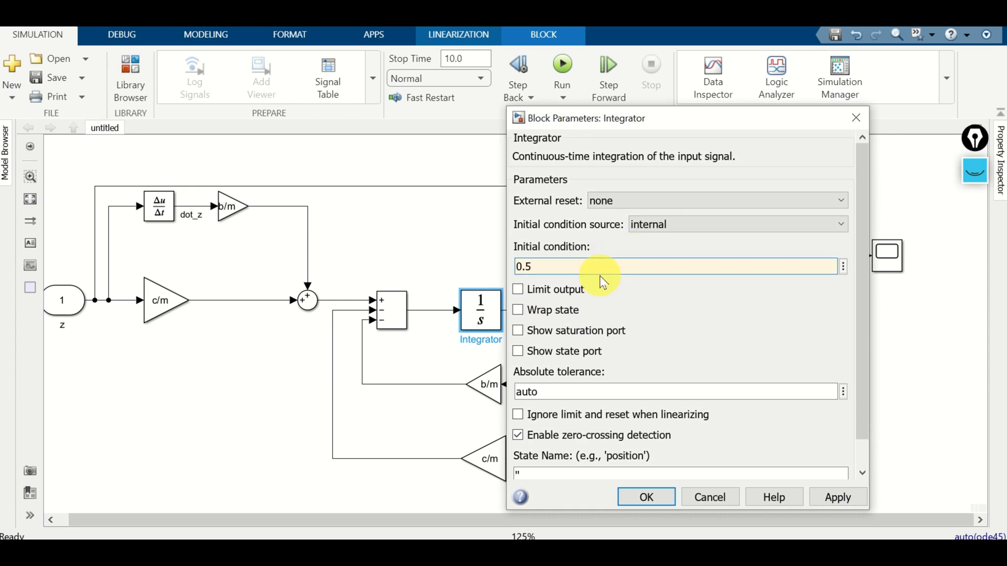
pyautogui.click(635, 496)
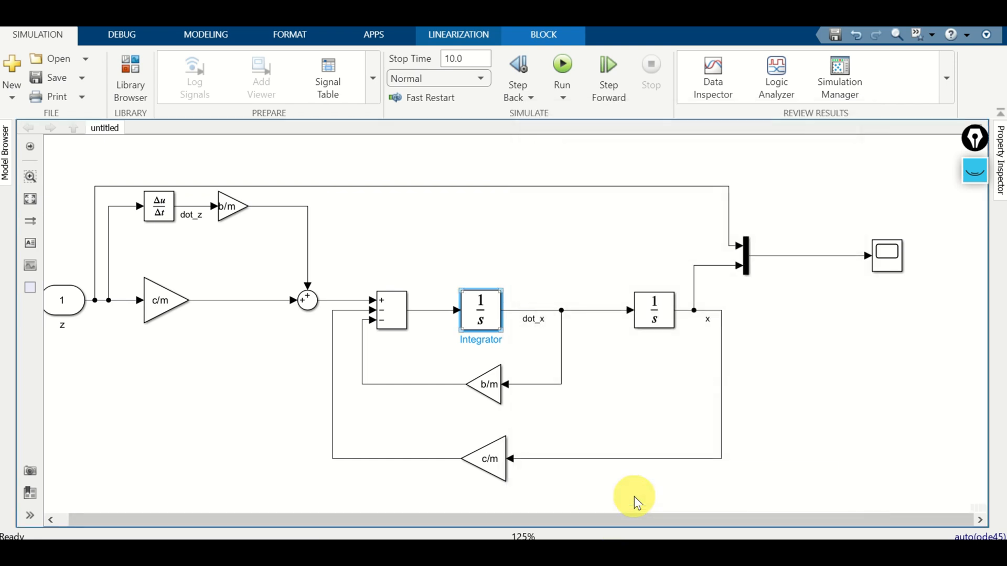
# - Set the initial condition of the second integrator, which outputs x, to 1
pyautogui.doubleClick(663, 321)
pyautogui.doubleClick(380, 266)
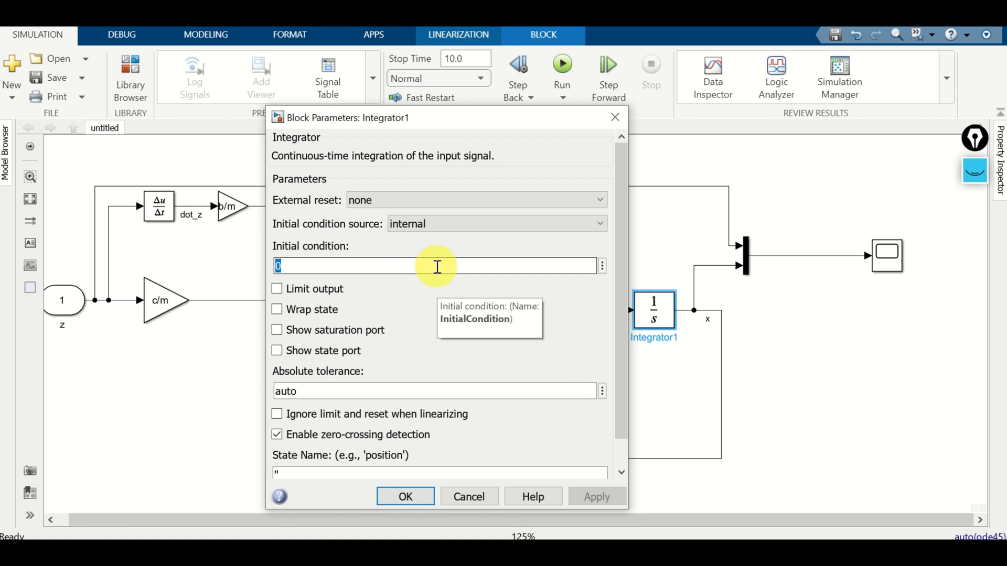
pyautogui.press('BackSpace')
pyautogui.write('1')
pyautogui.click(399, 497)
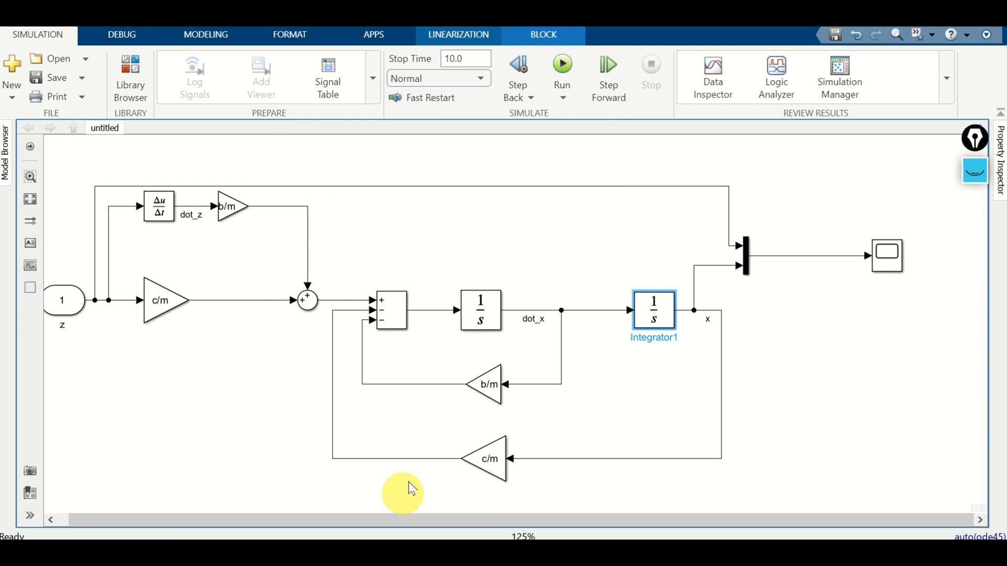
# - Run the simulation with the nonzero initial conditions and open the Scope plot
pyautogui.click(563, 75)
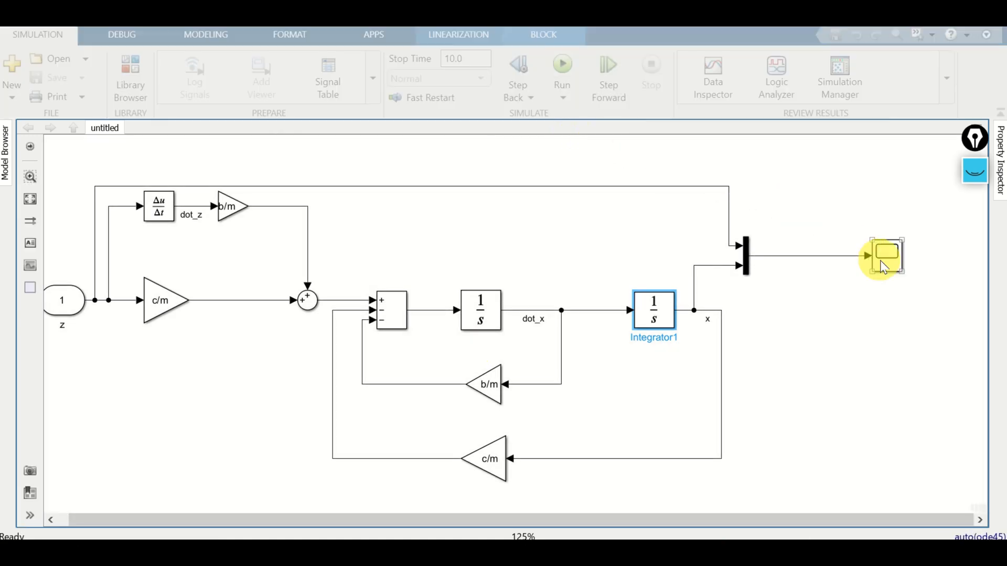
pyautogui.click(892, 264)
pyautogui.doubleClick(895, 269)
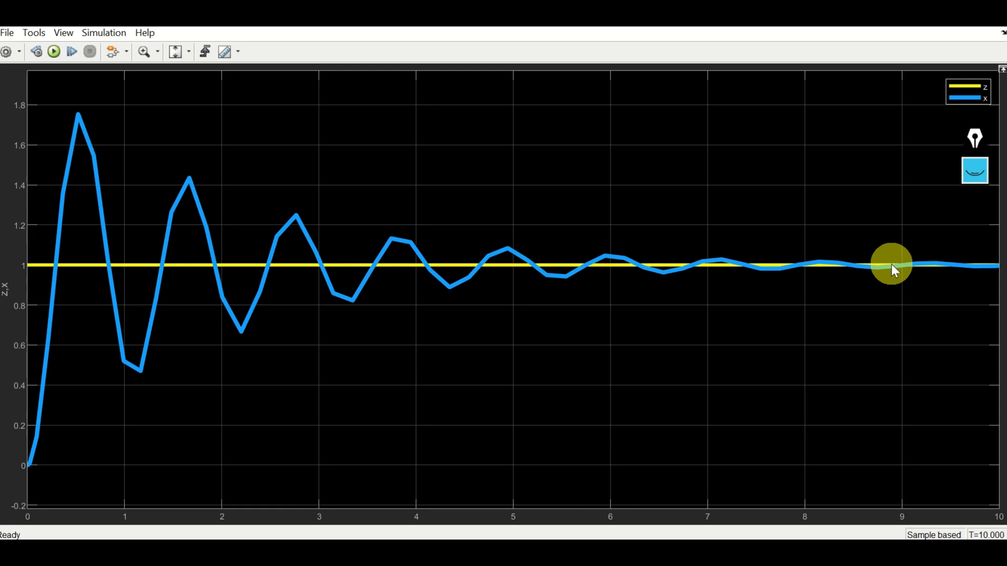